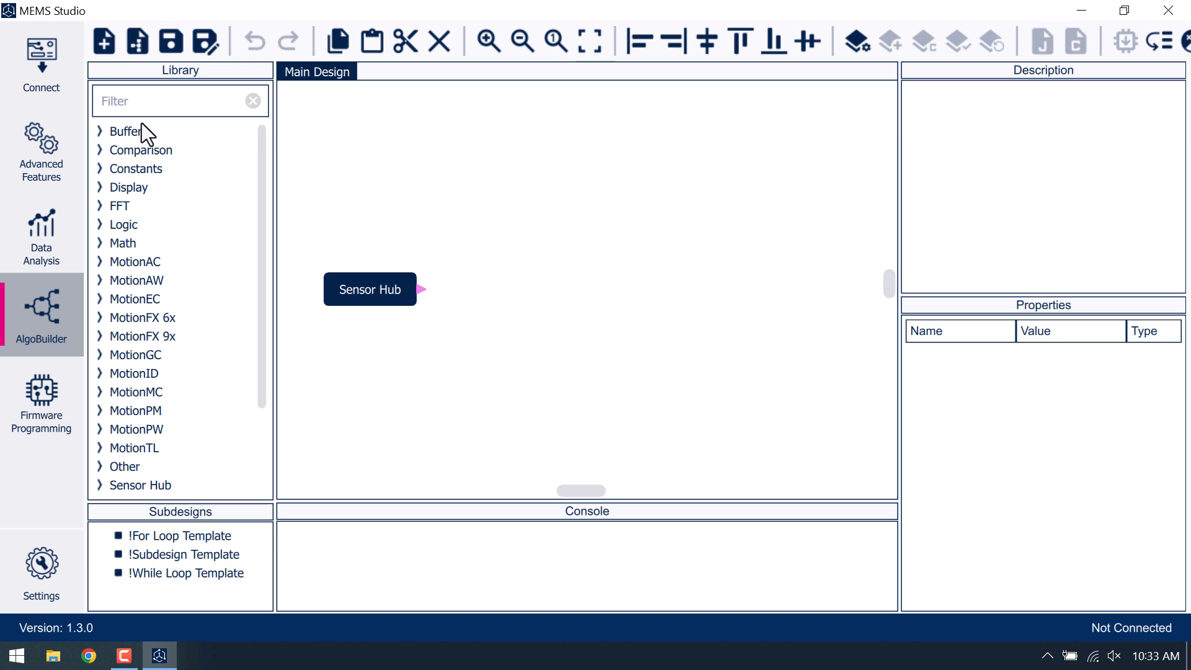
pyautogui.click(101, 131)
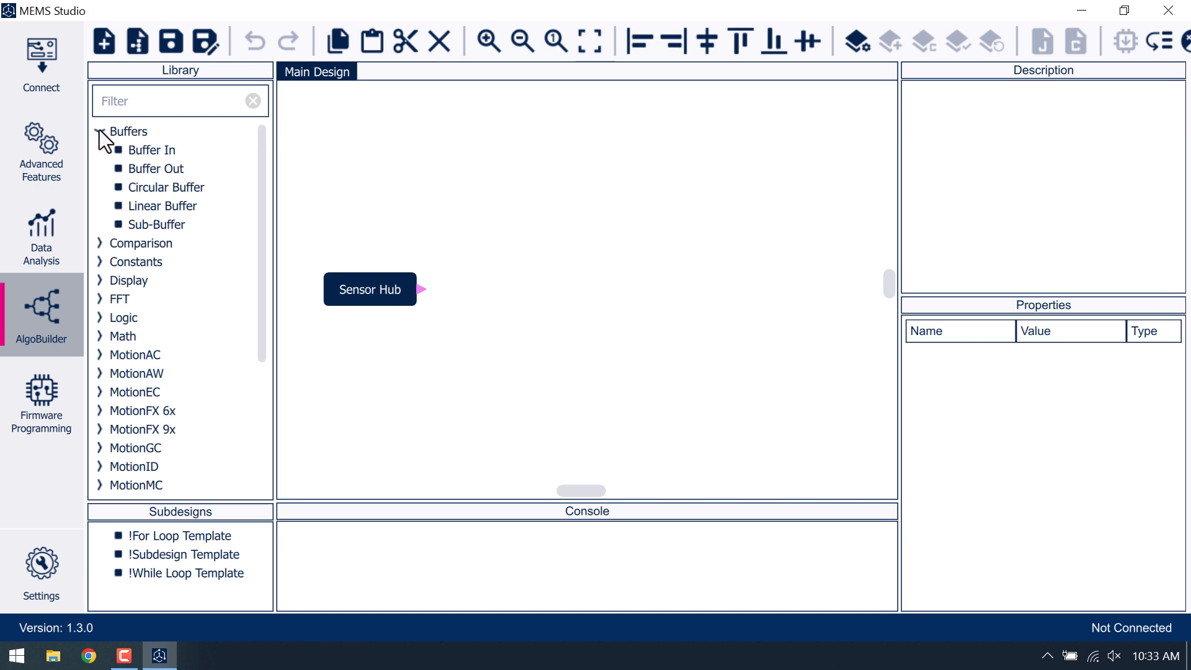
pyautogui.click(100, 131)
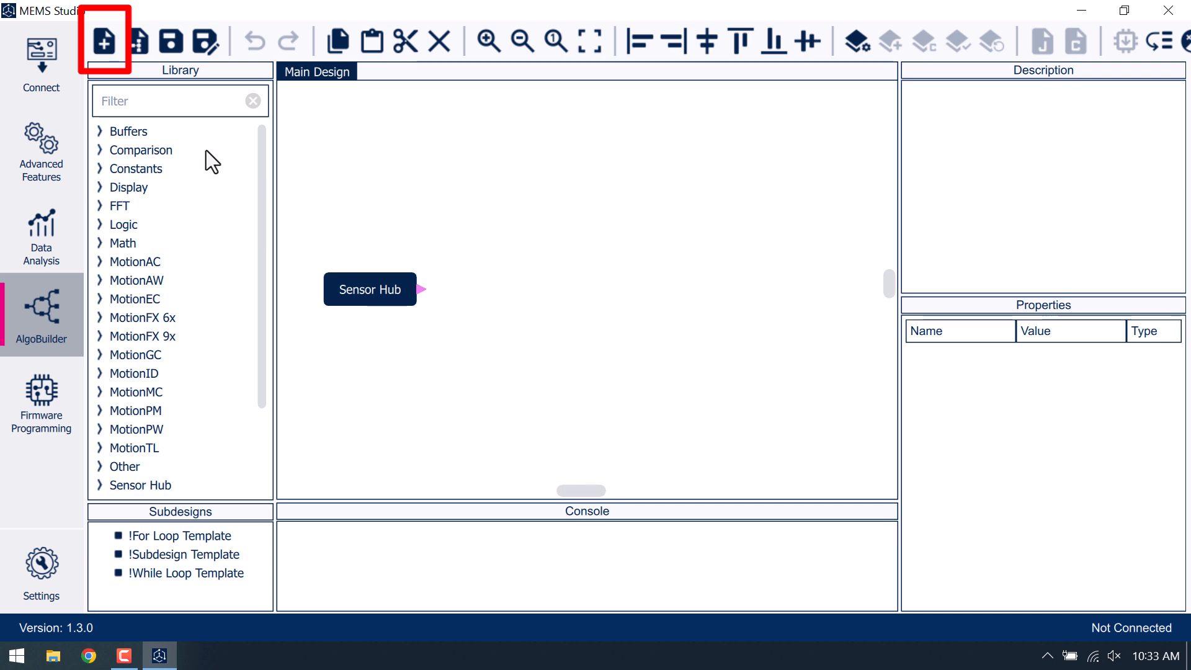
# Step: Create a new design and set its firmware location to C:/MEMS_Studio-Workshop/Module6/AlgoBuilder
pyautogui.click(98, 36)
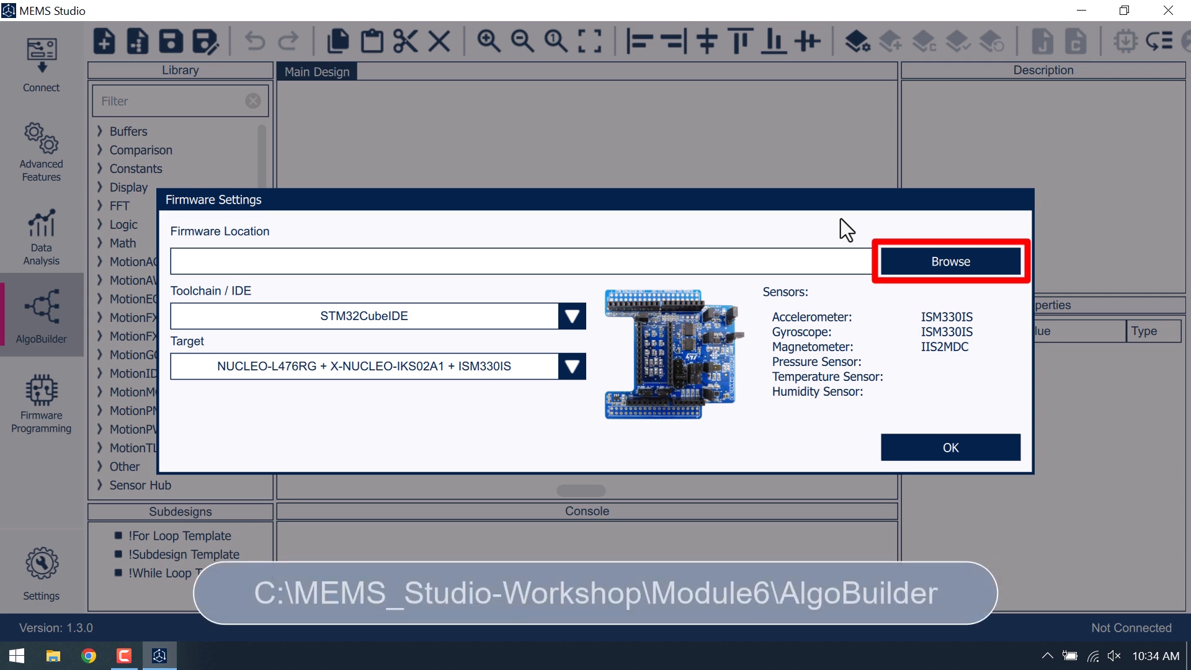
pyautogui.click(903, 257)
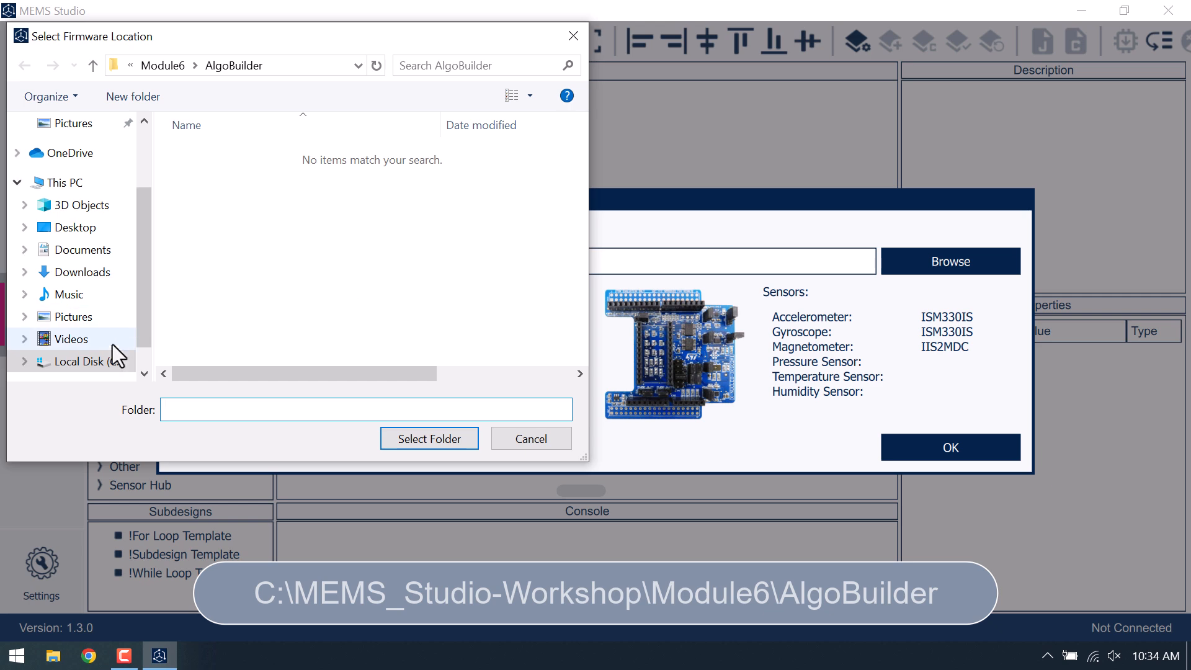
pyautogui.click(96, 364)
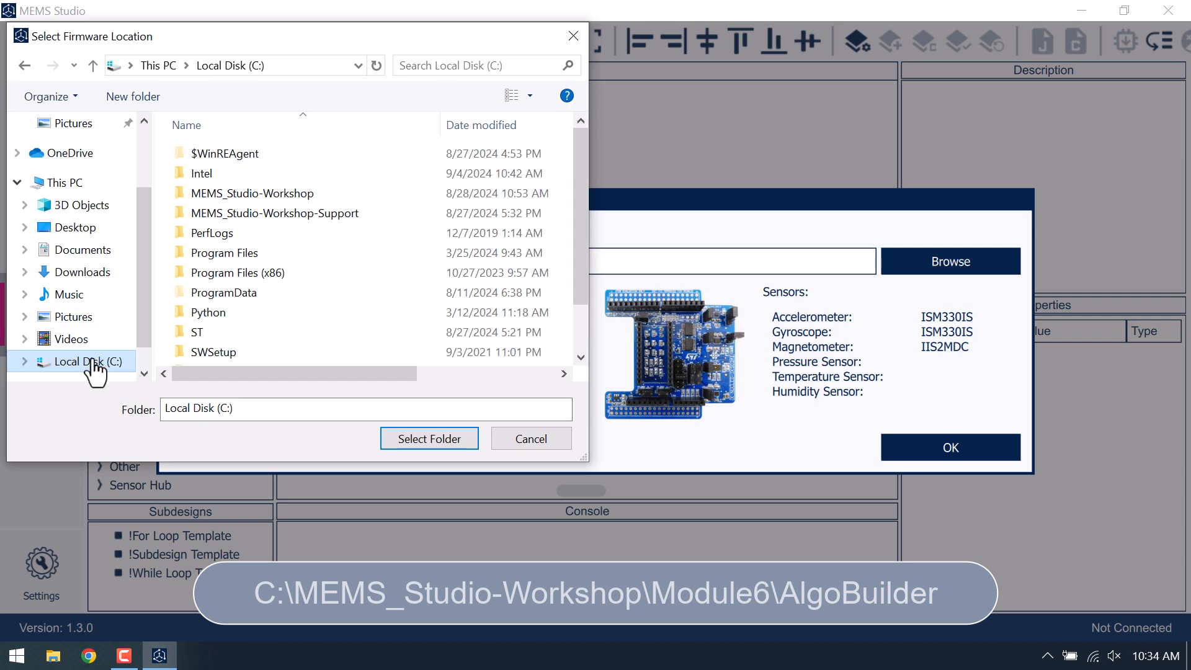
pyautogui.click(319, 196)
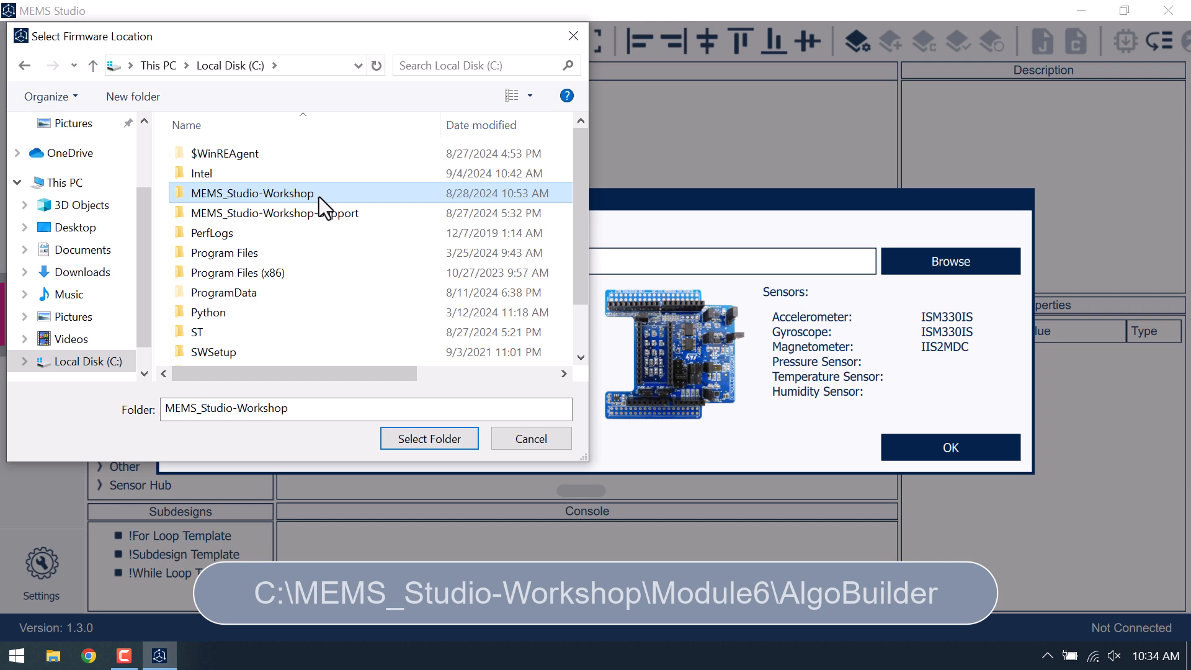
pyautogui.doubleClick(319, 196)
pyautogui.doubleClick(318, 196)
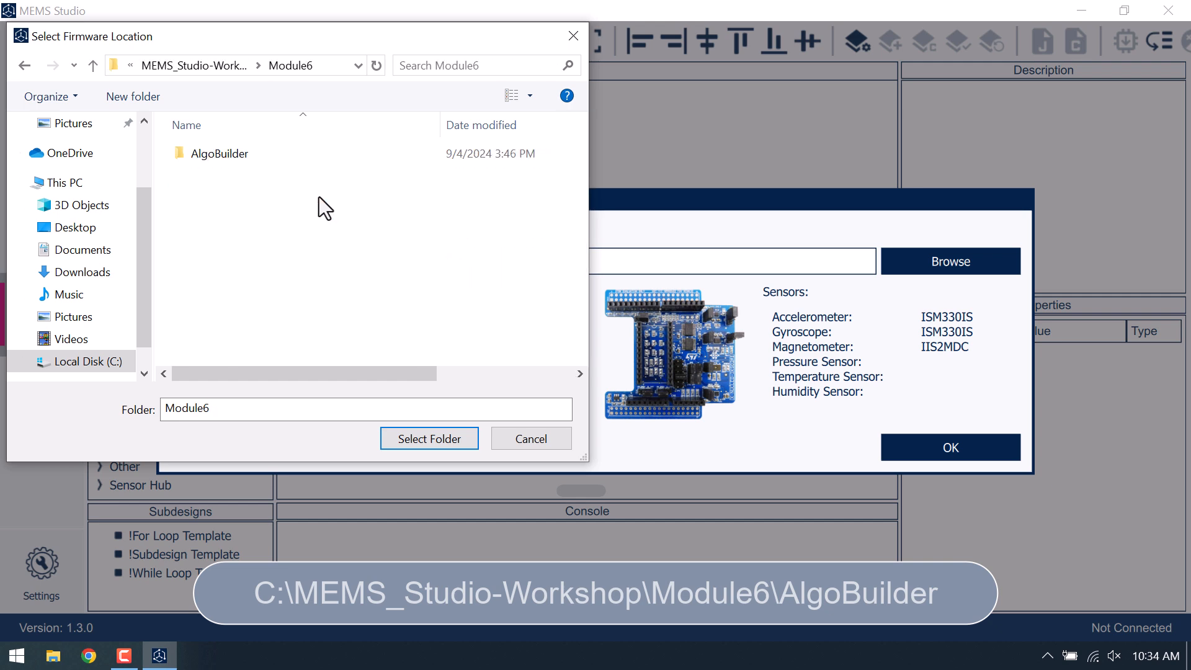
pyautogui.doubleClick(270, 158)
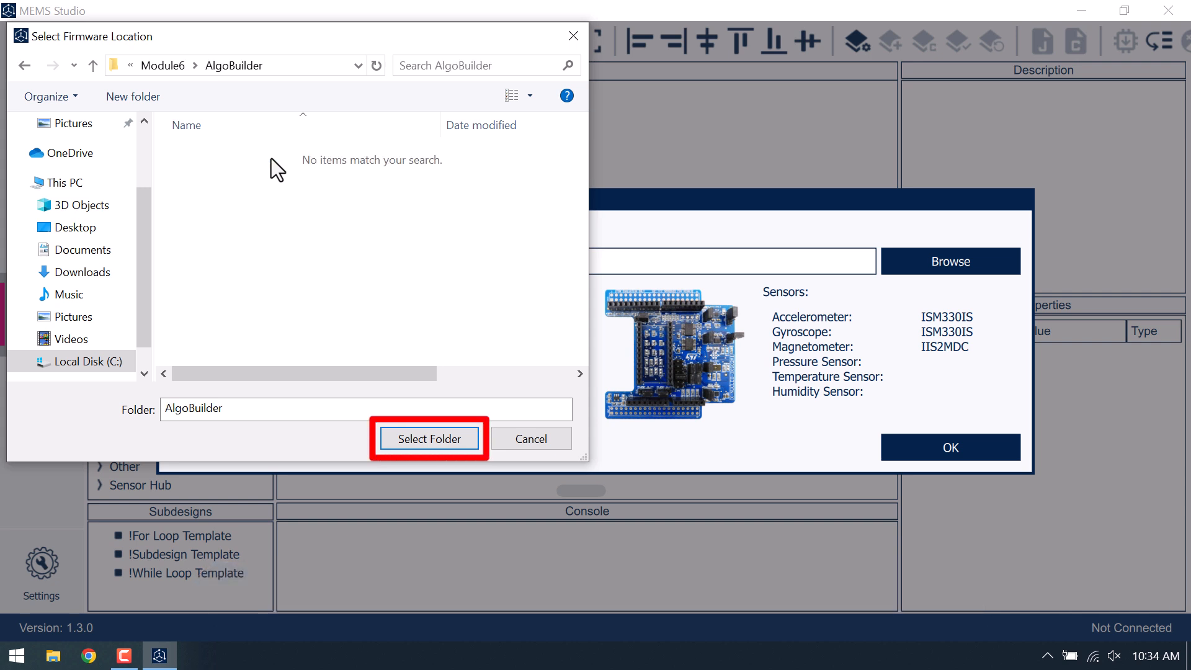
pyautogui.click(403, 438)
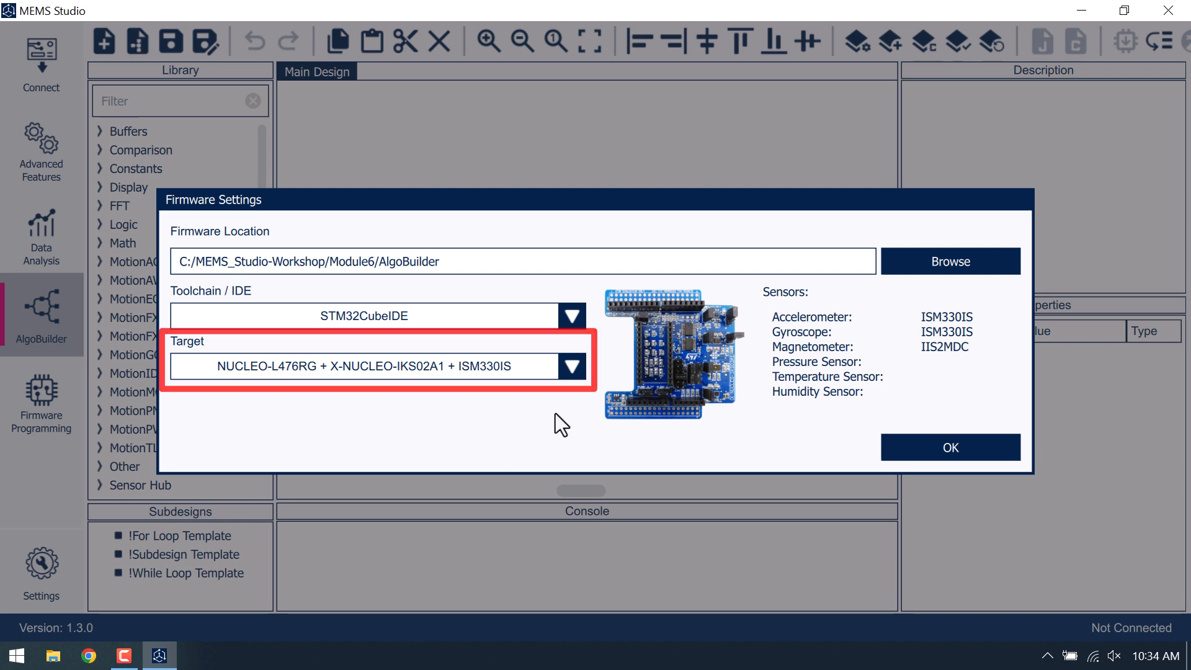
# Step: Set the firmware target to NUCLEO-F401RE + X-NUCLEO-IKS4A1 (LSM6DSV16X) and accept the firmware settings
pyautogui.click(572, 367)
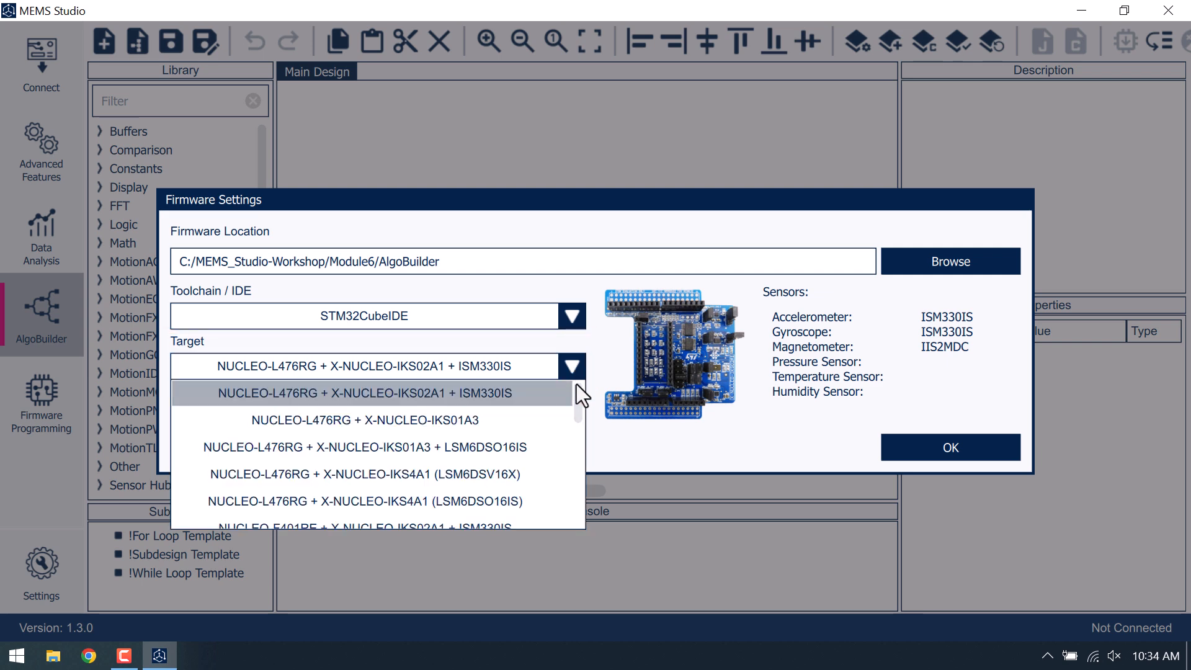
pyautogui.moveTo(578, 392); pyautogui.dragTo(578, 434)
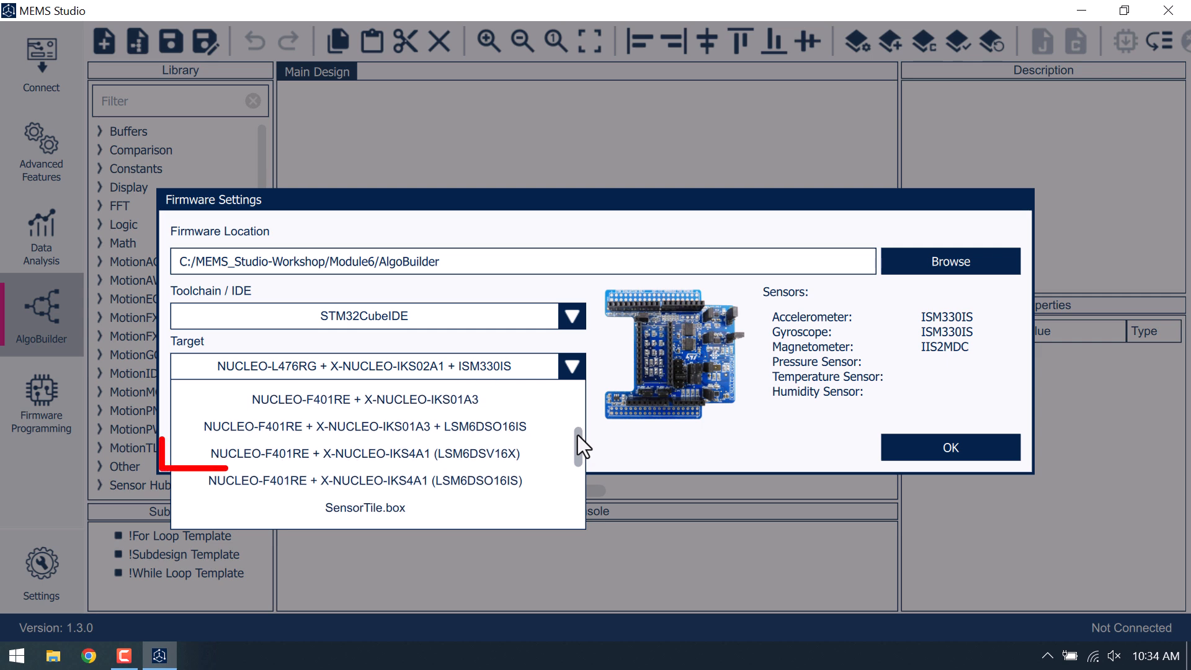
pyautogui.click(548, 451)
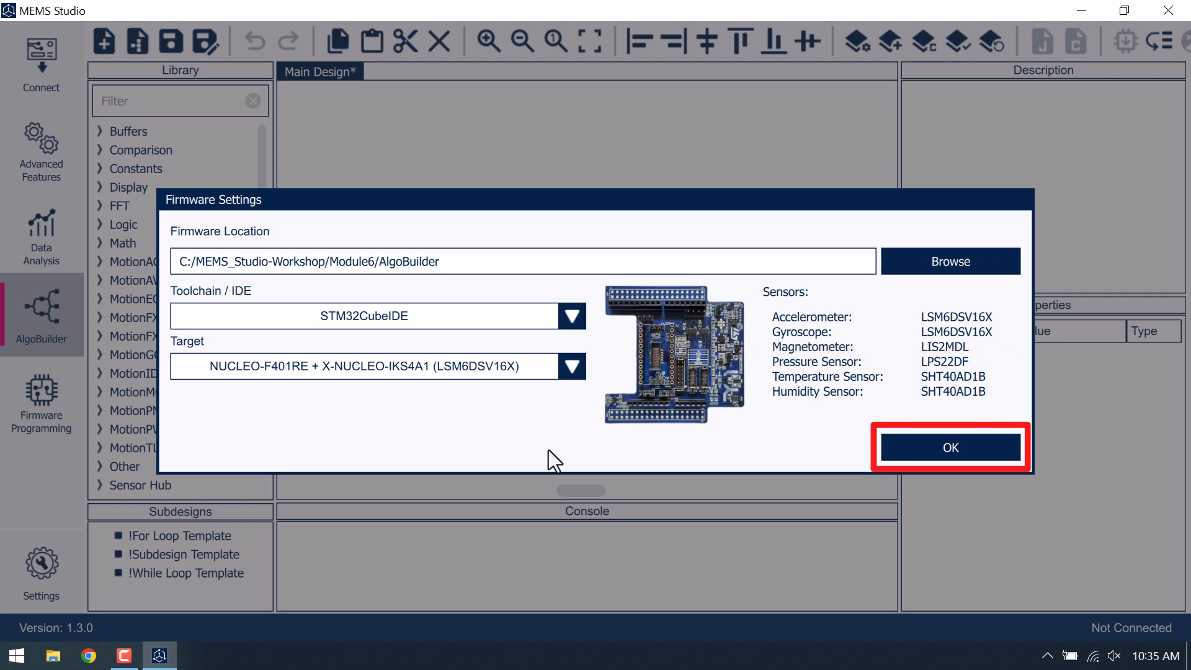
pyautogui.click(921, 454)
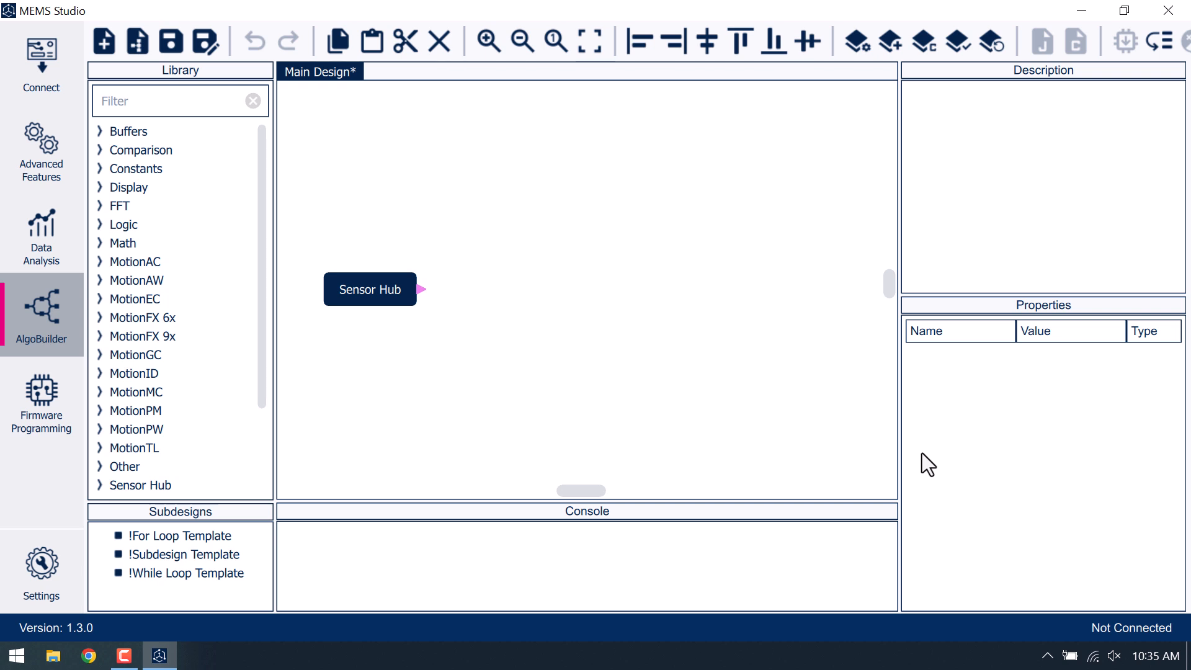
# Step: View the Sensor Hub block's properties and add a Temperature block from the Sensor Hub library category above and right of it
pyautogui.click(400, 293)
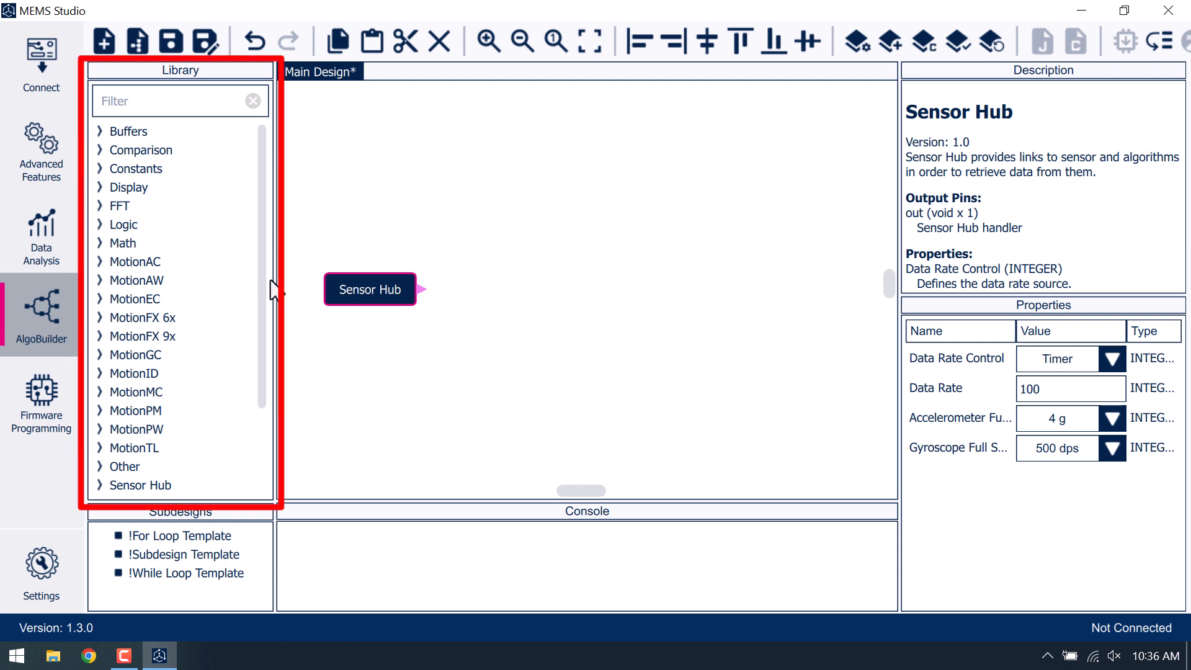
pyautogui.moveTo(263, 281)
pyautogui.mouseDown()
pyautogui.moveTo(266, 329)
pyautogui.moveTo(210, 362)
pyautogui.mouseUp()
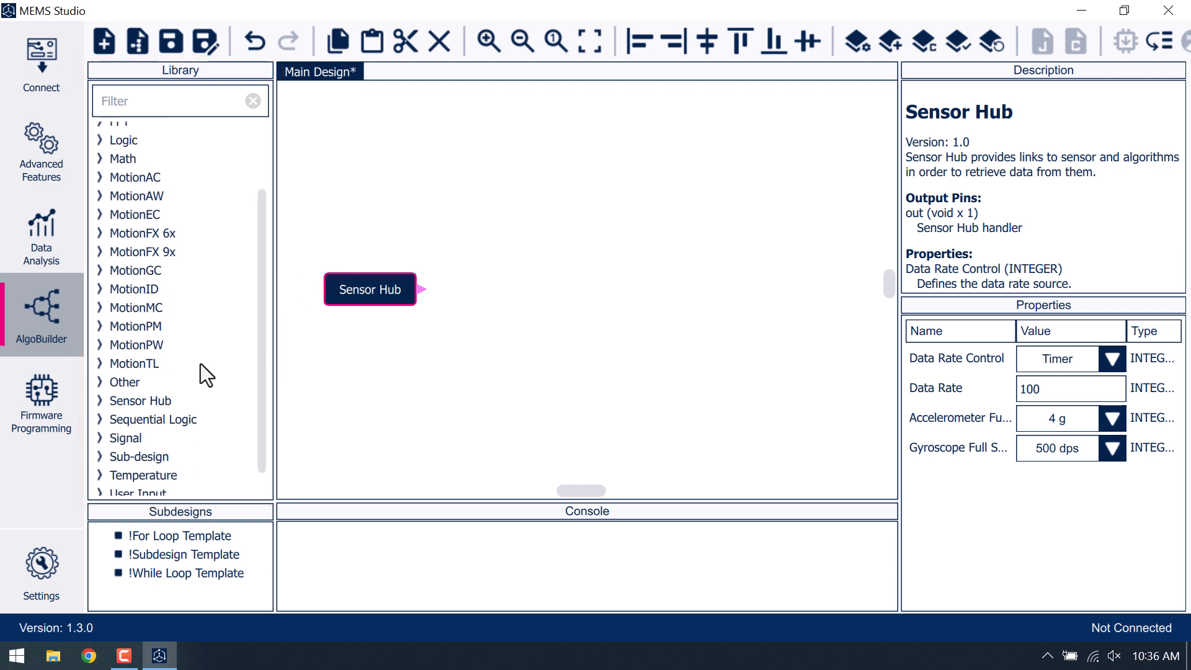
pyautogui.click(102, 401)
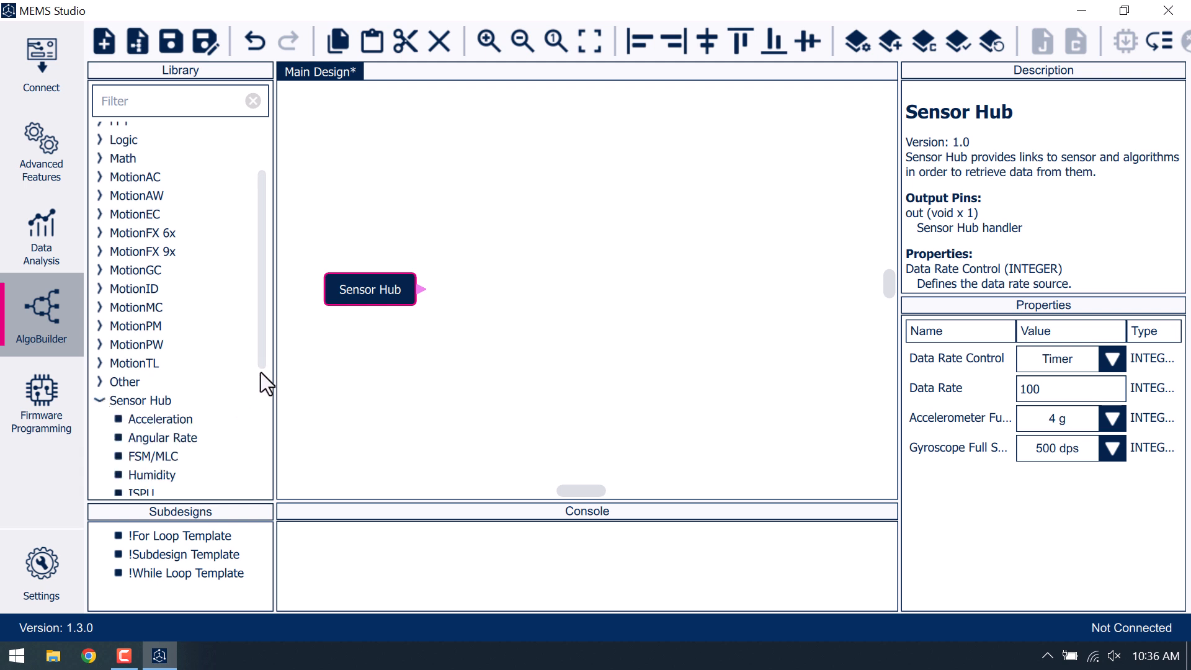
pyautogui.moveTo(262, 363); pyautogui.dragTo(267, 445)
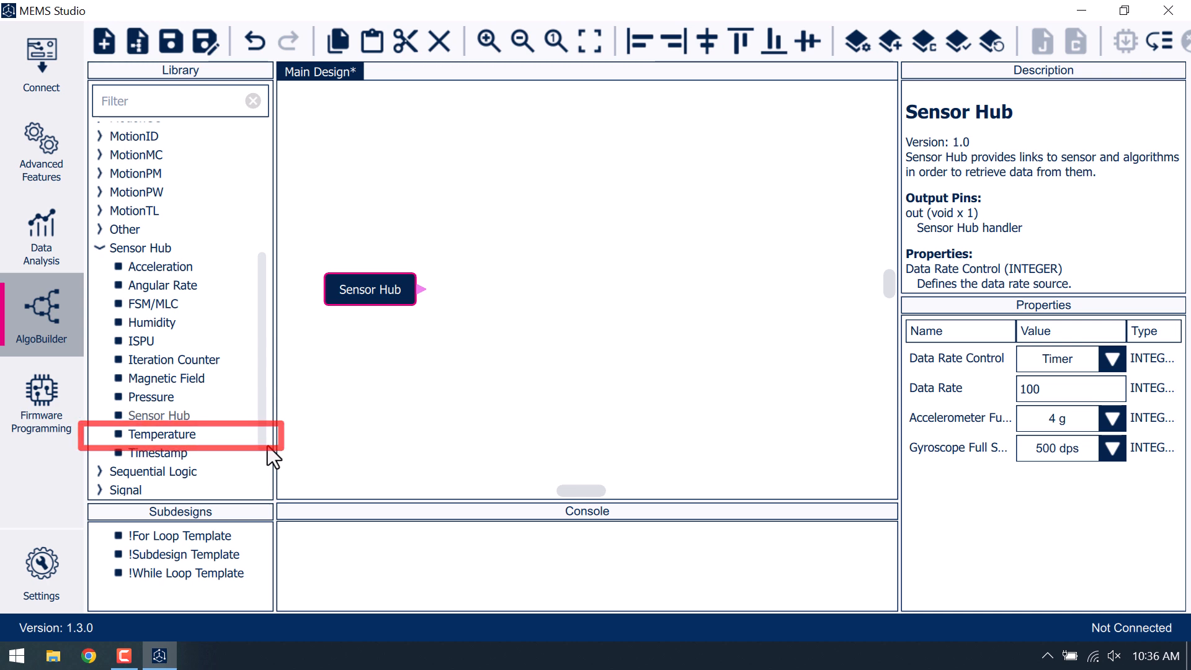
pyautogui.click(180, 434)
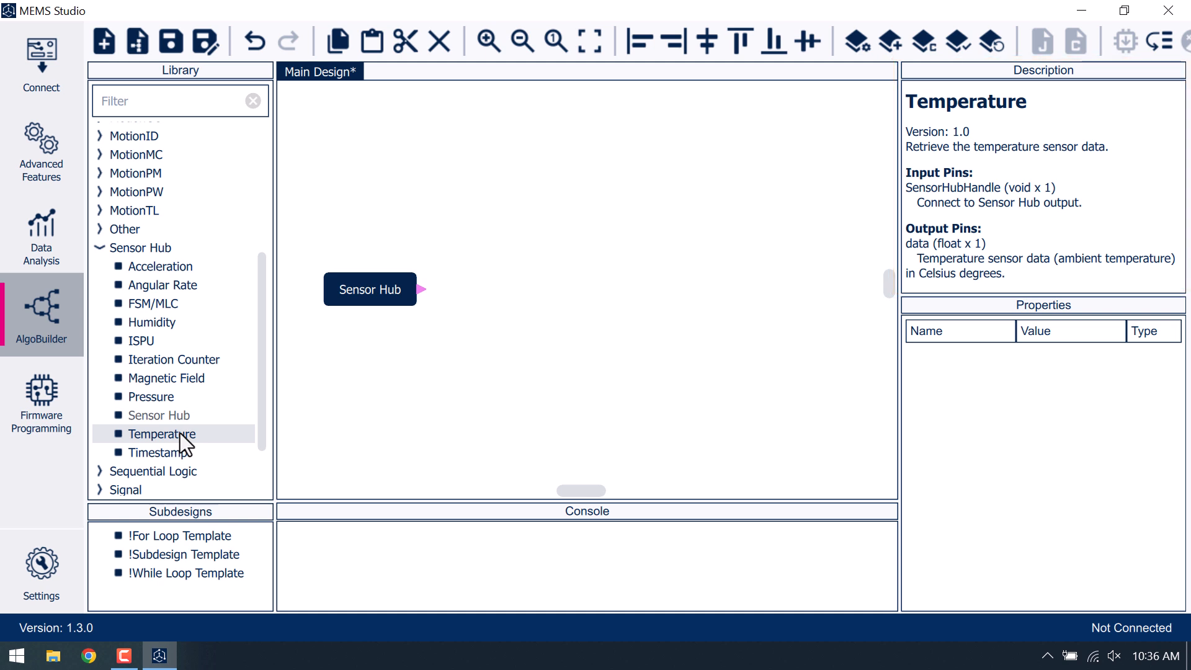
pyautogui.moveTo(180, 433); pyautogui.dragTo(553, 196)
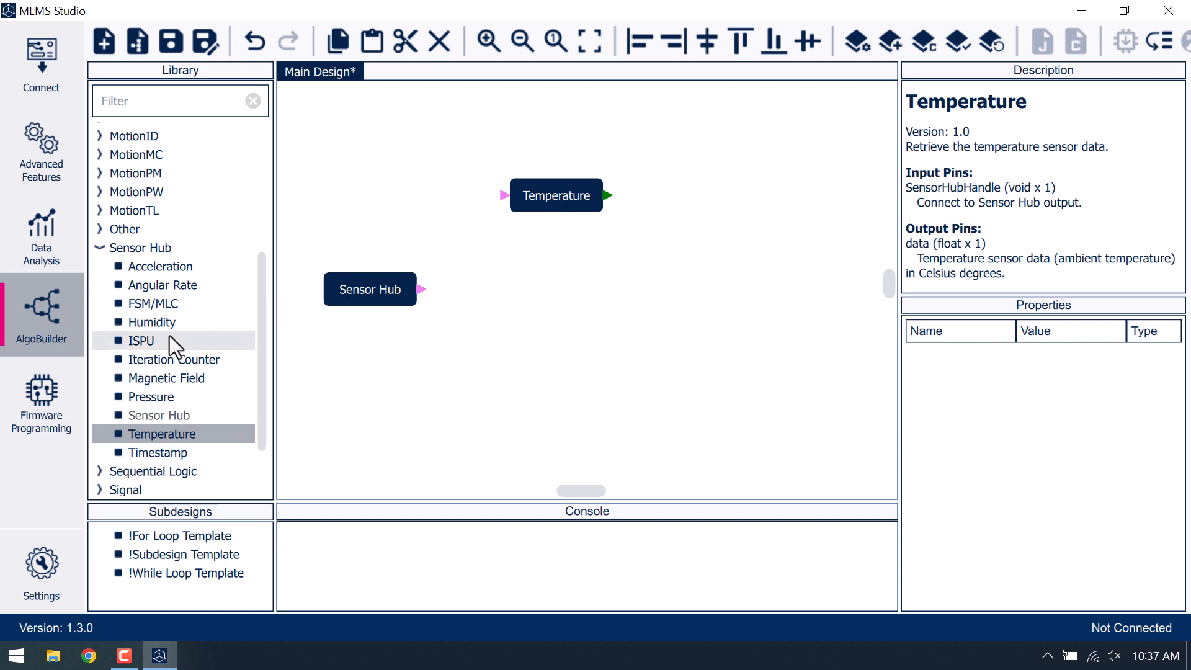
# Step: Add a Humidity block and a Pressure block in a column beneath the Temperature block
pyautogui.moveTo(176, 325); pyautogui.dragTo(552, 289)
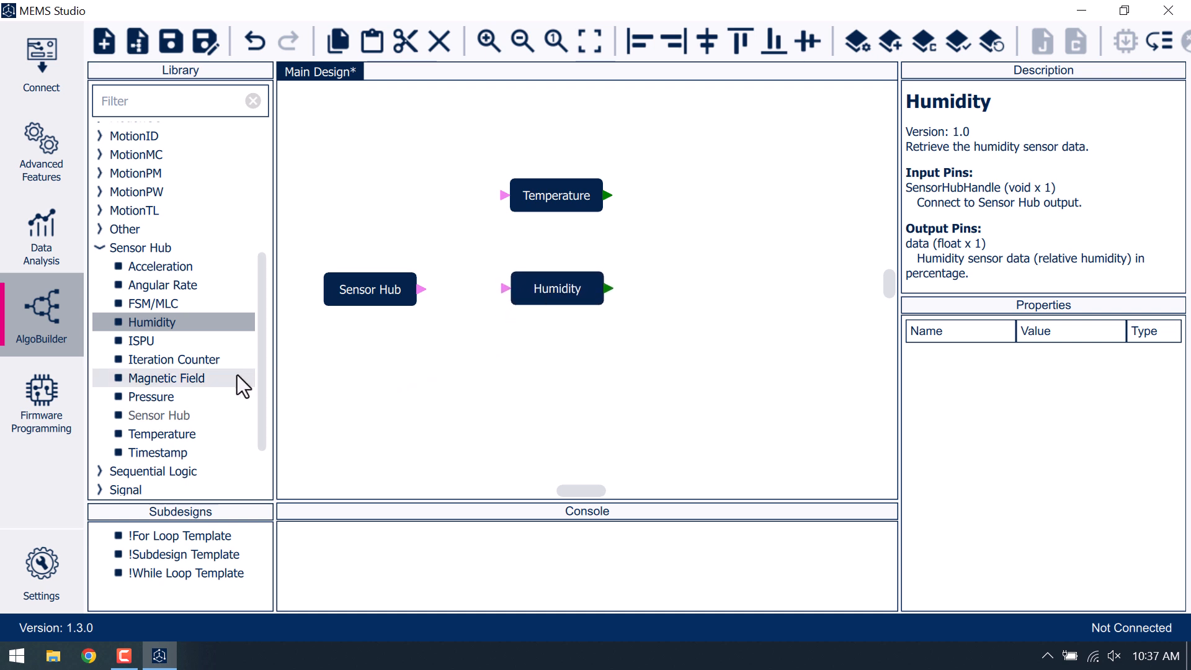
pyautogui.click(195, 400)
pyautogui.moveTo(194, 399); pyautogui.dragTo(564, 377)
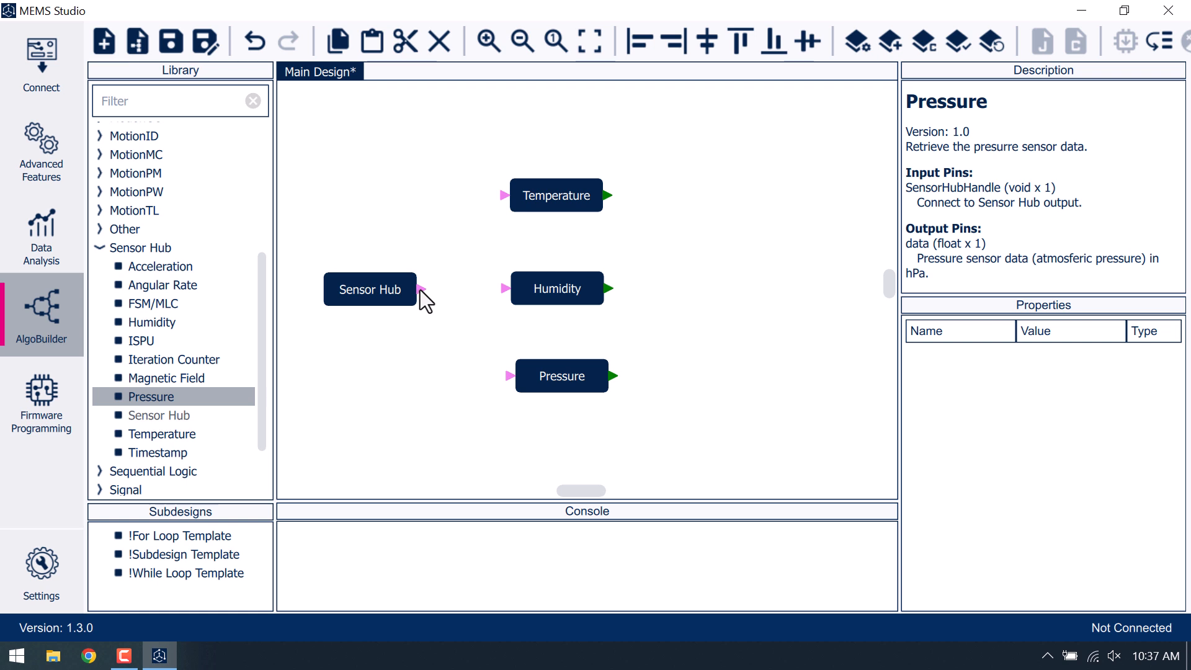
# Step: Connect the Sensor Hub output to the inputs of the Temperature, Humidity and Pressure blocks
pyautogui.moveTo(419, 289); pyautogui.dragTo(503, 196)
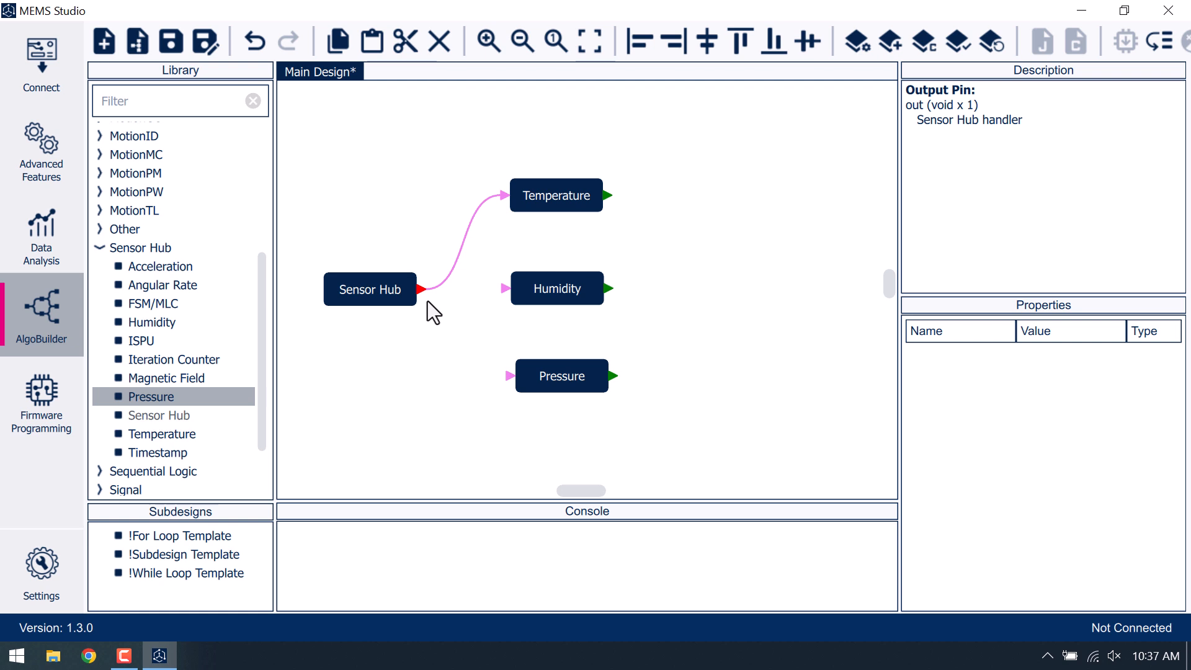
pyautogui.moveTo(420, 290); pyautogui.dragTo(506, 290)
pyautogui.moveTo(455, 335); pyautogui.dragTo(507, 375)
# Step: Add a Graph block from the Display library category to the right of the Humidity block
pyautogui.click(101, 248)
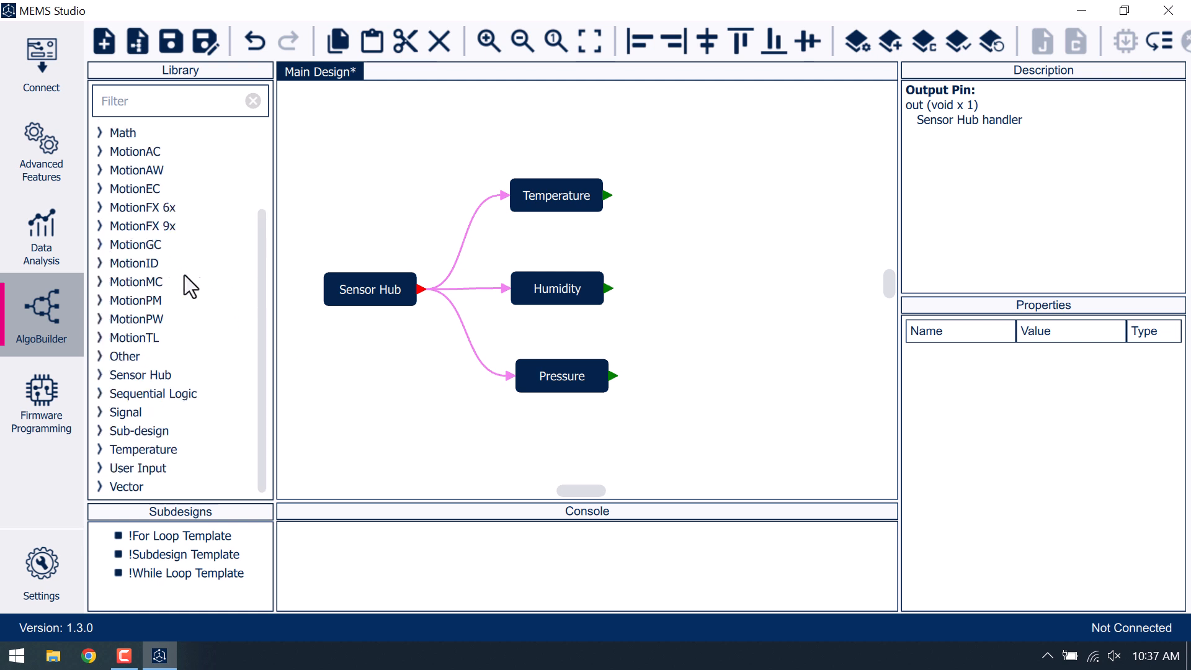
pyautogui.scroll(2, 263, 282)
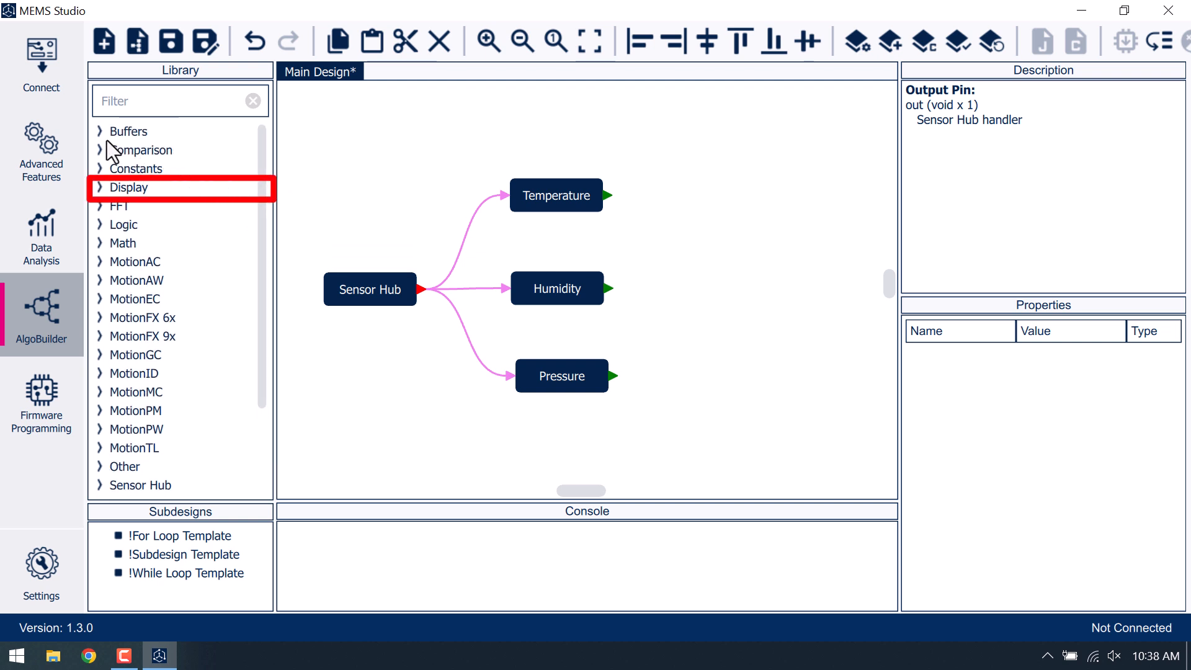
pyautogui.click(99, 187)
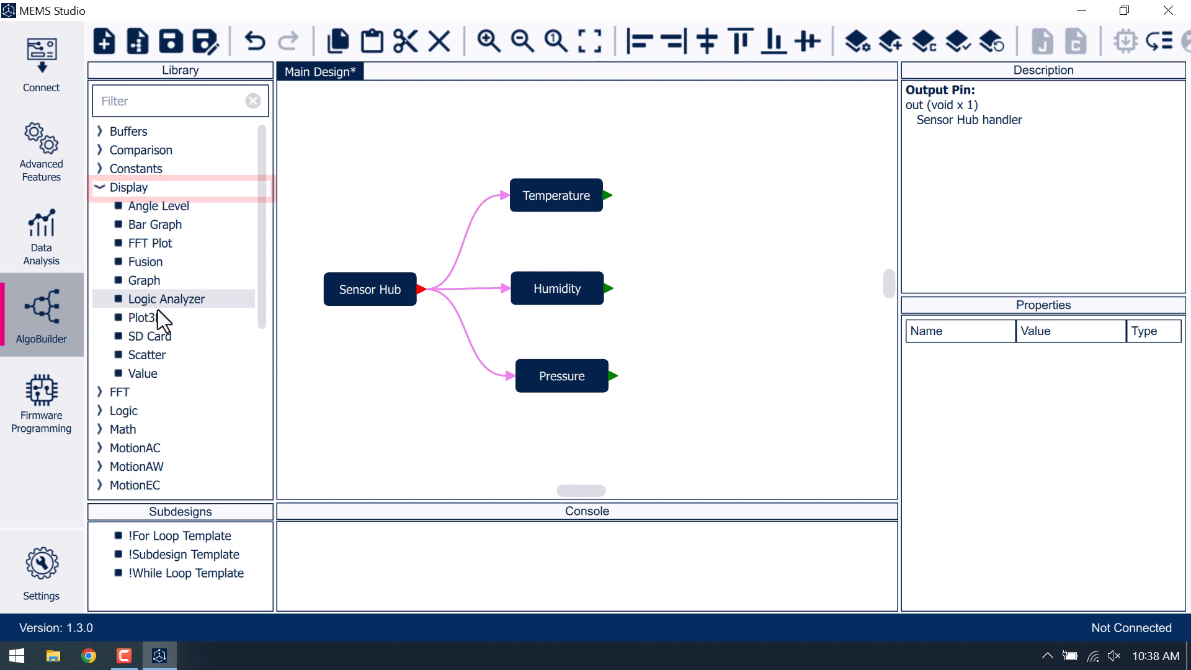
pyautogui.moveTo(176, 281); pyautogui.dragTo(815, 287)
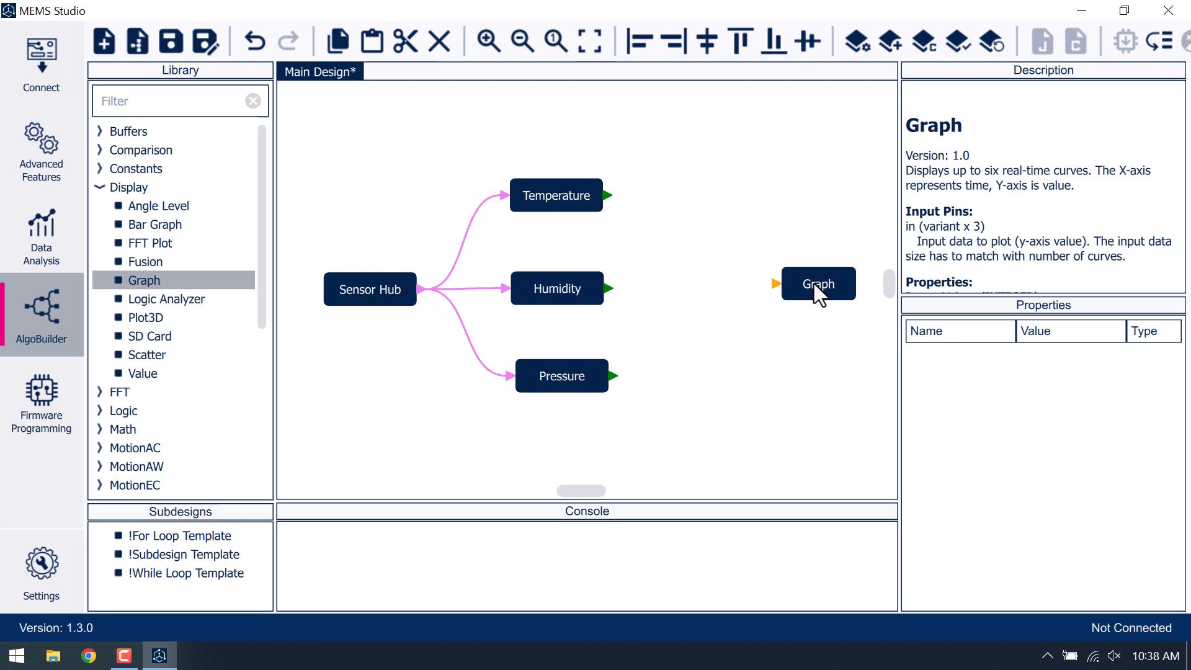
# Step: Set the Graph block's number of curves to 1
pyautogui.click(572, 298)
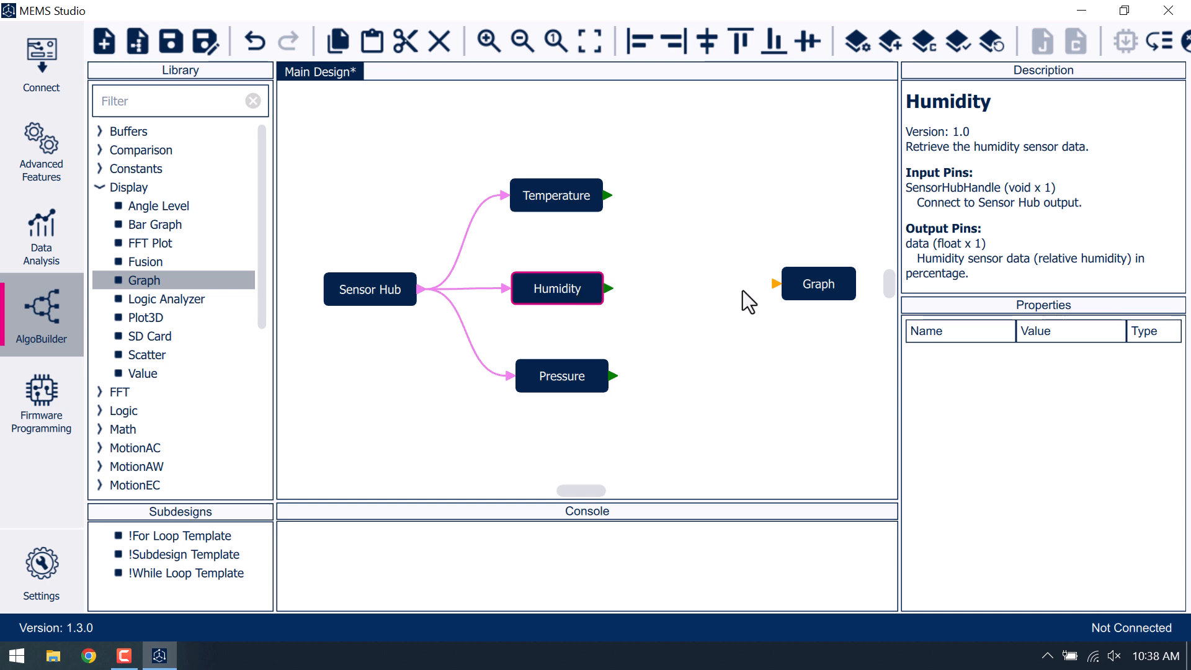
pyautogui.click(806, 294)
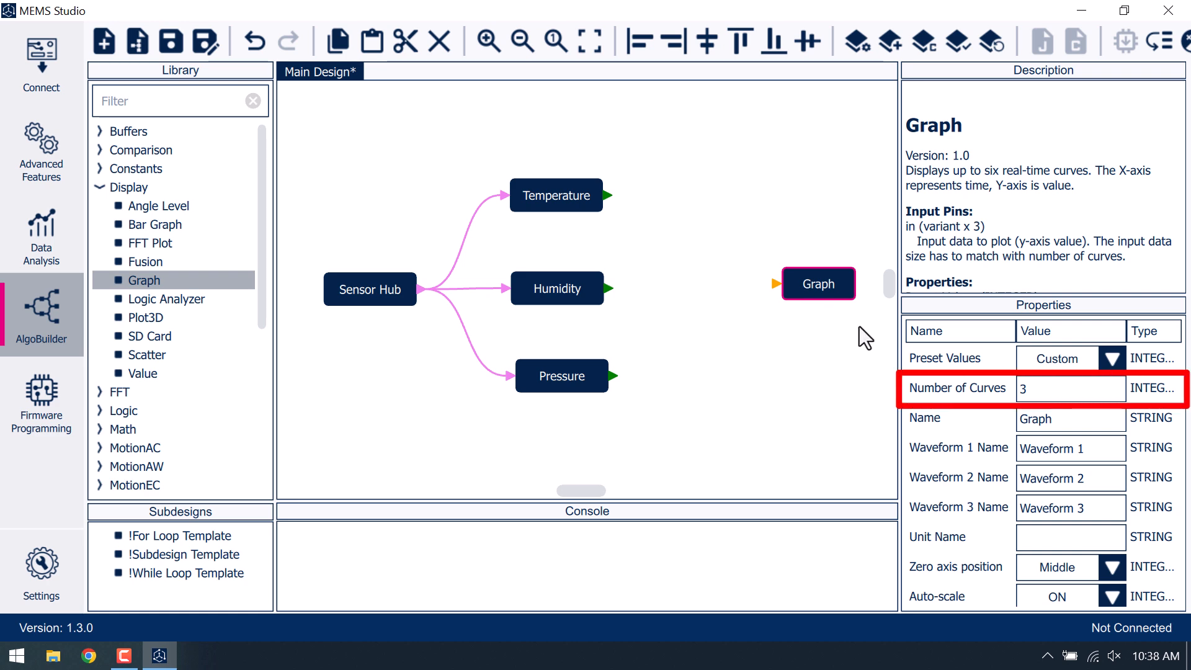
pyautogui.doubleClick(1042, 392)
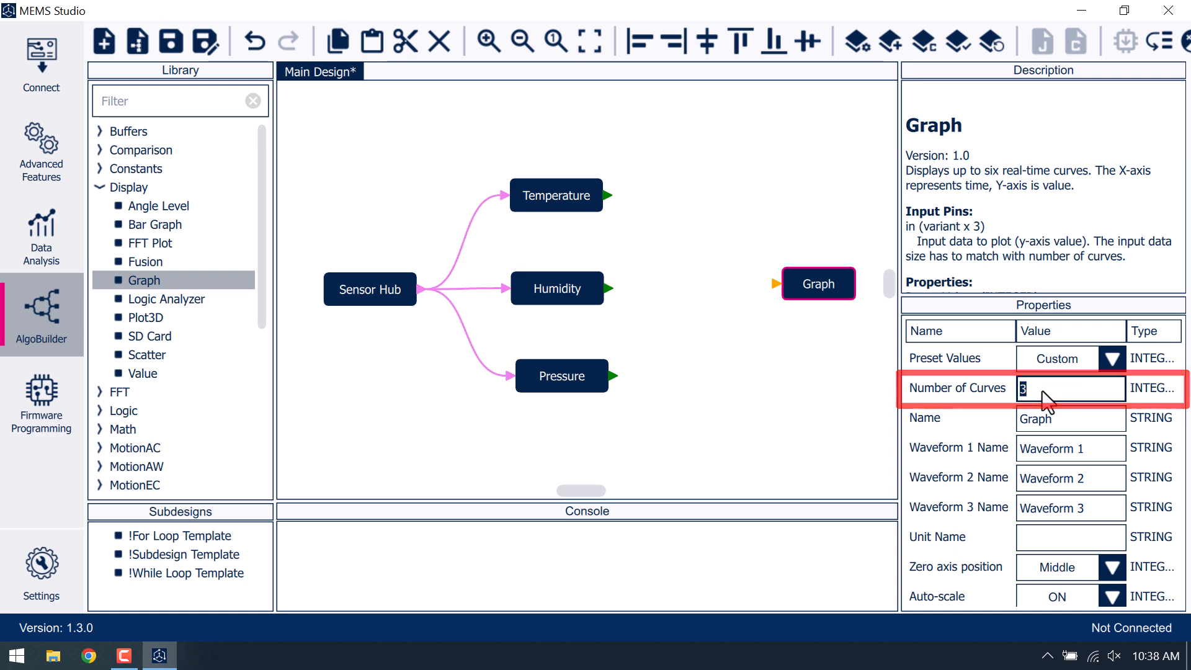
pyautogui.write('1')
pyautogui.press('Return')
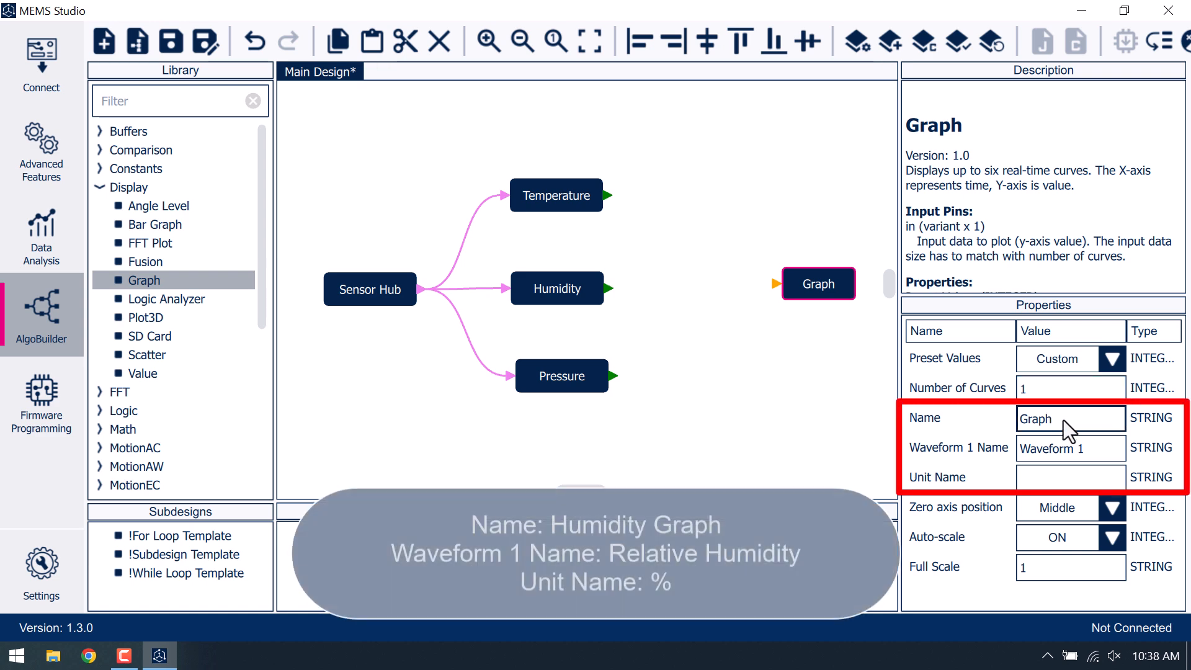
# Step: Name the graph Humidity Graph, with waveform 1 named Relative Humidity and % as the unit name
pyautogui.press('Home')
pyautogui.write('Humidity')
pyautogui.click(1094, 449)
pyautogui.hotkey('ctrl', 'a')
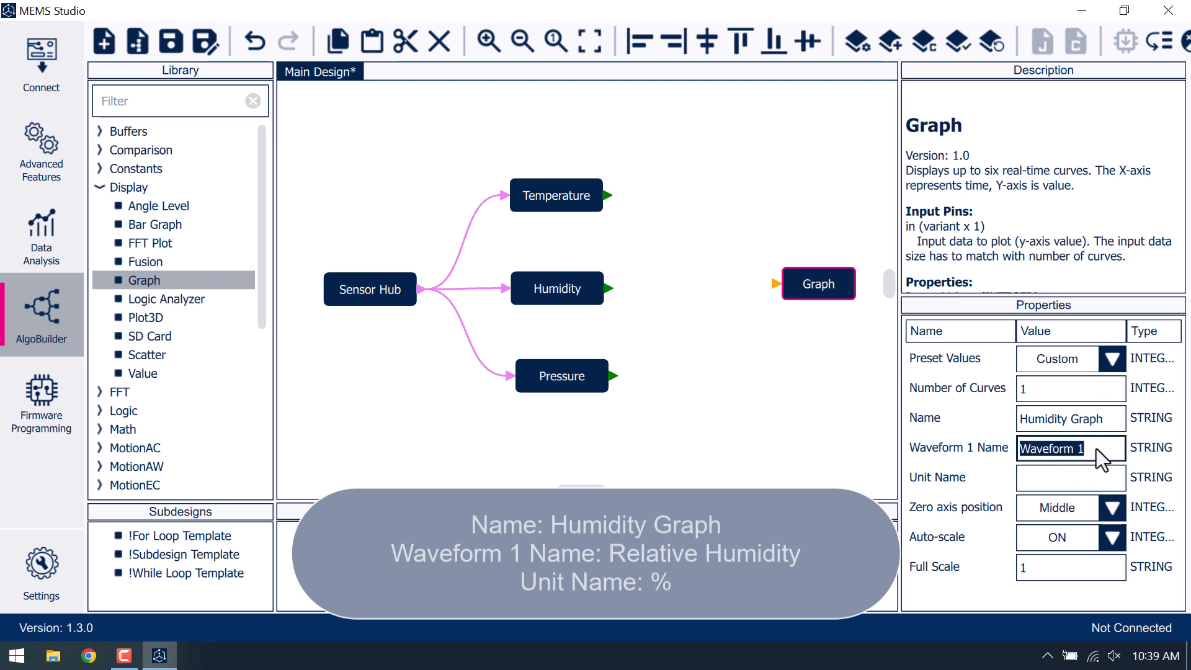
pyautogui.write('Relative Humidity')
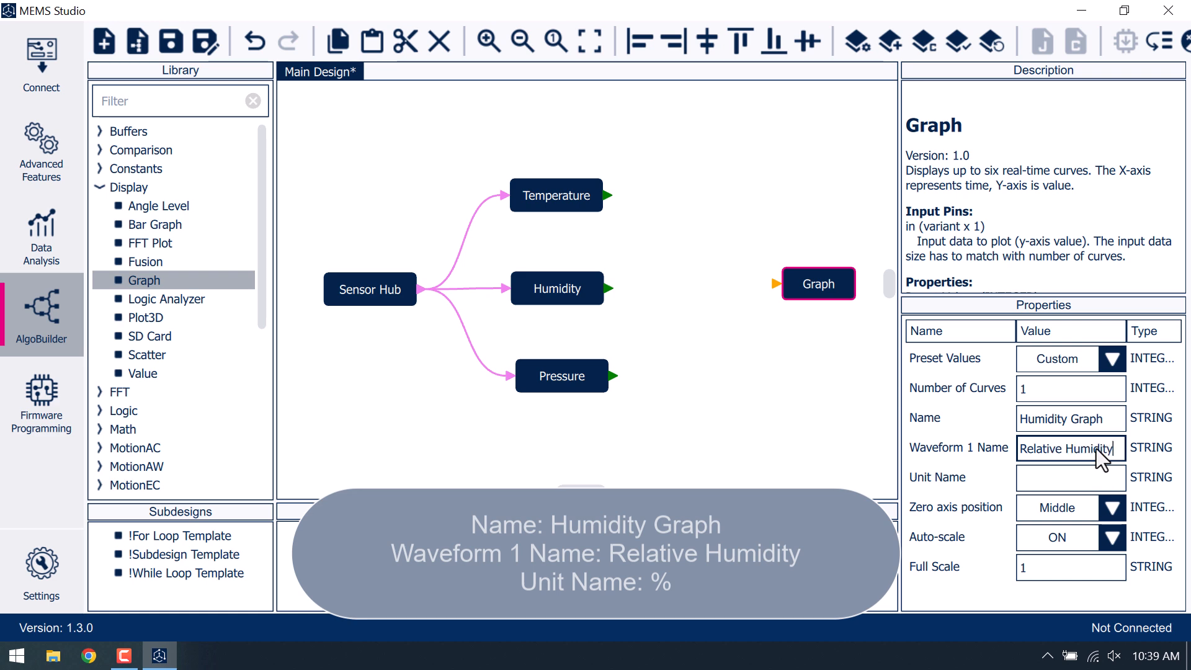
pyautogui.press('Tab')
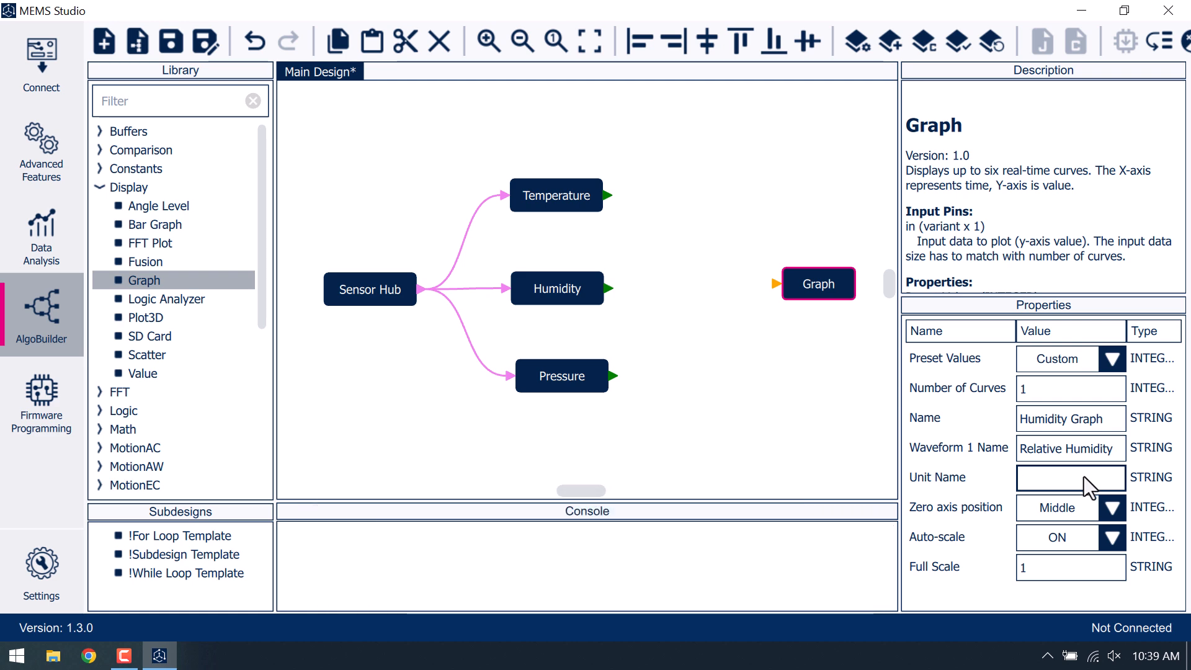
pyautogui.write('%')
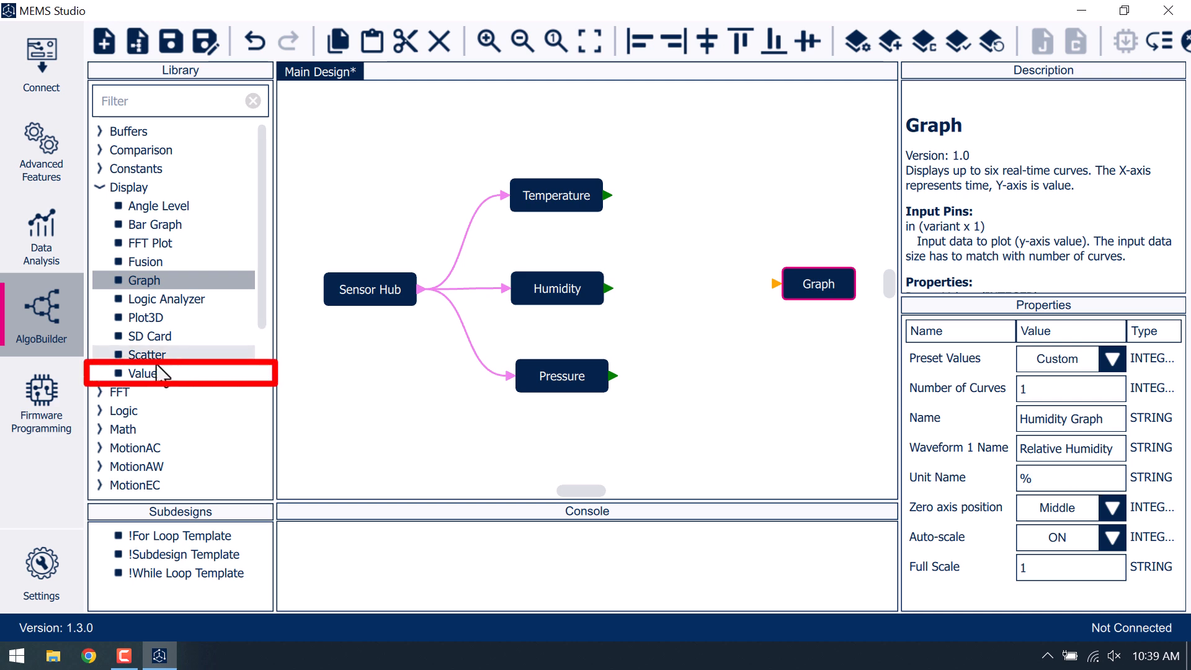
# Step: Add a Value display block directly below the Graph block
pyautogui.moveTo(163, 374); pyautogui.dragTo(818, 326)
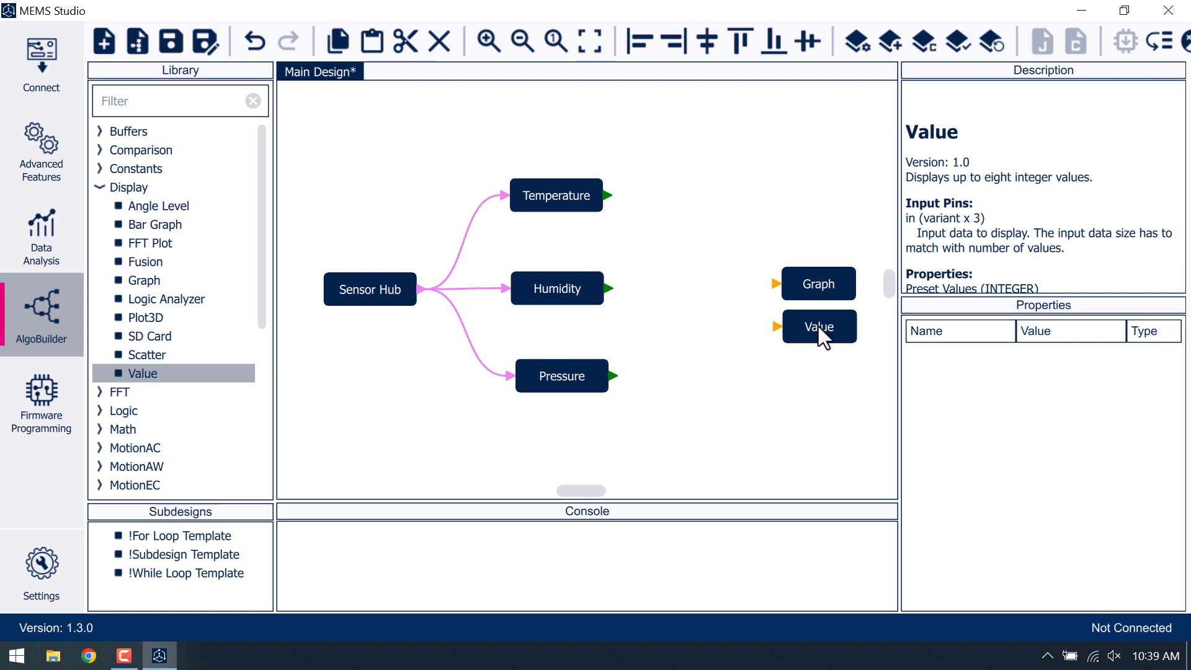
# Step: Set the number of values to 1 for the Value block below the Graph block
pyautogui.click(817, 325)
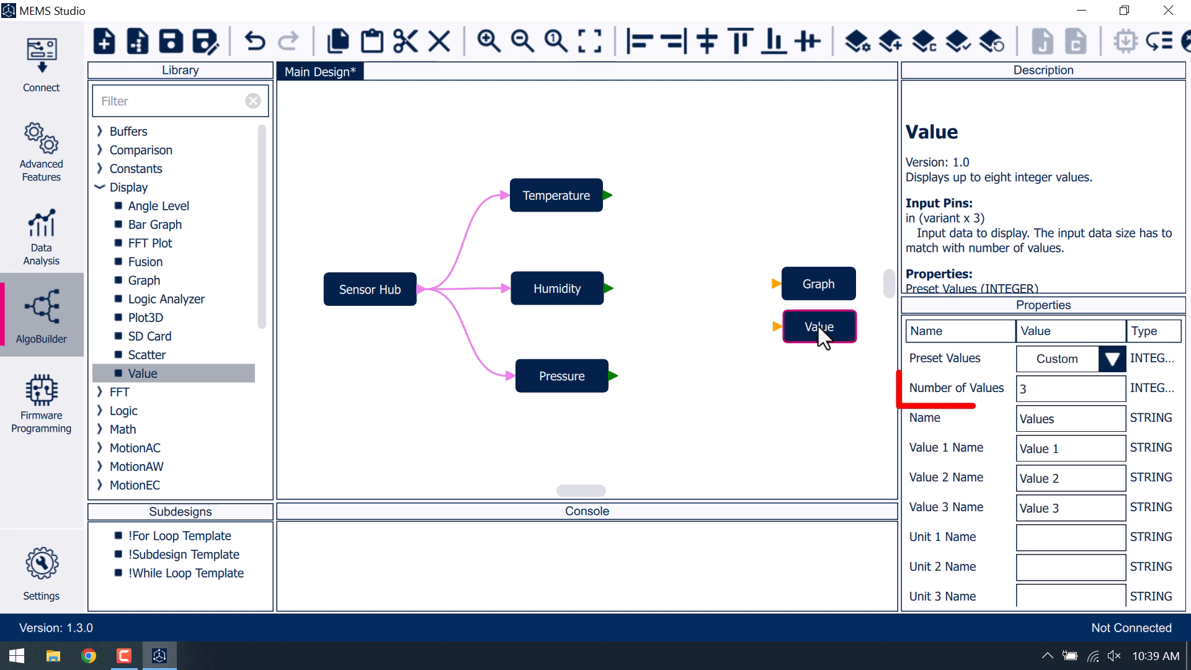
pyautogui.doubleClick(1033, 390)
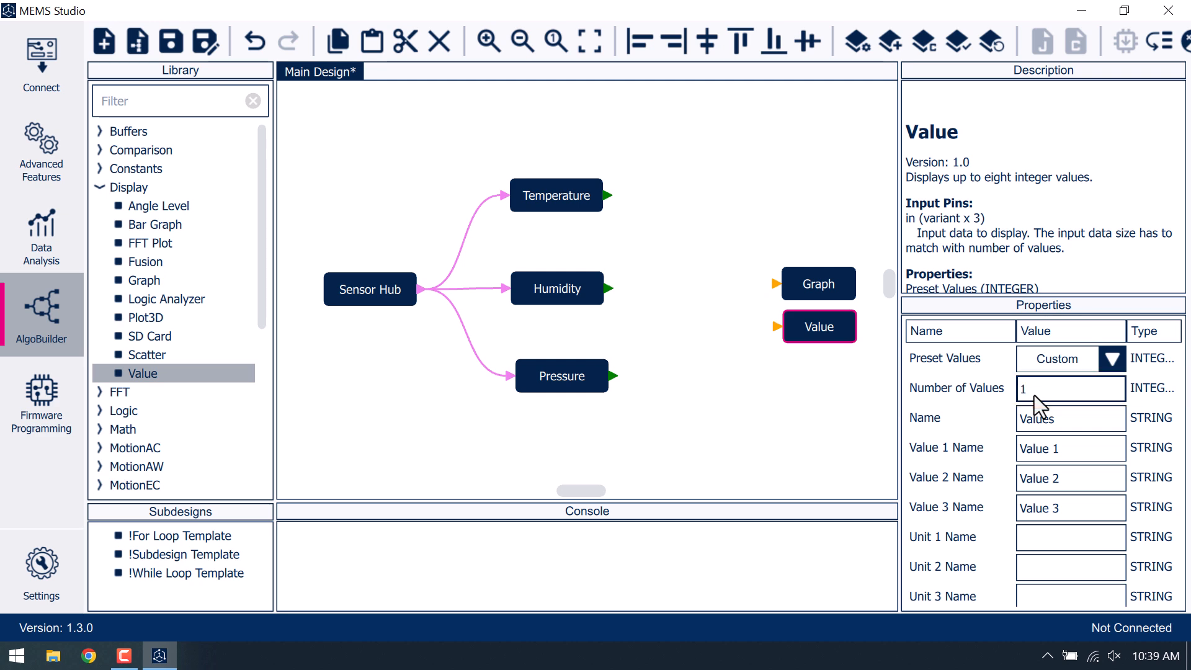
pyautogui.write('1')
pyautogui.press('Return')
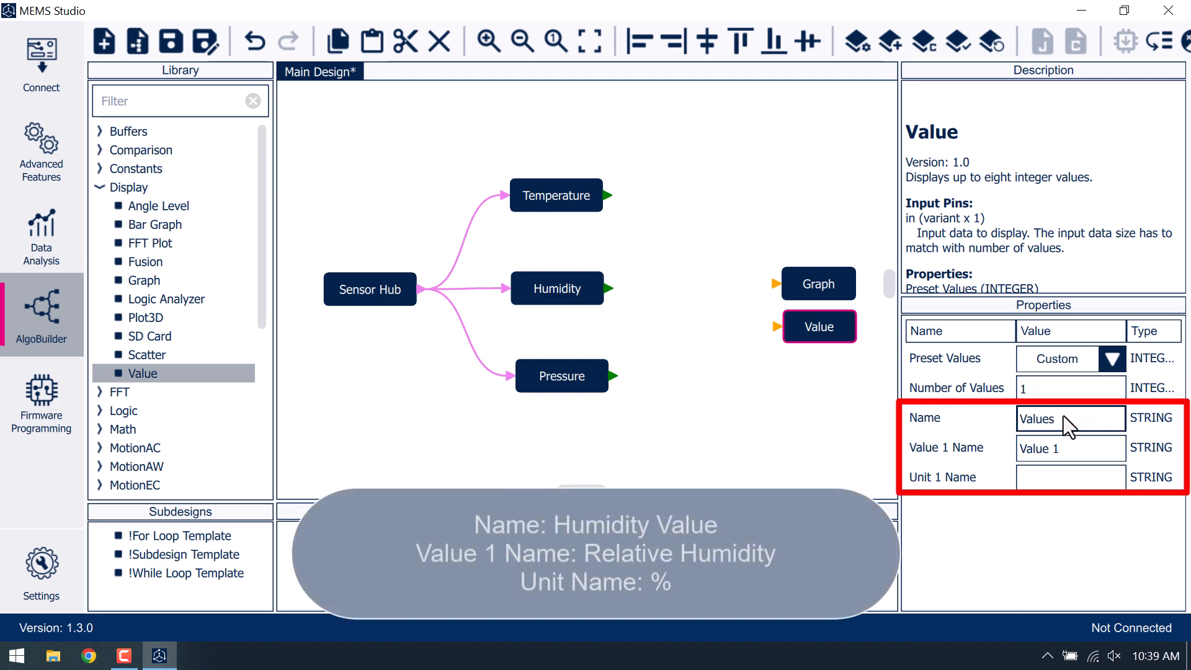
# Step: Name the Value block Humidity Value, with value 1 named Relative Humidity and % as the unit 1 name
pyautogui.doubleClick(1063, 416)
pyautogui.write('Humidity V')
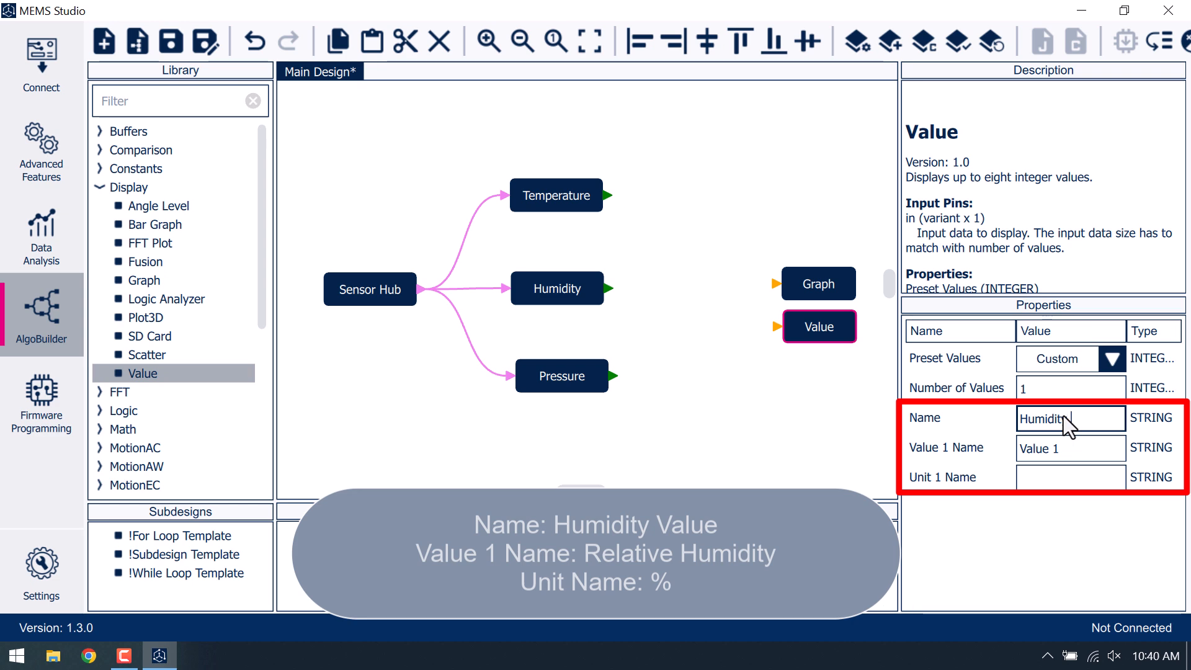
pyautogui.write('alue')
pyautogui.doubleClick(1064, 447)
pyautogui.tripleClick(1066, 445)
pyautogui.write('Relati')
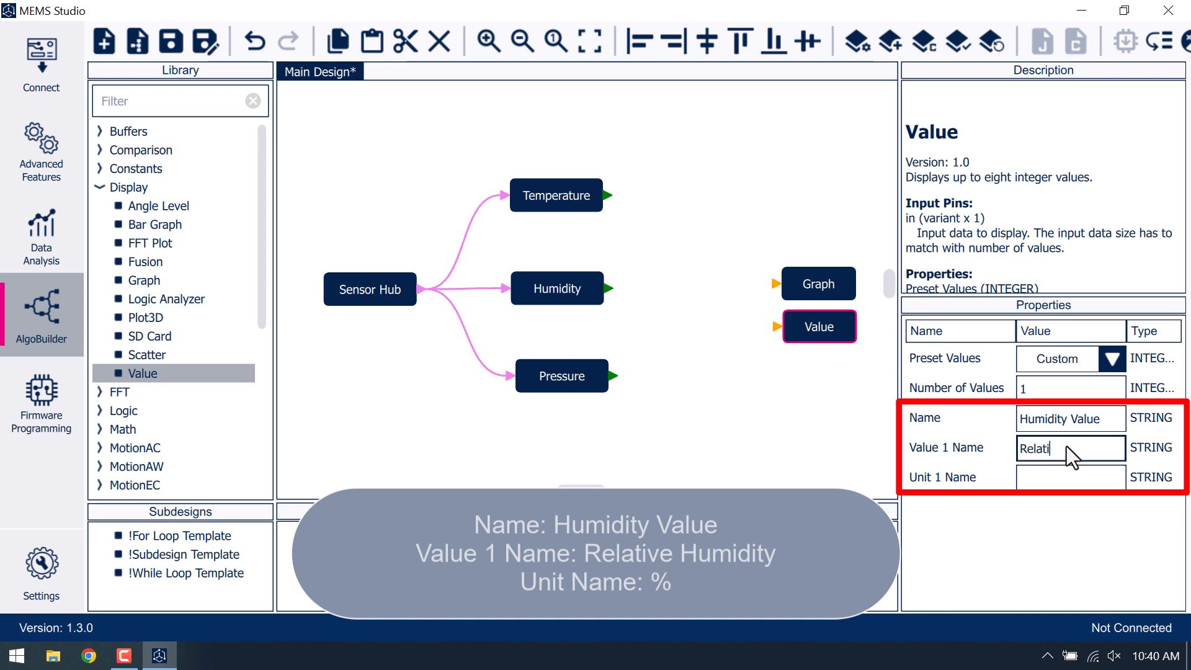
pyautogui.write('ve Humidity')
pyautogui.click(1062, 479)
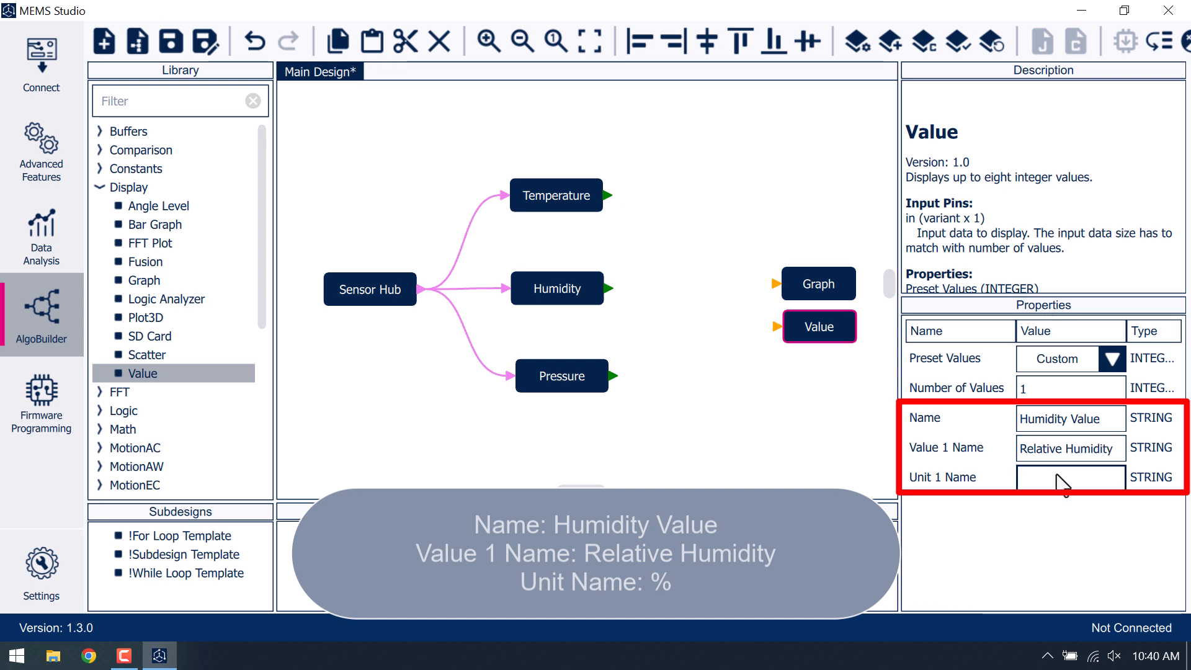
pyautogui.write('%')
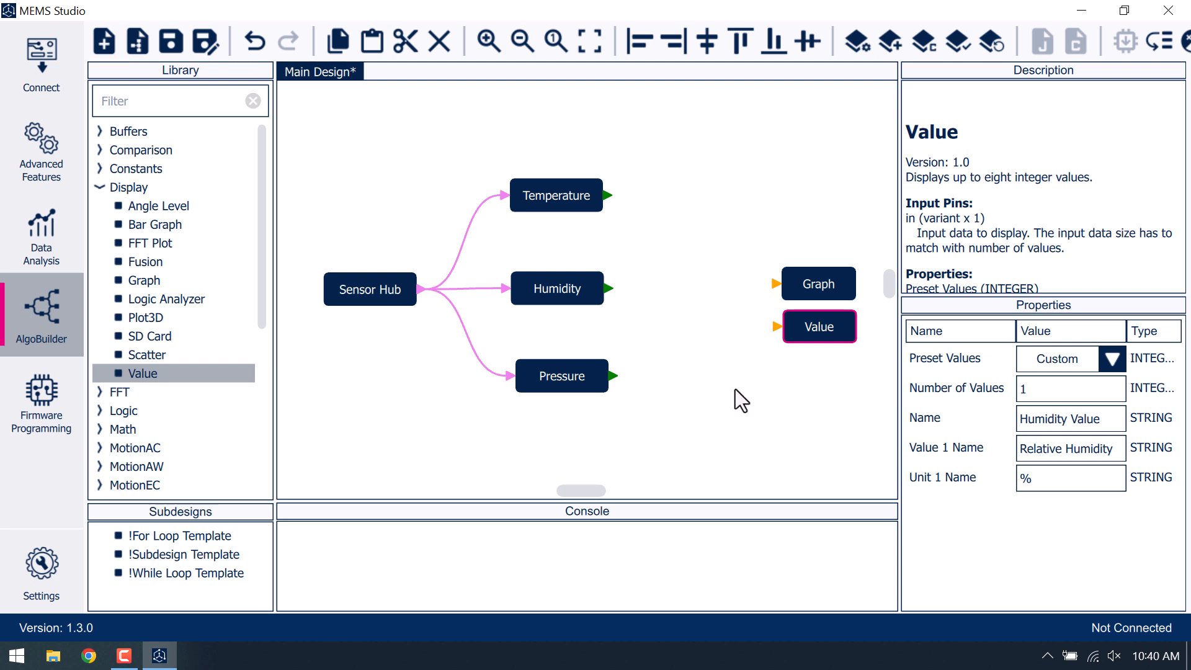
# Step: Connect the Humidity block's output to the inputs of both the Graph and Value blocks
pyautogui.moveTo(608, 288); pyautogui.dragTo(772, 288)
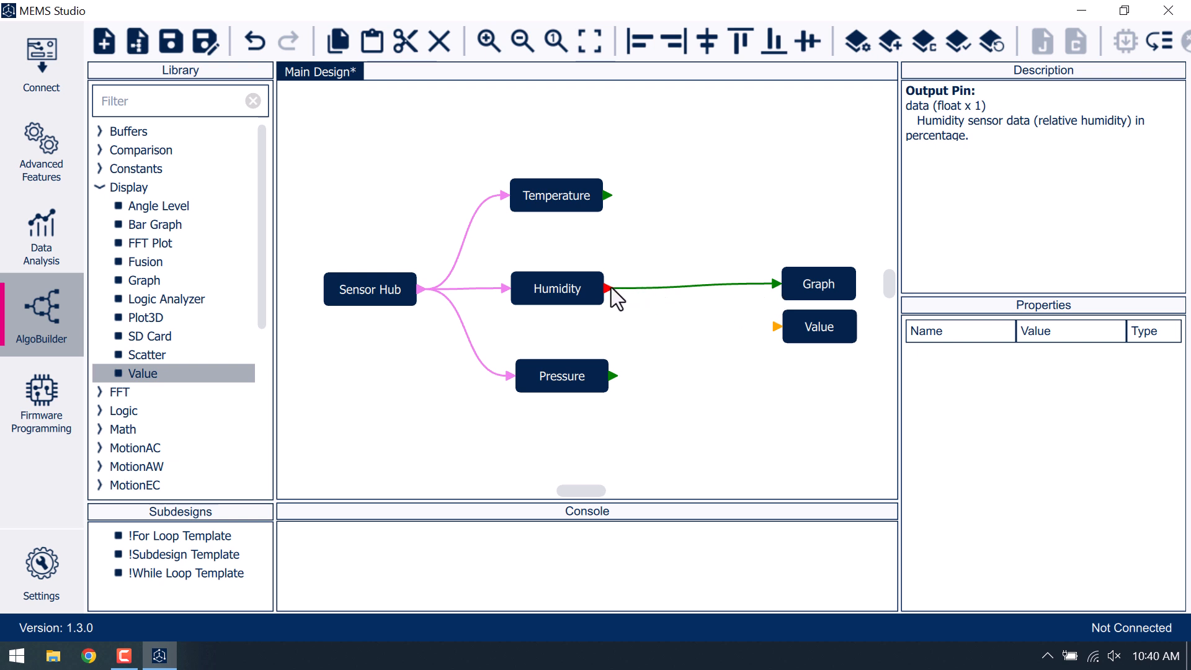
pyautogui.moveTo(606, 288); pyautogui.dragTo(775, 329)
# Step: Add a Celsius to Fahrenheit block from the Temperature library category beside the Temperature block and connect the Temperature output to its input
pyautogui.click(556, 189)
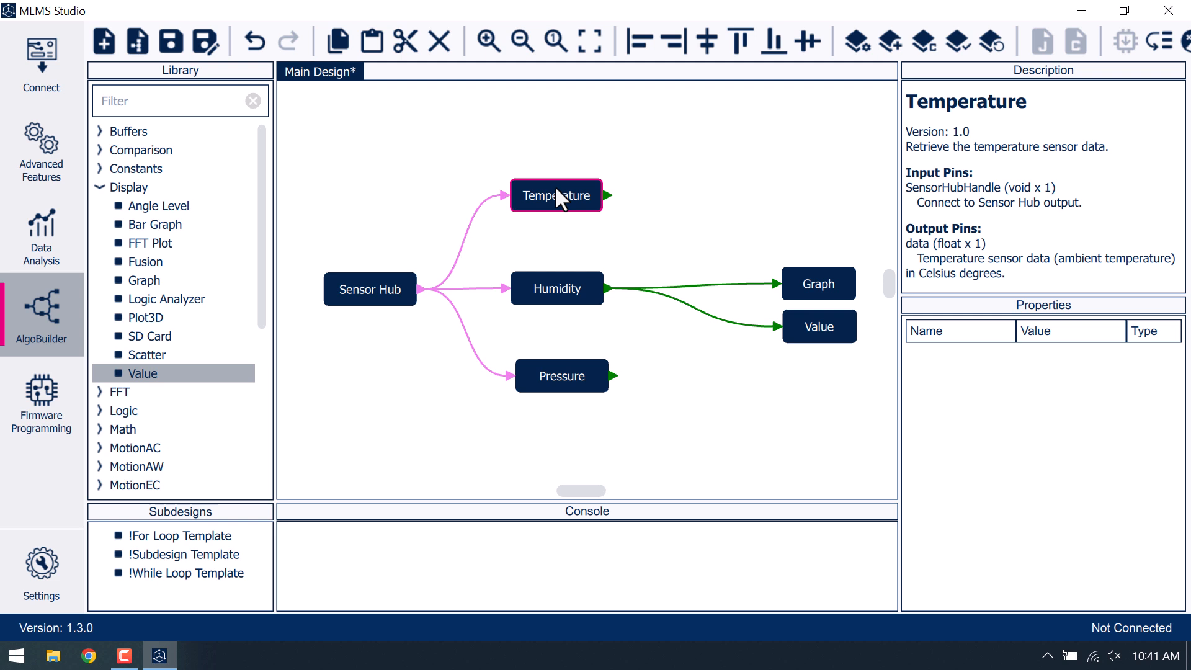
pyautogui.click(101, 186)
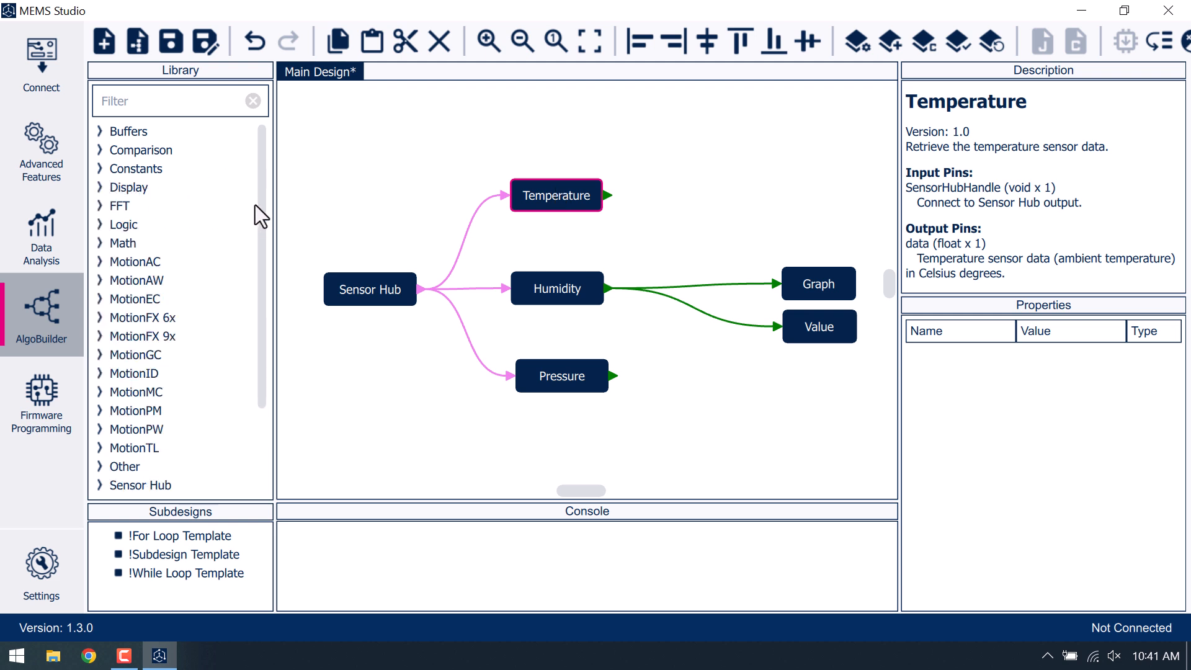
pyautogui.moveTo(259, 203); pyautogui.dragTo(266, 314)
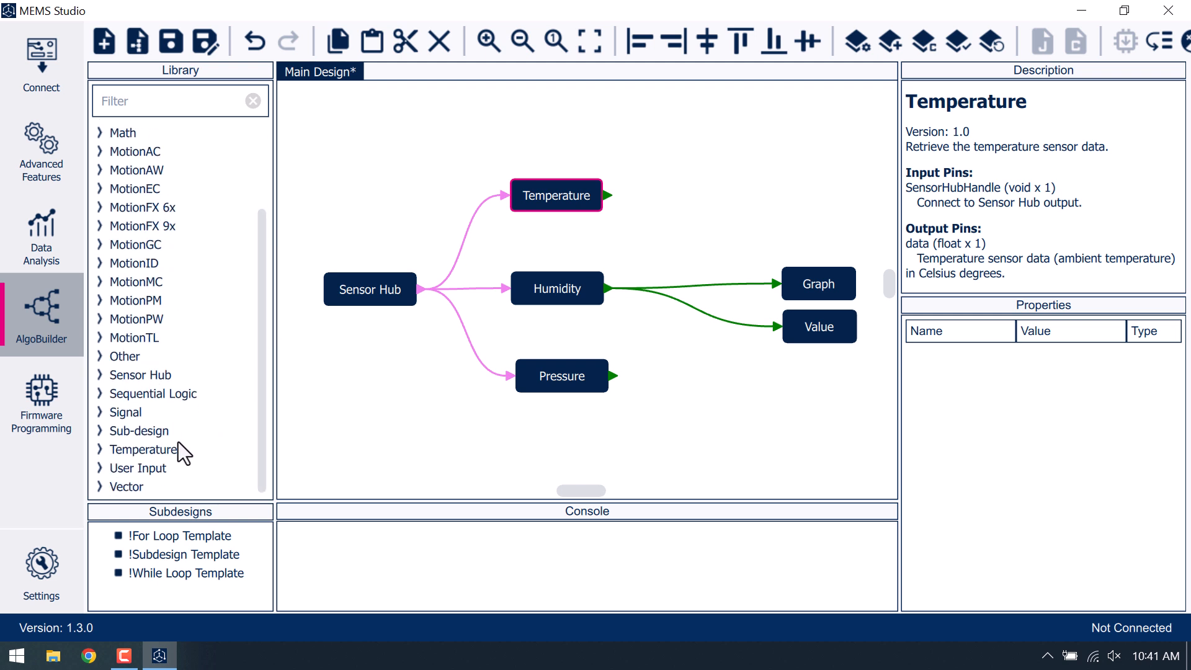
pyautogui.click(100, 450)
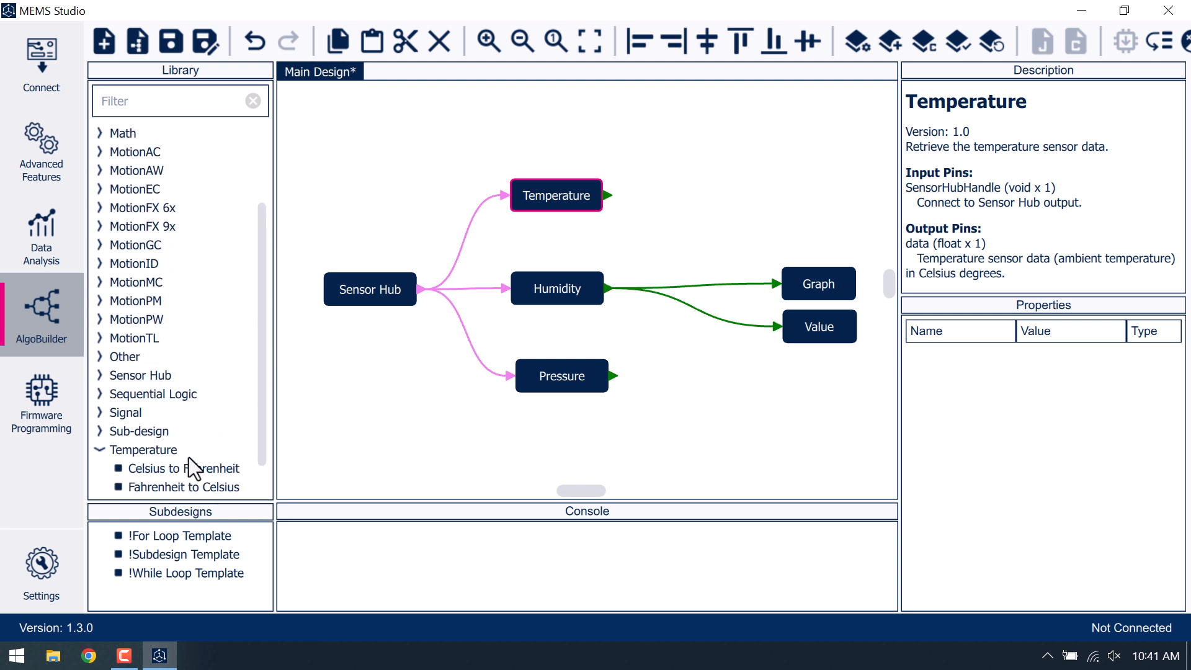
pyautogui.moveTo(262, 449); pyautogui.dragTo(263, 481)
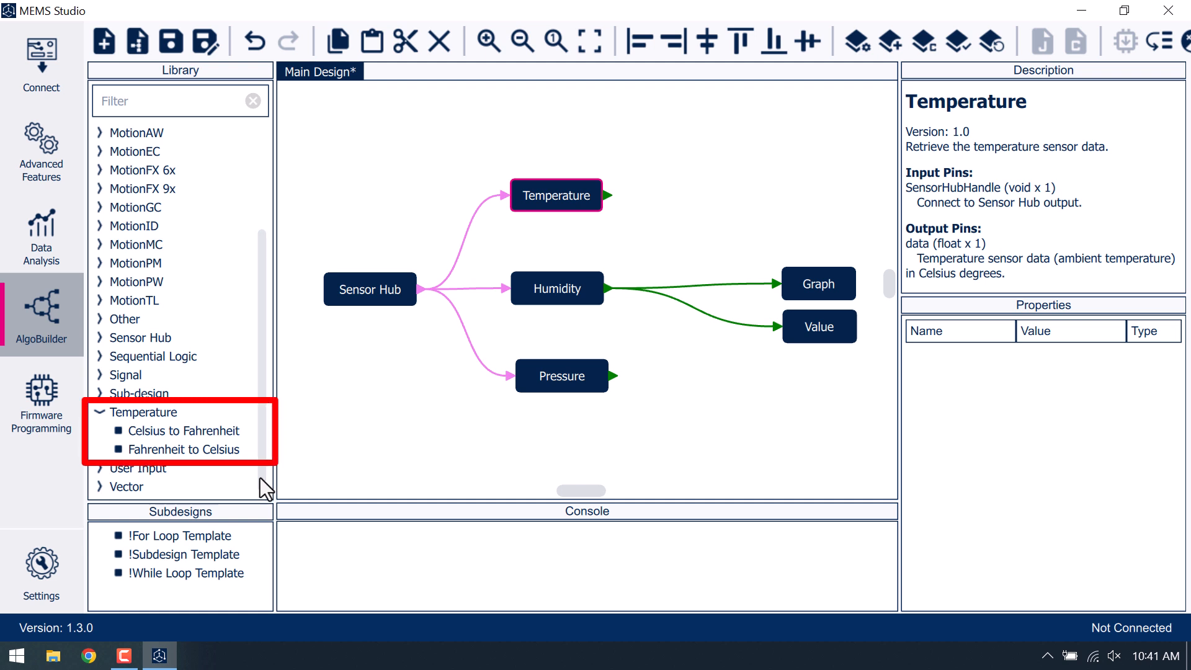
pyautogui.click(211, 428)
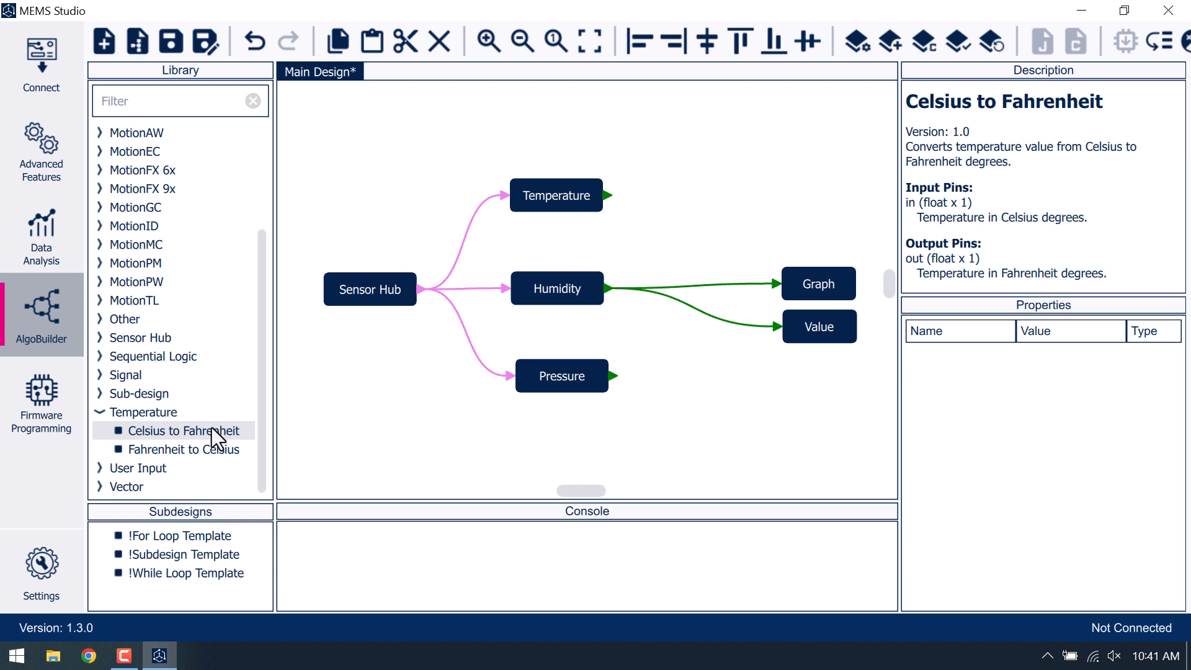
pyautogui.moveTo(245, 424); pyautogui.dragTo(675, 194)
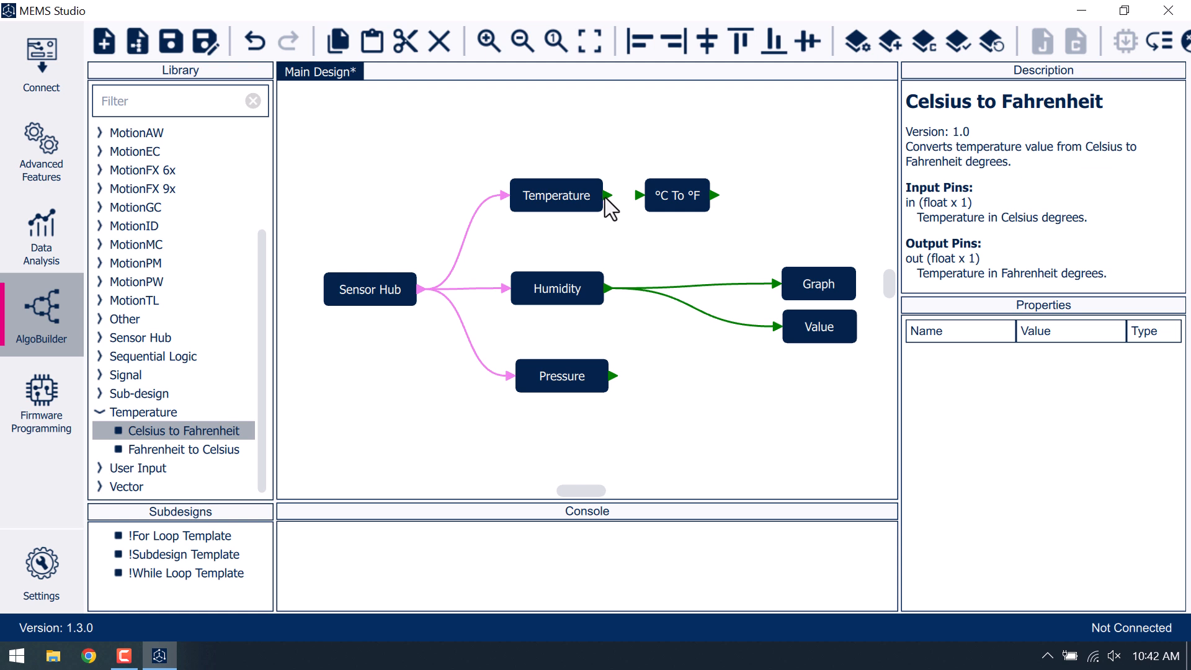
pyautogui.moveTo(606, 196); pyautogui.dragTo(638, 196)
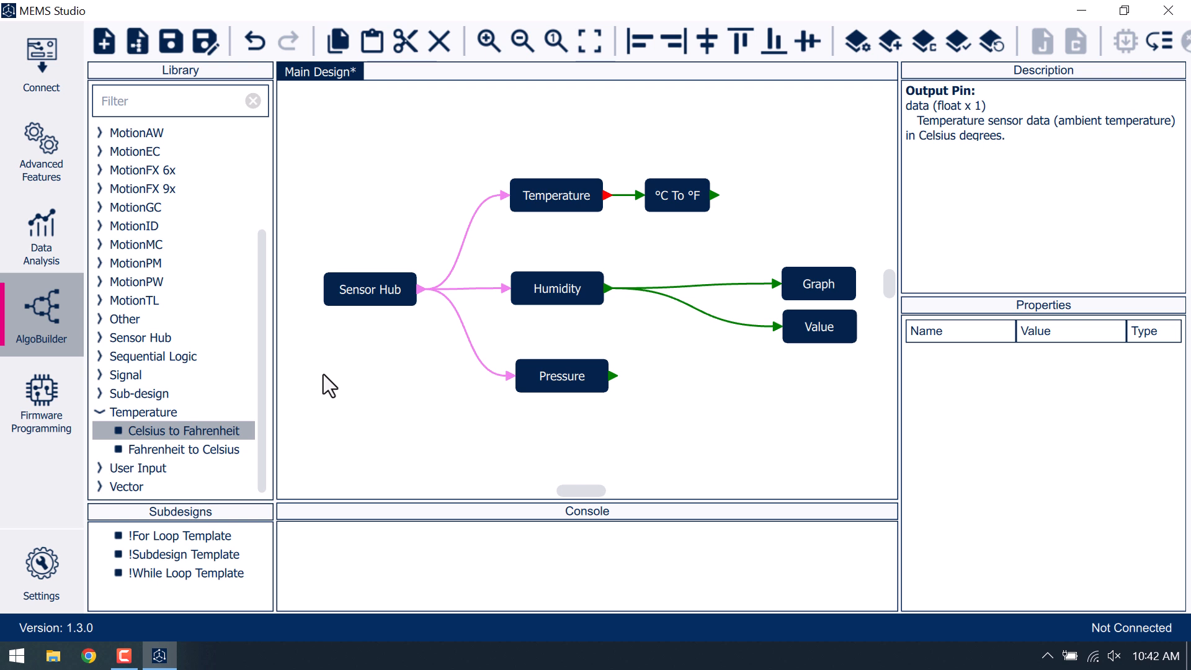
# Step: Add a Graph block and a Value block from the Display library category, stacked to the right of the °C To °F block
pyautogui.click(100, 413)
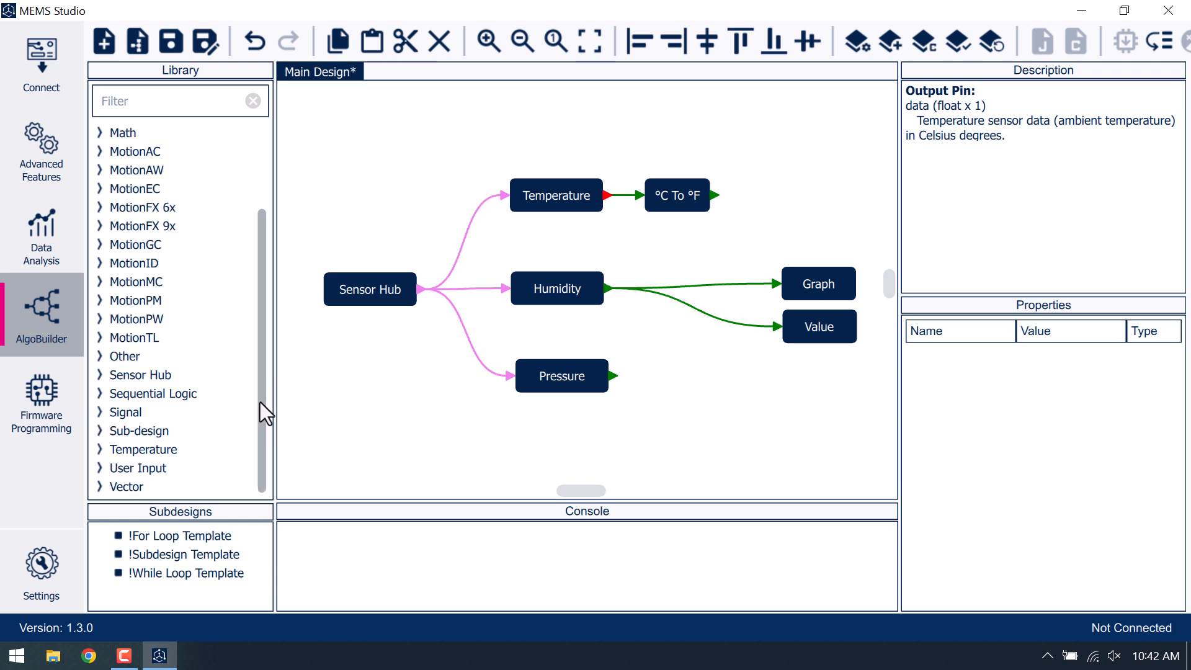
pyautogui.scroll(2, 259, 402)
pyautogui.click(101, 188)
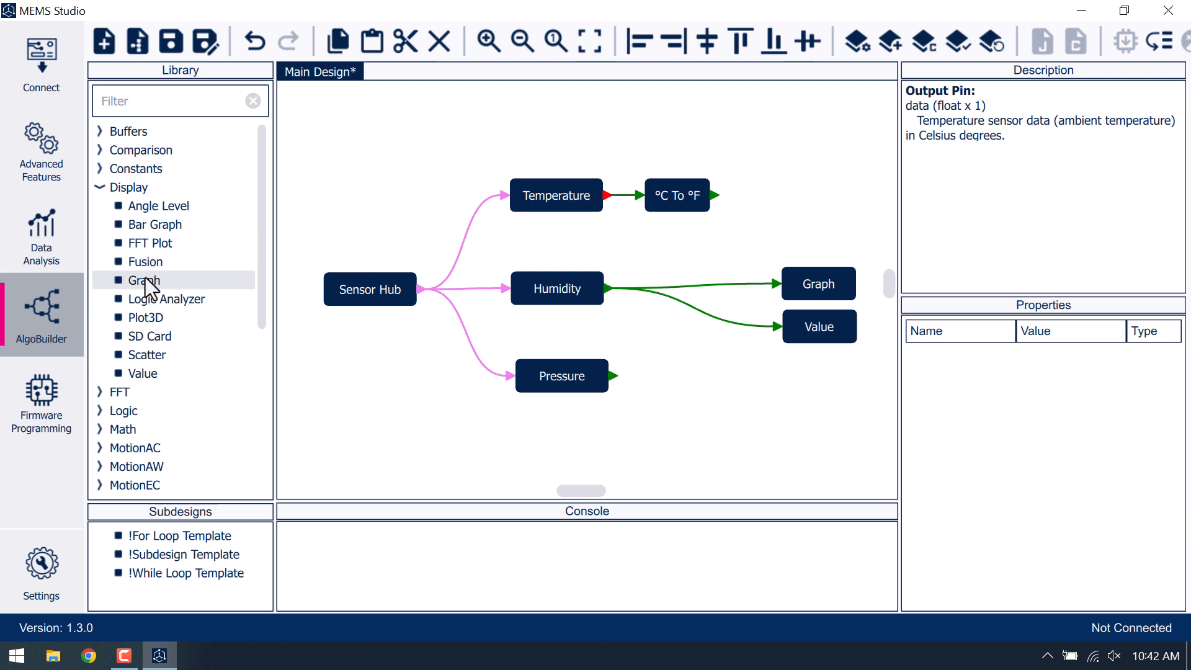
pyautogui.moveTo(143, 281); pyautogui.dragTo(816, 165)
pyautogui.moveTo(141, 373); pyautogui.dragTo(815, 208)
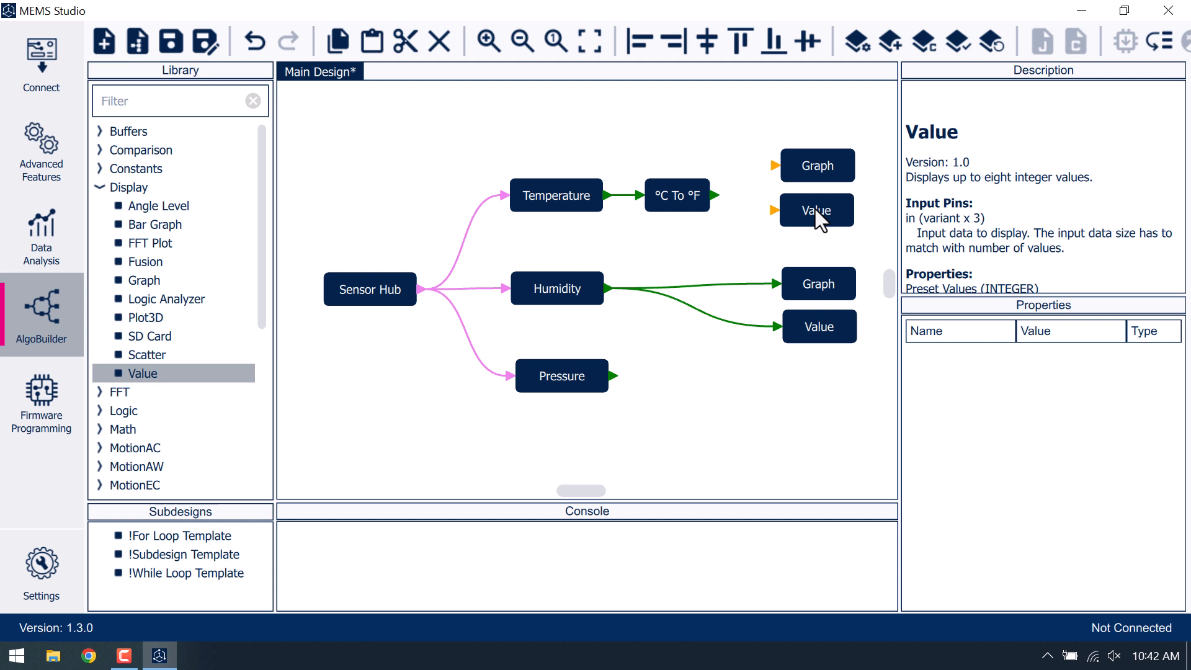
# Step: Set the number of curves to 1 for the new Graph block beside the °C To °F block
pyautogui.click(808, 172)
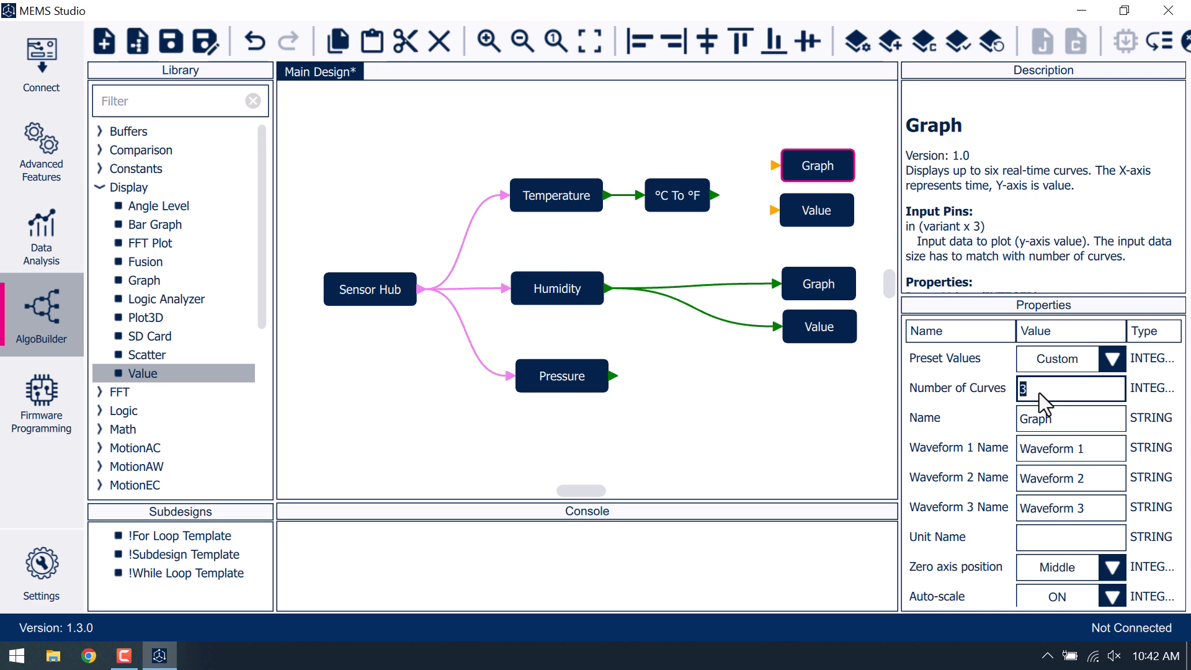
pyautogui.press('BackSpace')
pyautogui.write('1')
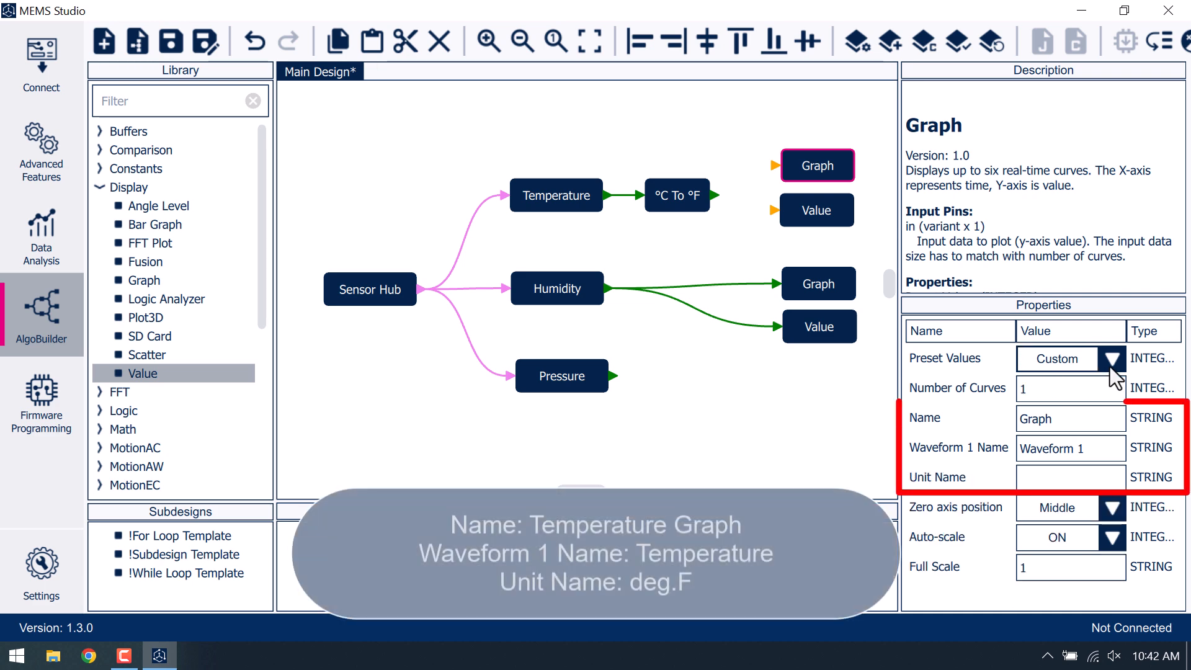
# Step: Name the graph Temperature Graph, with waveform 1 named Temperature and deg.F as the unit name
pyautogui.click(1070, 422)
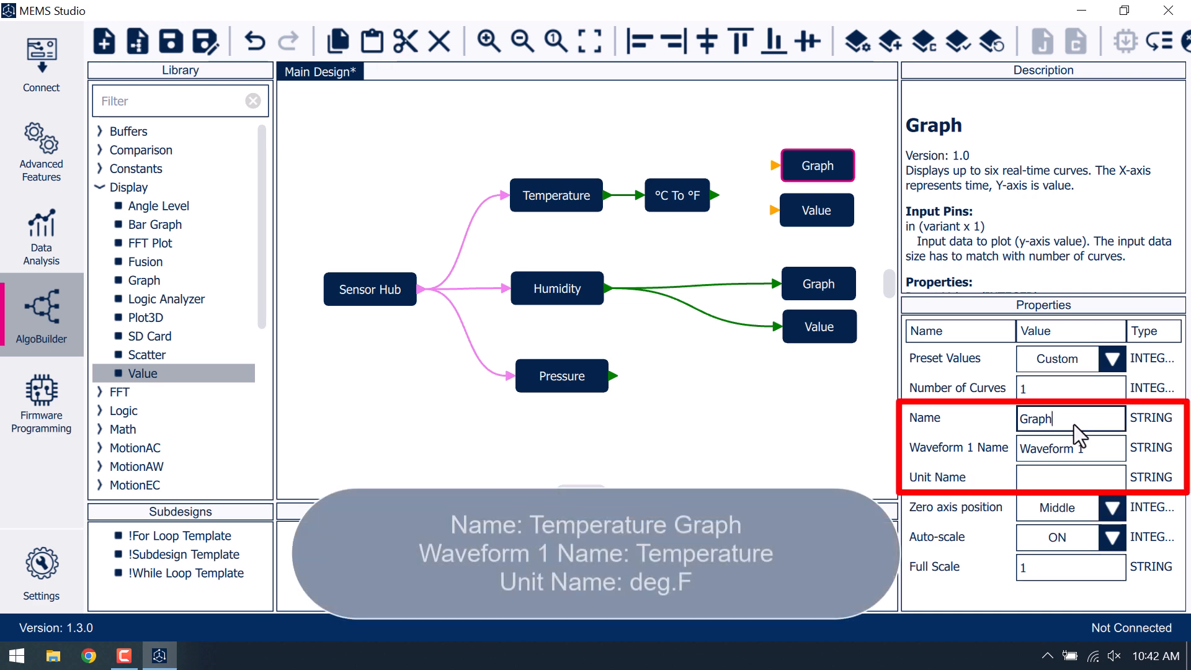
pyautogui.write('Temperature')
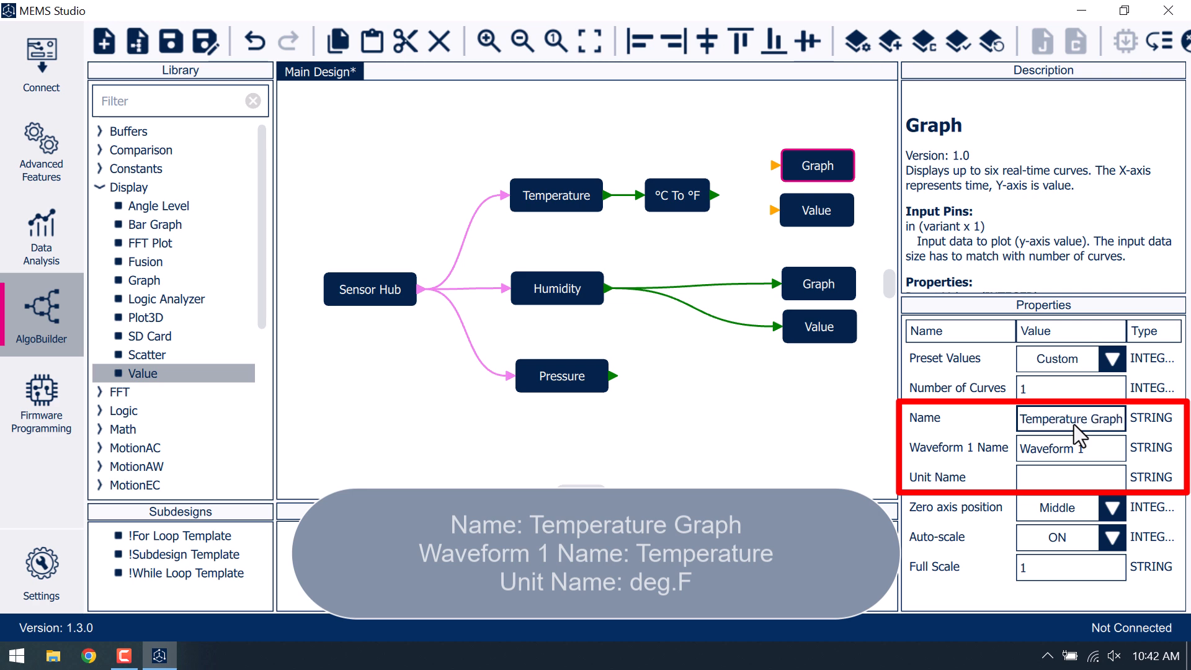
pyautogui.click(1085, 444)
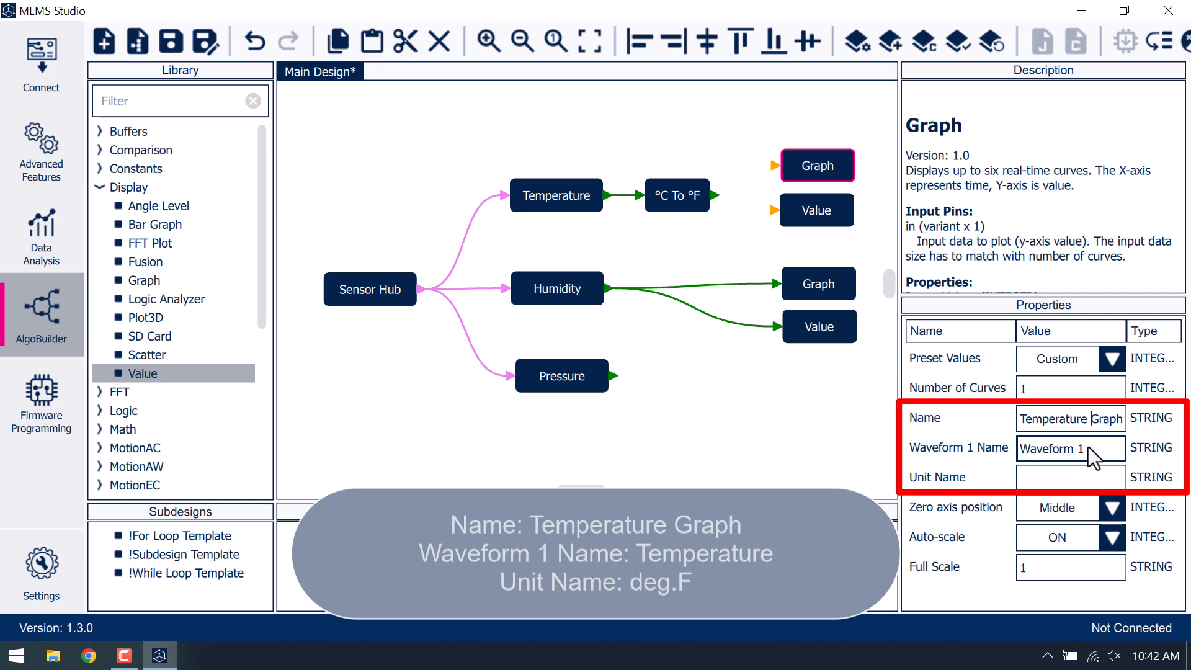
pyautogui.hotkey('ctrl', 'a')
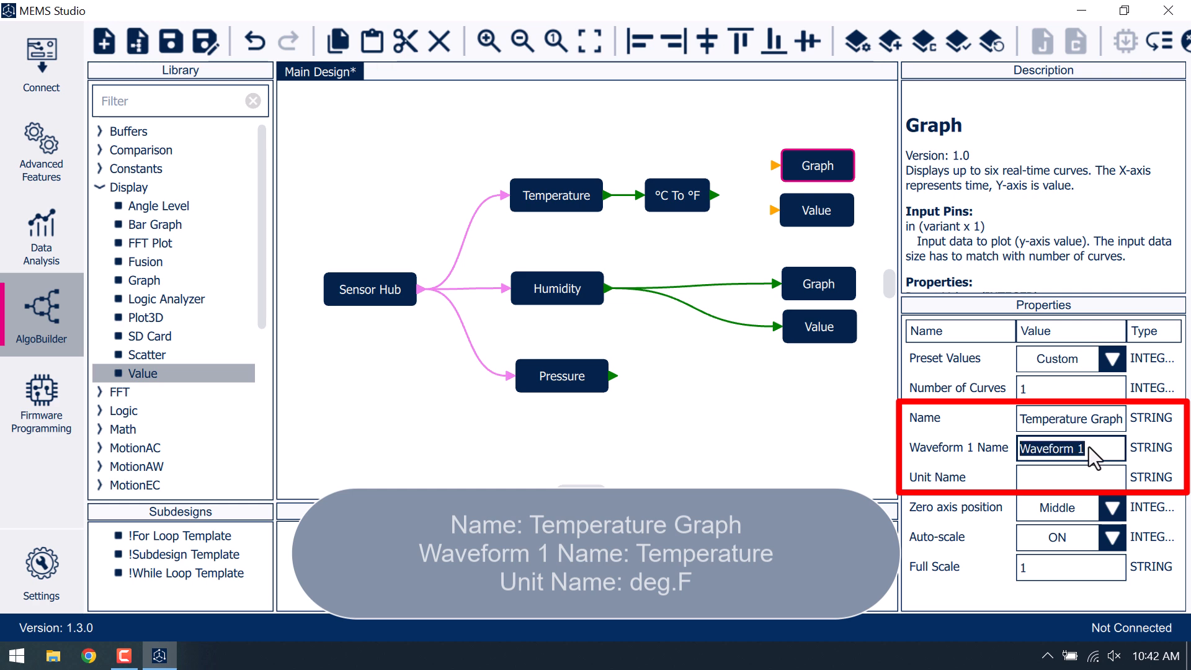
pyautogui.write('Temperature')
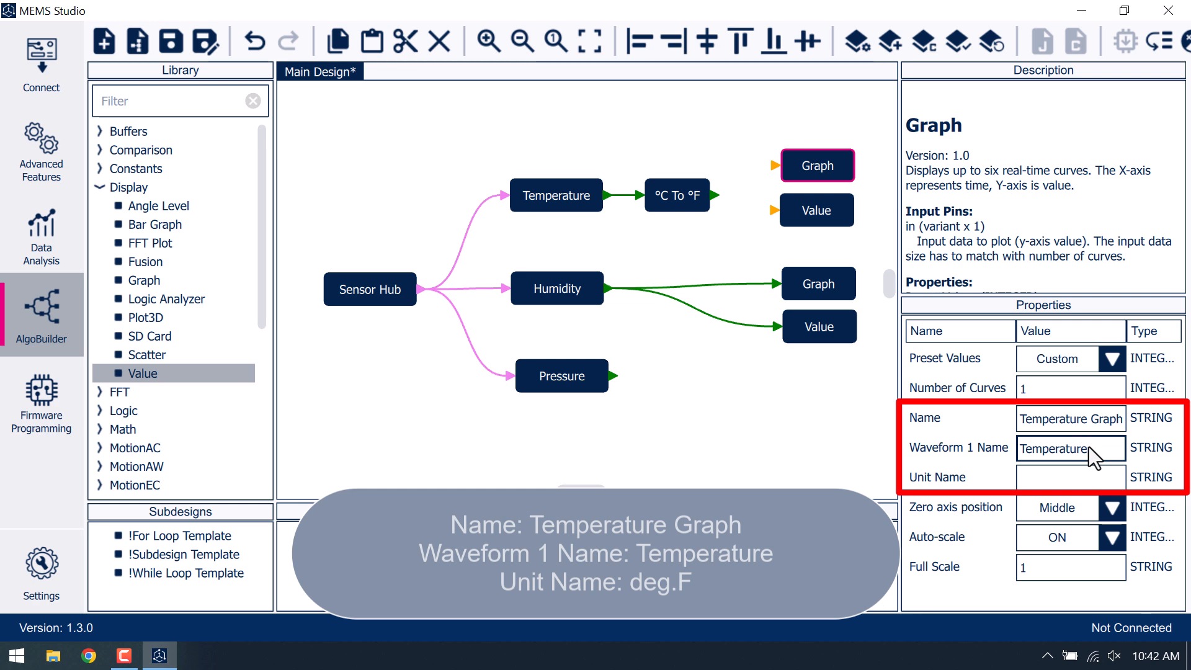
pyautogui.click(1062, 470)
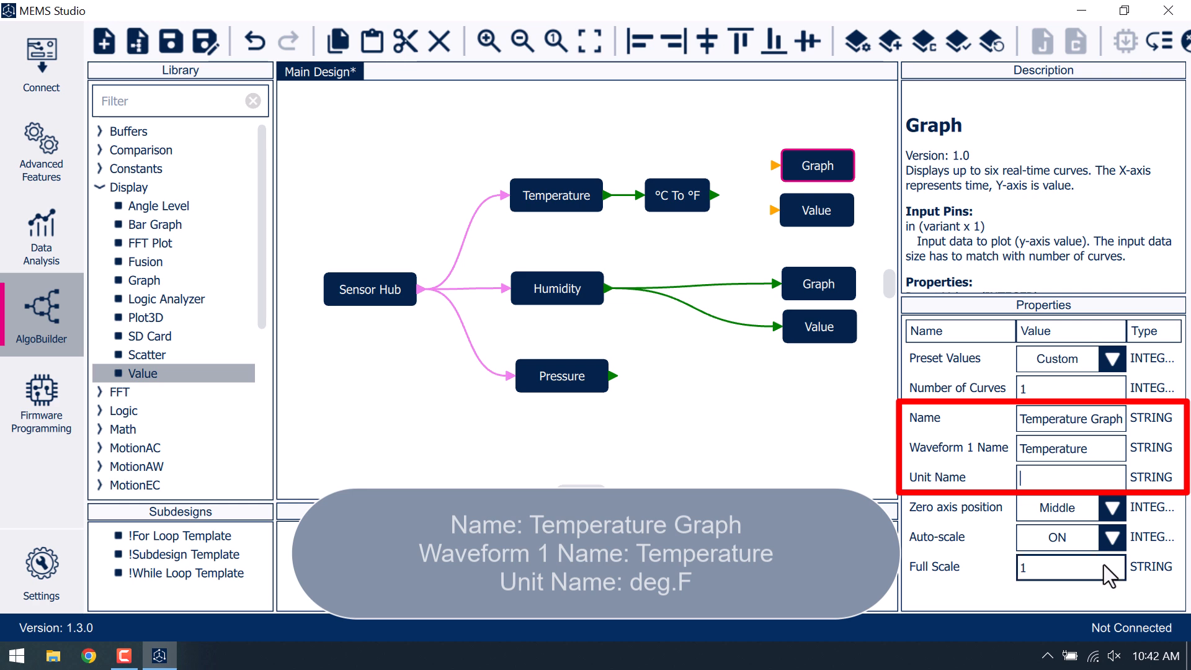
pyautogui.write('deg.F')
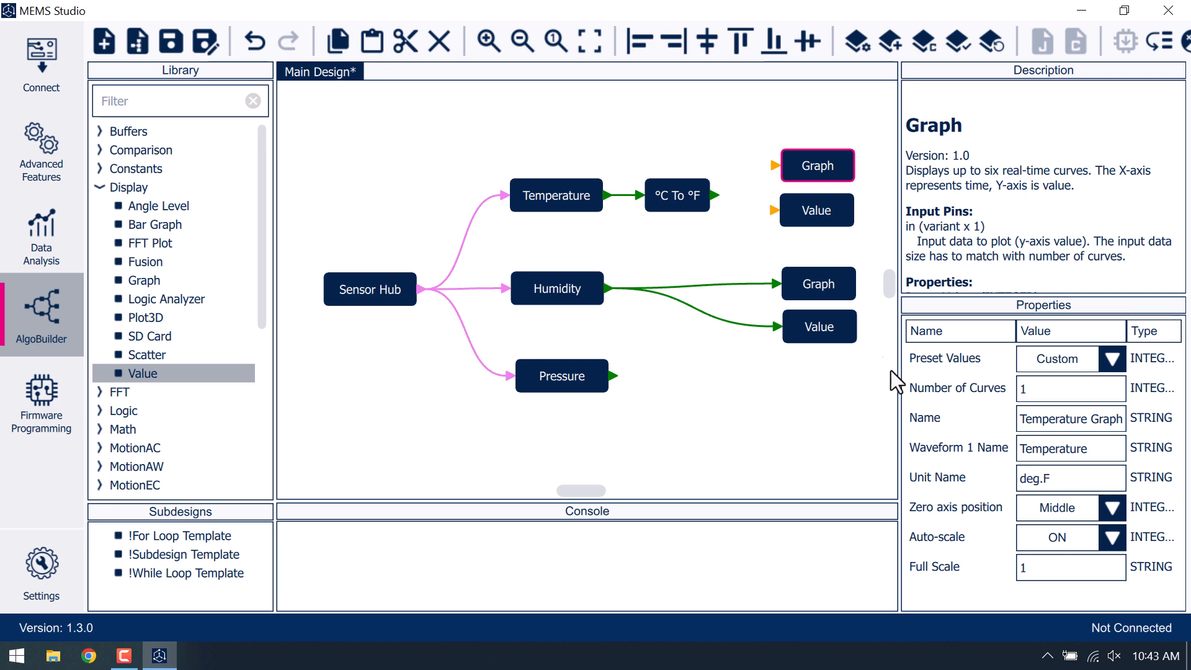
# Step: Set the number of values to 1 for the Value block beside the °C To °F block
pyautogui.click(825, 217)
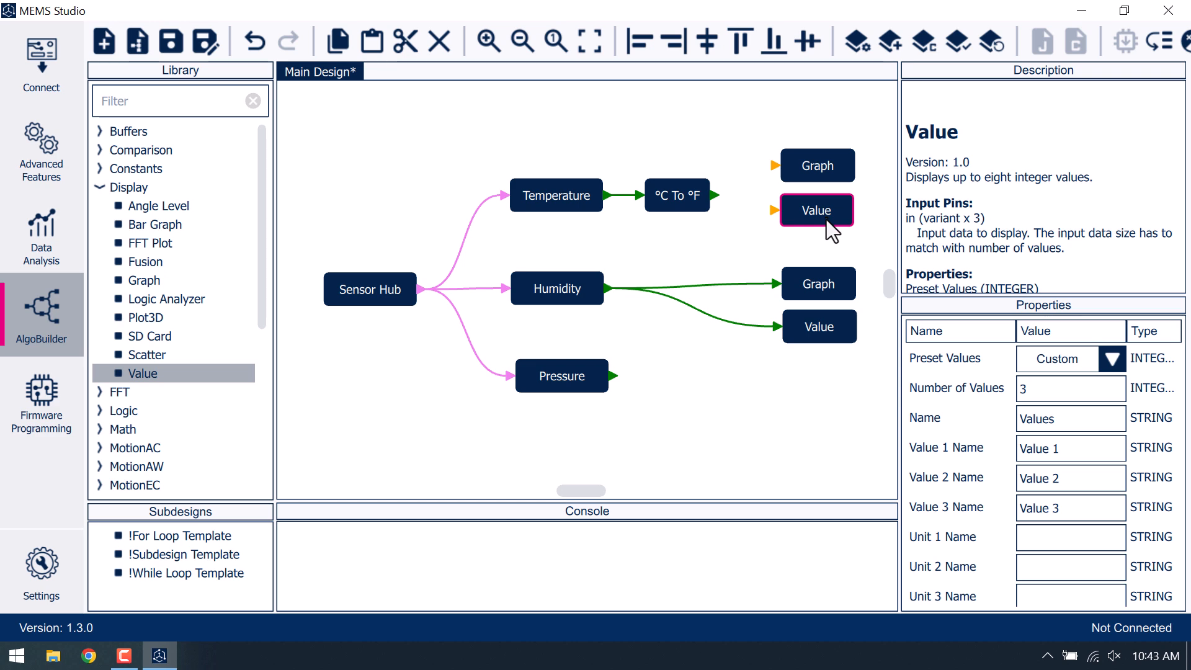
pyautogui.press('BackSpace')
pyautogui.write('1')
pyautogui.press('Return')
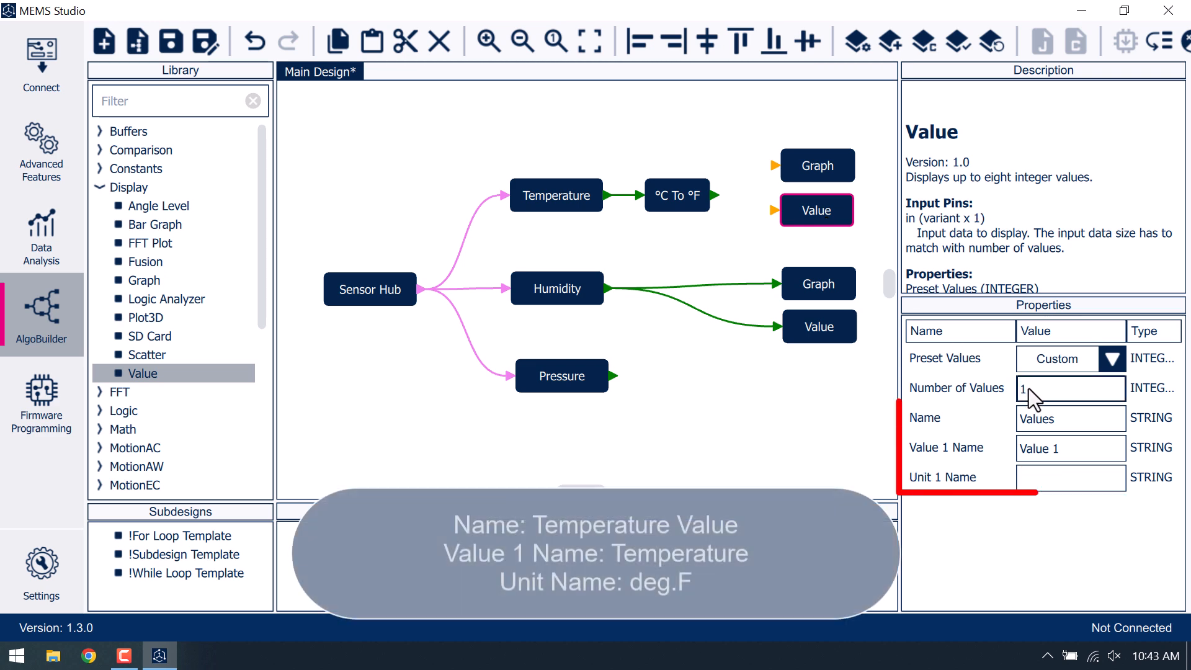
# Step: Name the Value block Temperature Value, with value 1 named Temperature and deg.F as the unit 1 name
pyautogui.doubleClick(1062, 419)
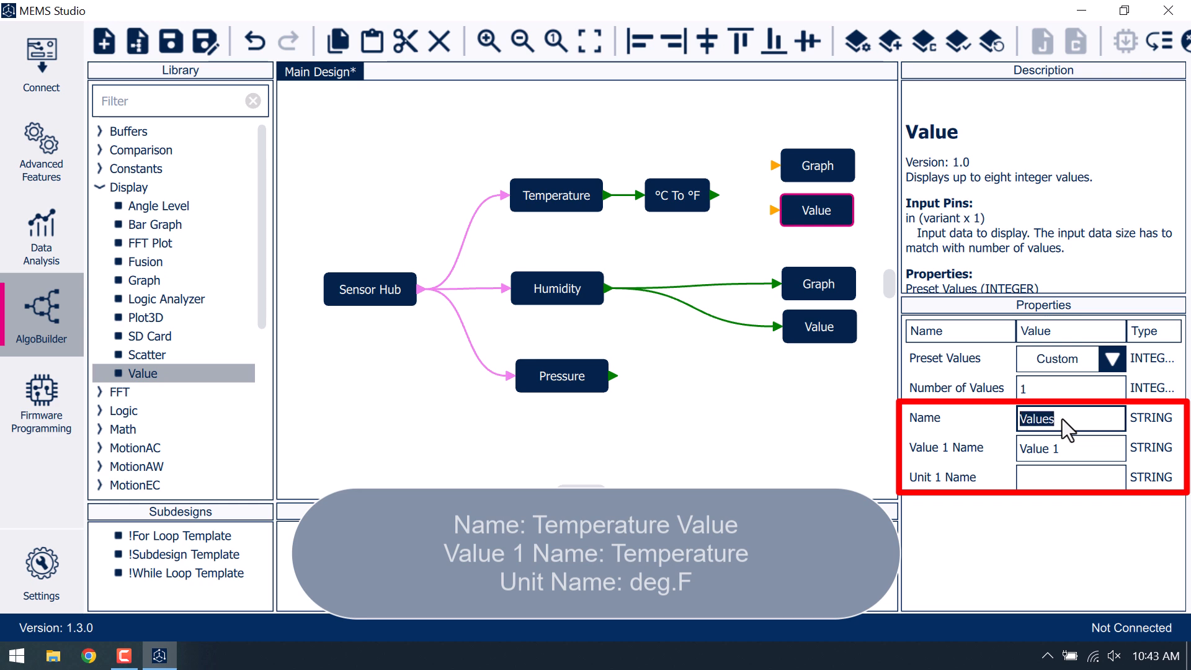
pyautogui.write('Temperature Value')
pyautogui.click(1066, 443)
pyautogui.tripleClick(1066, 444)
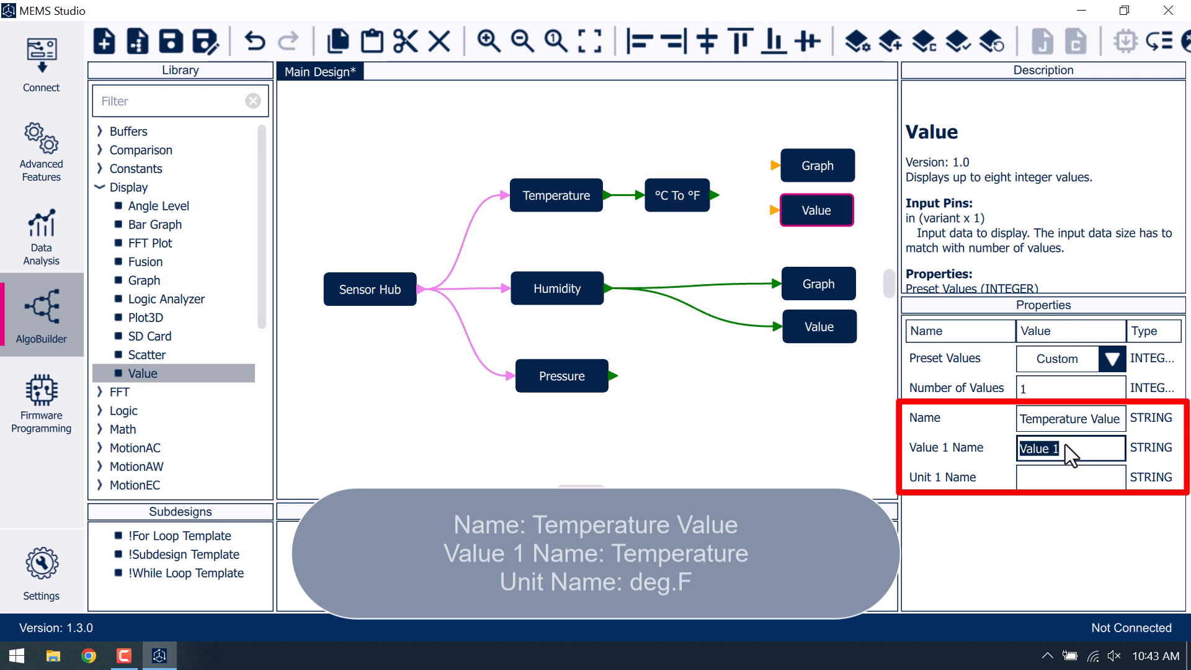
pyautogui.write('Temperature')
pyautogui.click(1054, 478)
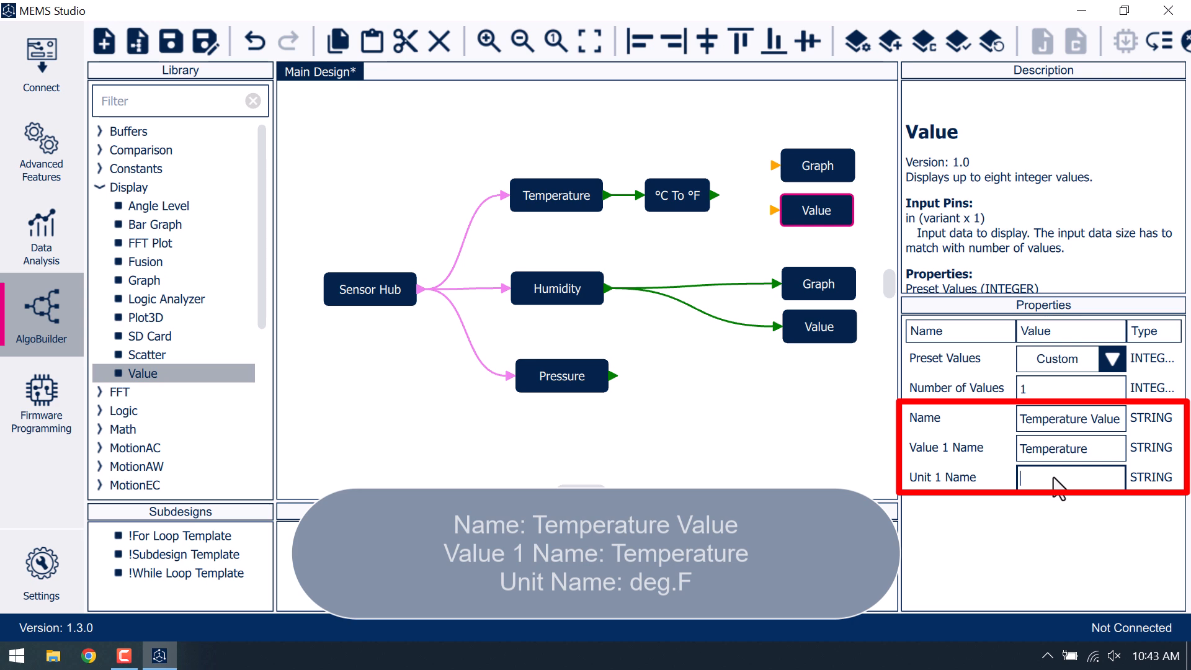
pyautogui.write('deg.F')
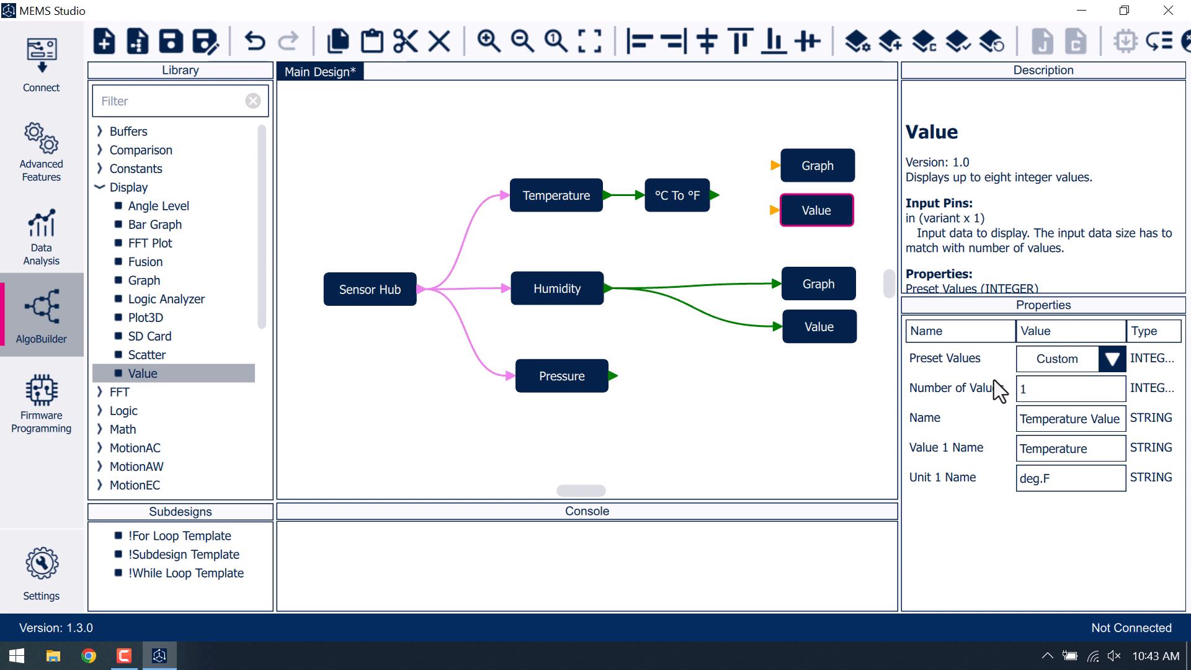
# Step: Connect the °C To °F block's output to the inputs of the temperature Graph and Value blocks
pyautogui.moveTo(713, 196); pyautogui.dragTo(776, 166)
pyautogui.moveTo(714, 196); pyautogui.dragTo(773, 210)
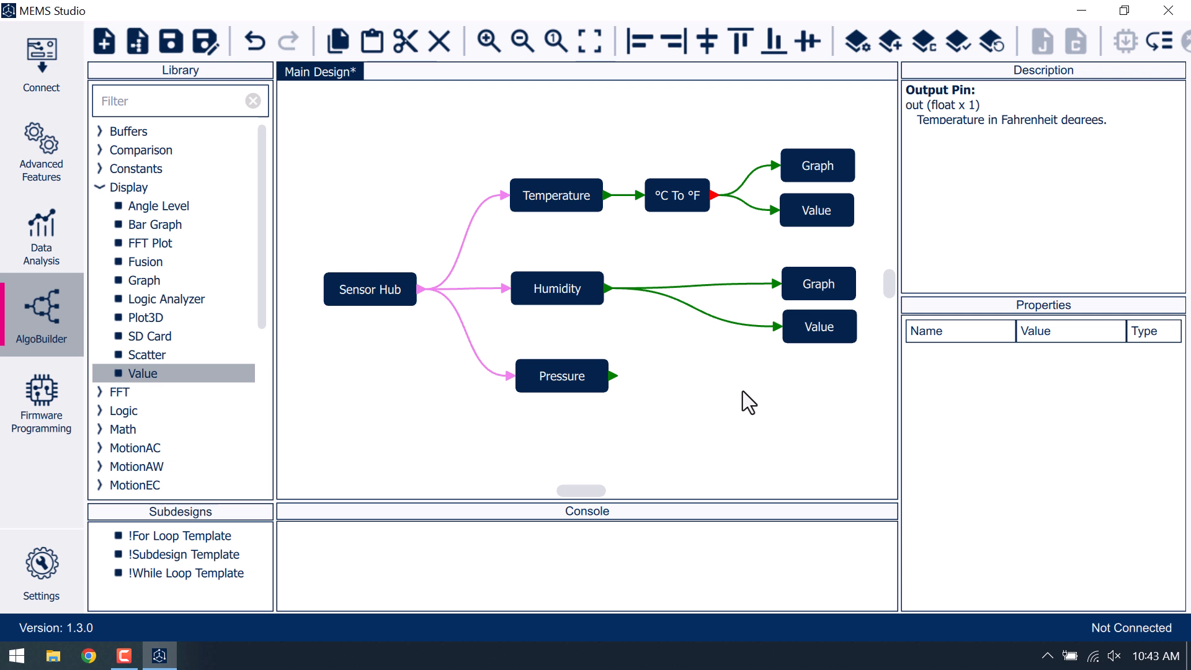
# Step: Add a Multiply (*) block from the Math library to the design, beside the Pressure block
pyautogui.click(584, 375)
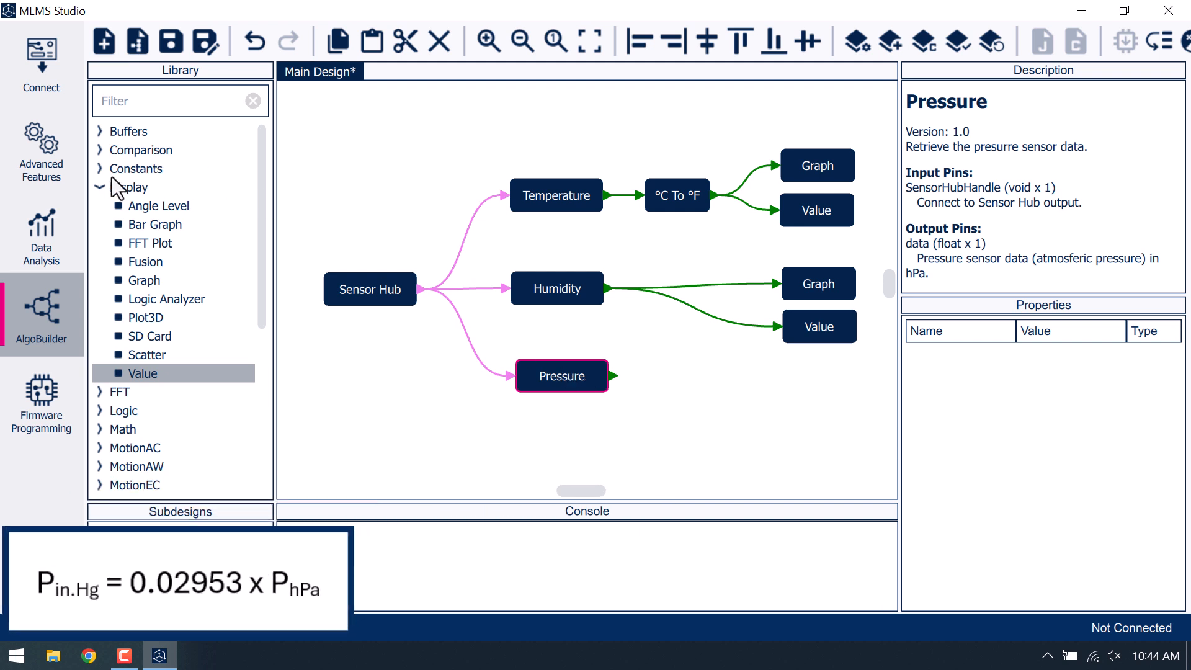
pyautogui.click(101, 187)
pyautogui.moveTo(262, 211); pyautogui.dragTo(260, 322)
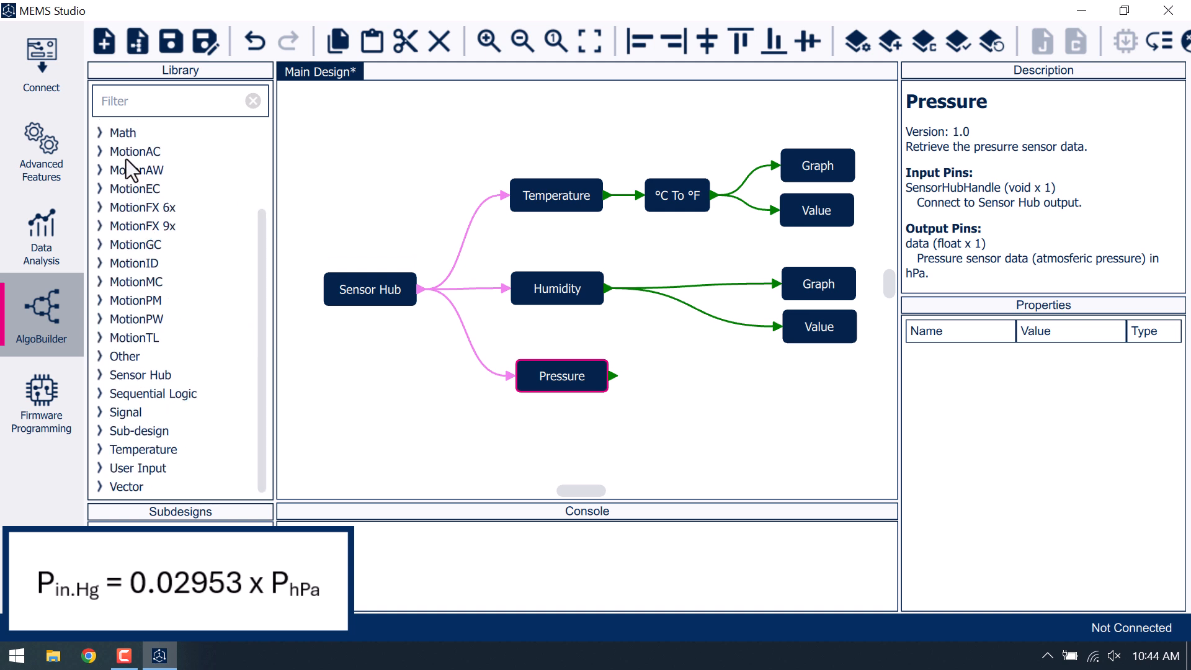
pyautogui.click(99, 133)
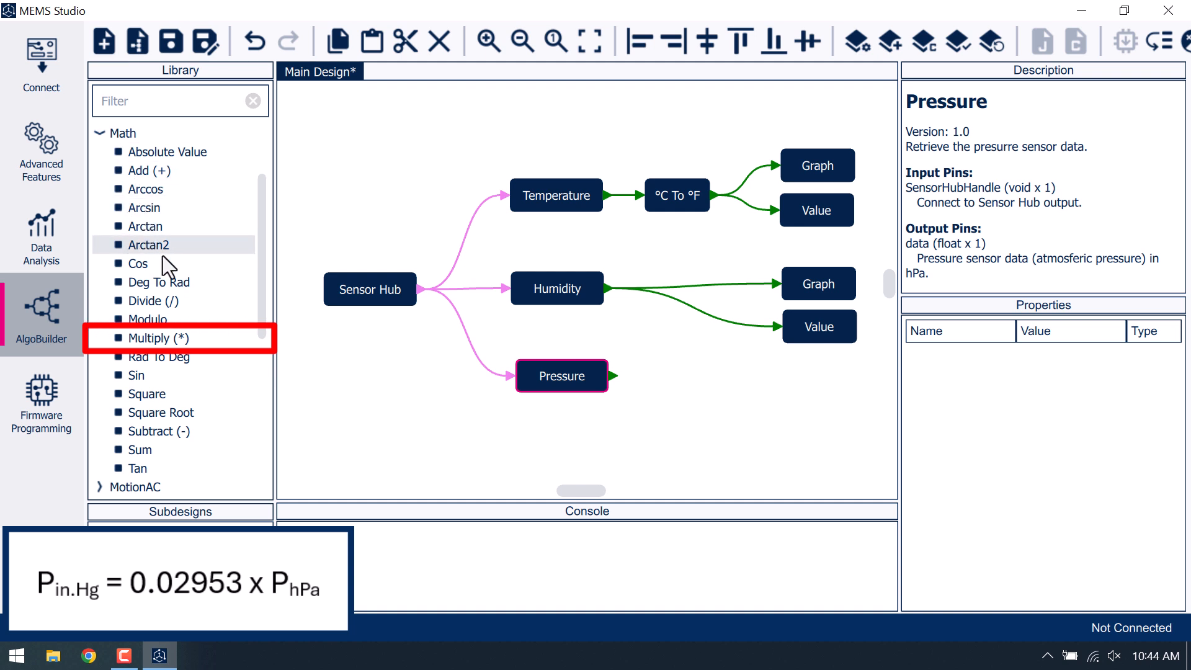
pyautogui.moveTo(148, 338)
pyautogui.mouseDown()
pyautogui.moveTo(554, 431)
pyautogui.moveTo(712, 393)
pyautogui.moveTo(676, 396)
pyautogui.mouseUp()
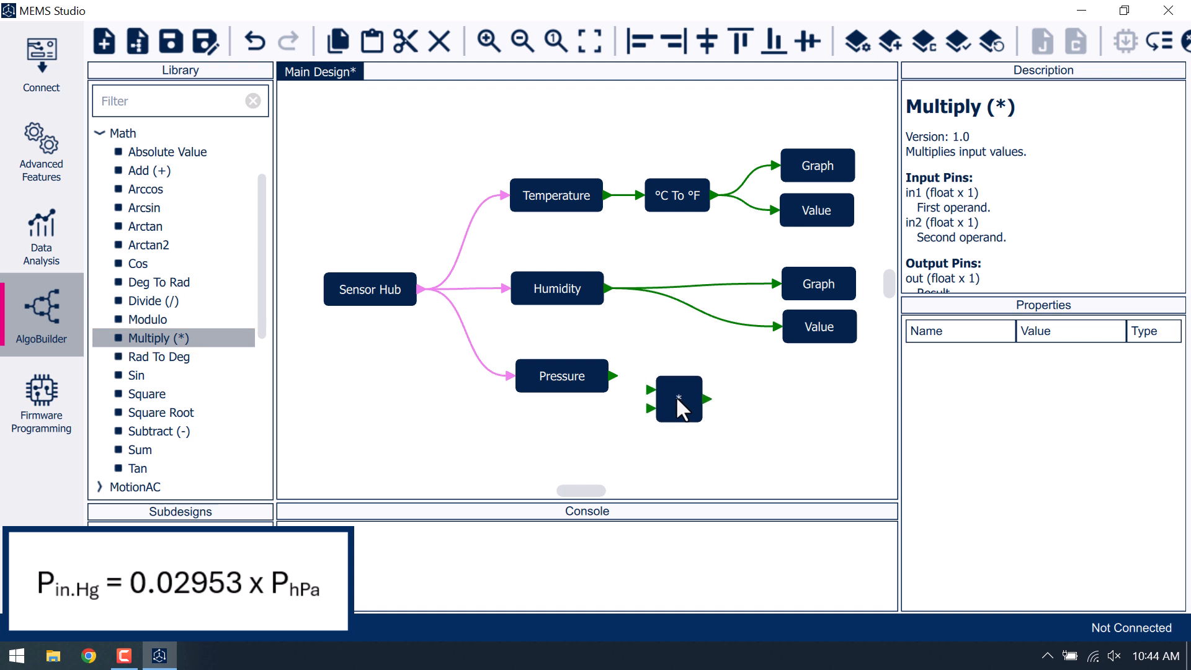
pyautogui.click(675, 396)
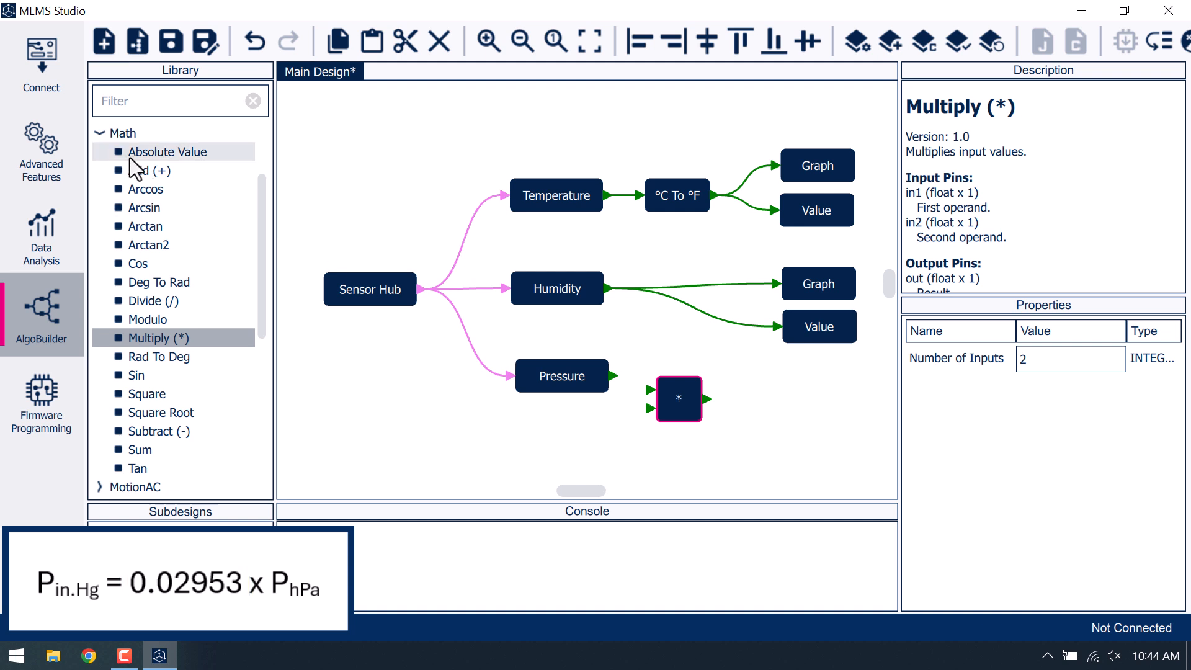
# Step: Add a Constant Float block below the Pressure block and set its value to 0.02953
pyautogui.click(100, 134)
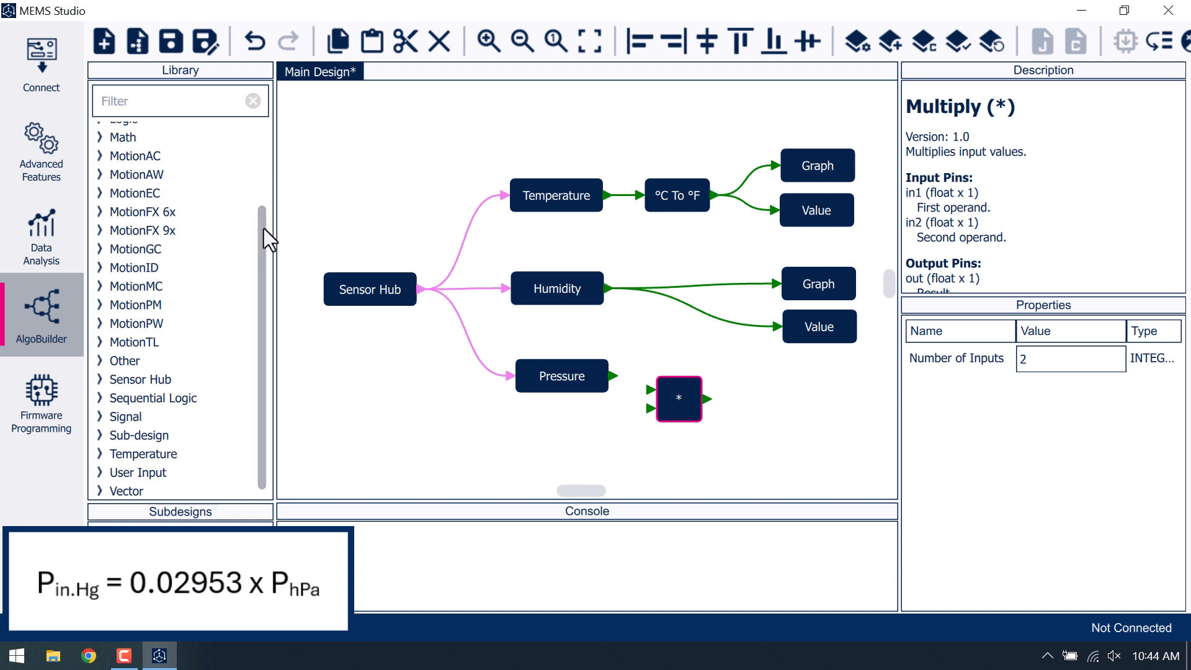
pyautogui.moveTo(266, 244); pyautogui.dragTo(273, 159)
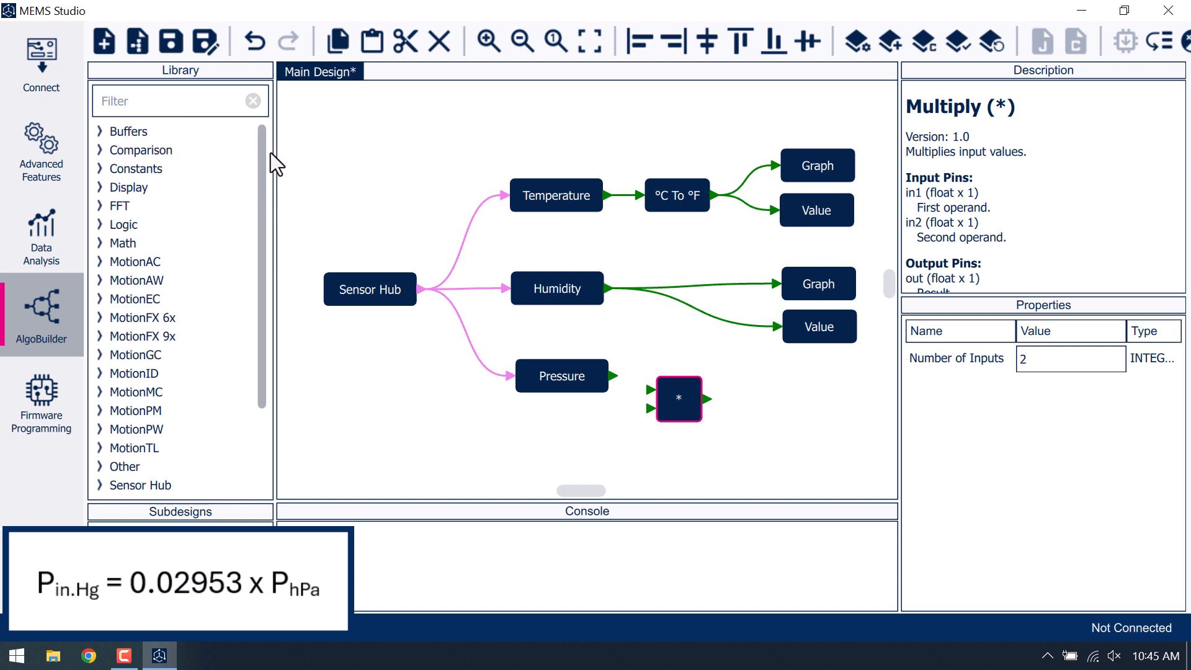
pyautogui.click(98, 169)
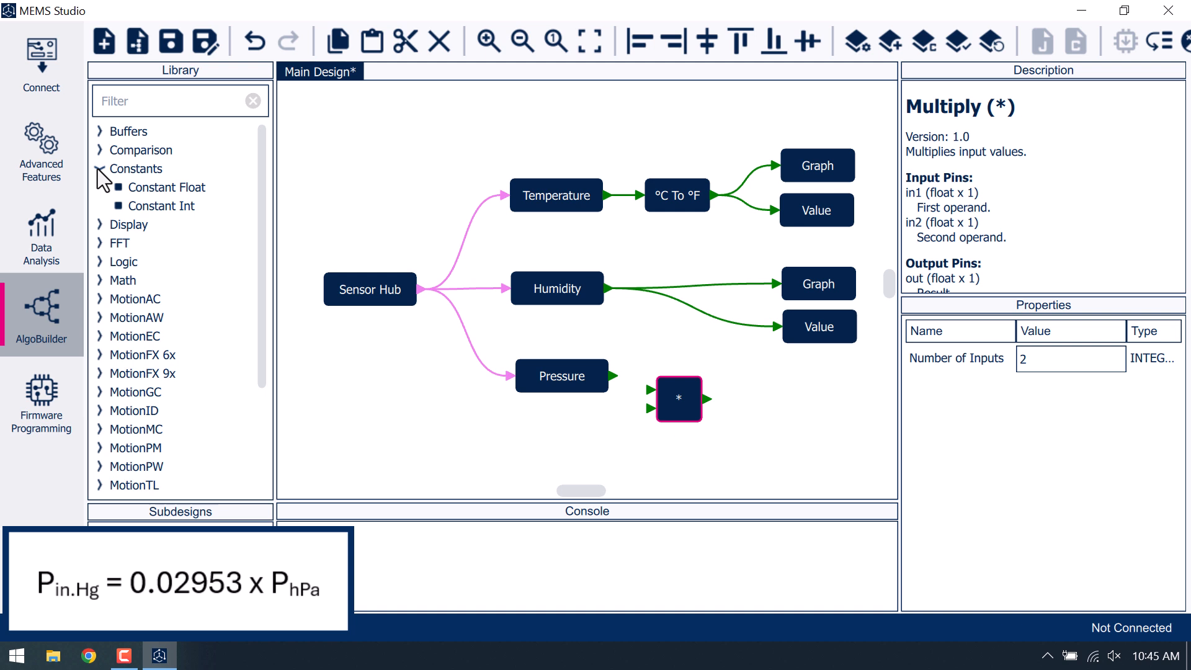
pyautogui.moveTo(176, 189); pyautogui.dragTo(572, 433)
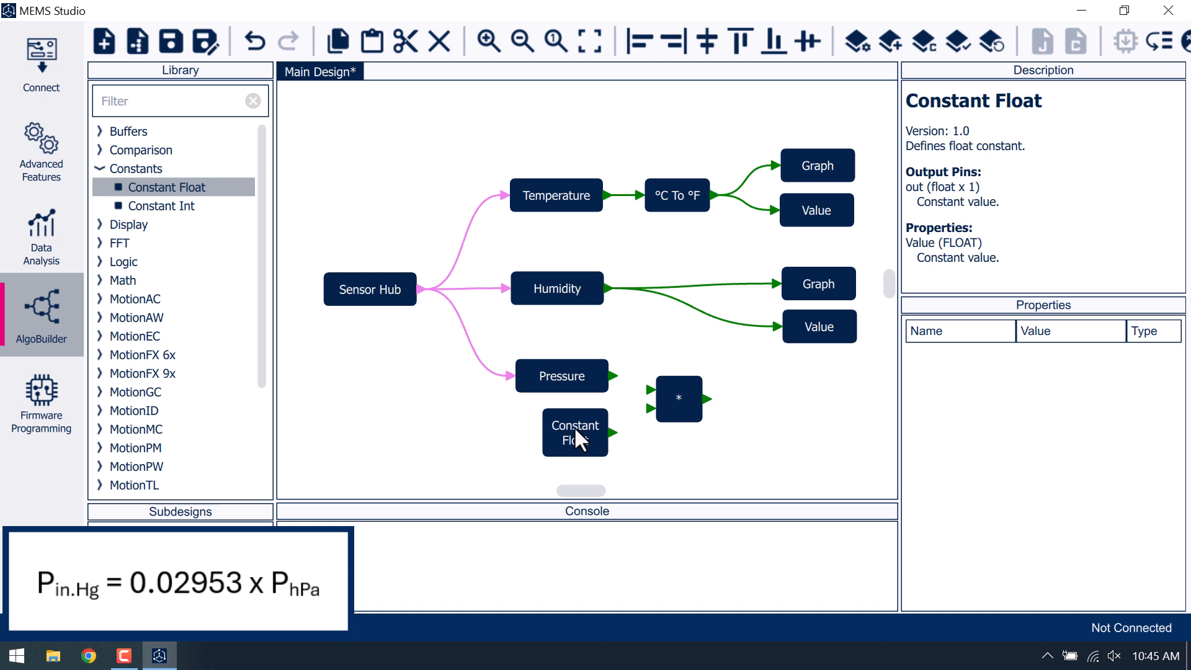
pyautogui.click(575, 430)
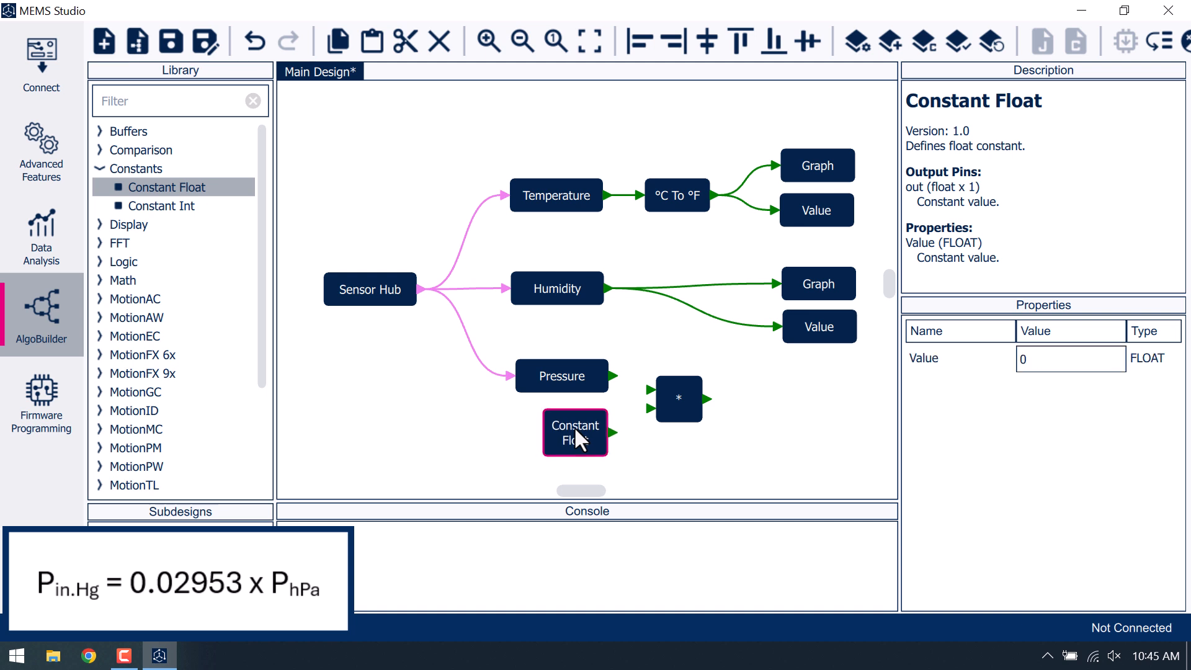
pyautogui.click(1033, 361)
pyautogui.press('Return')
# Step: Connect the Pressure output to the Multiply block's first input and the Constant Float output to its second input
pyautogui.moveTo(609, 376); pyautogui.dragTo(650, 397)
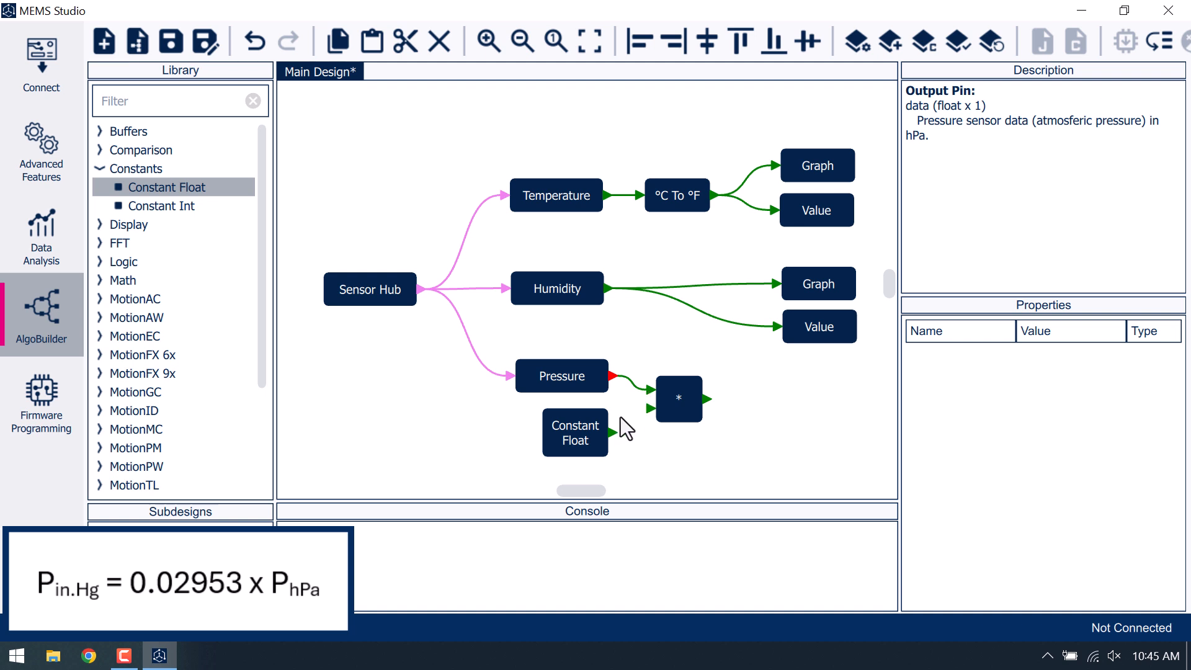
pyautogui.moveTo(611, 432); pyautogui.dragTo(650, 409)
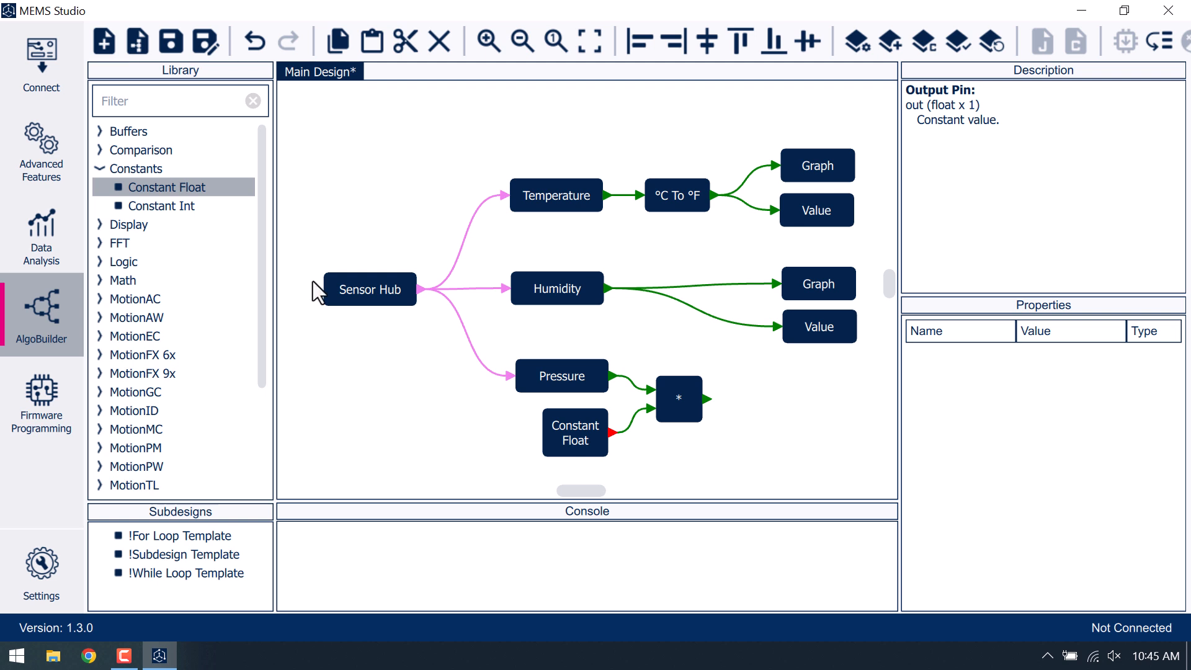
# Step: Add a Graph block and a Value block from the Display library beside the Multiply block
pyautogui.click(100, 168)
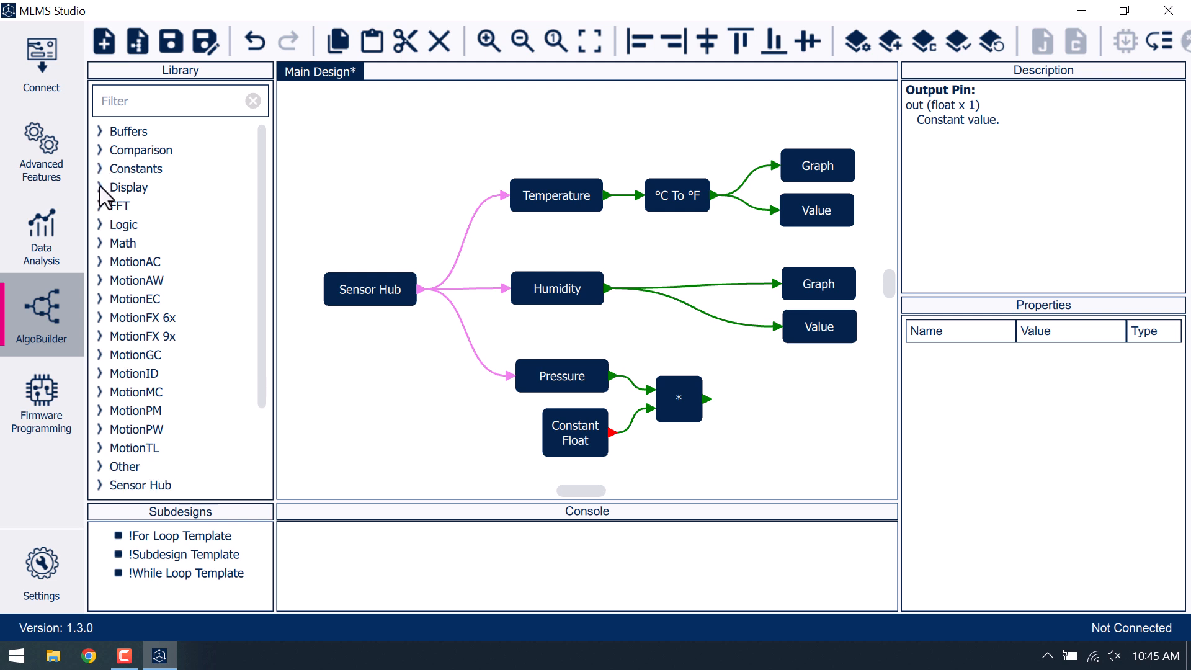
pyautogui.click(100, 188)
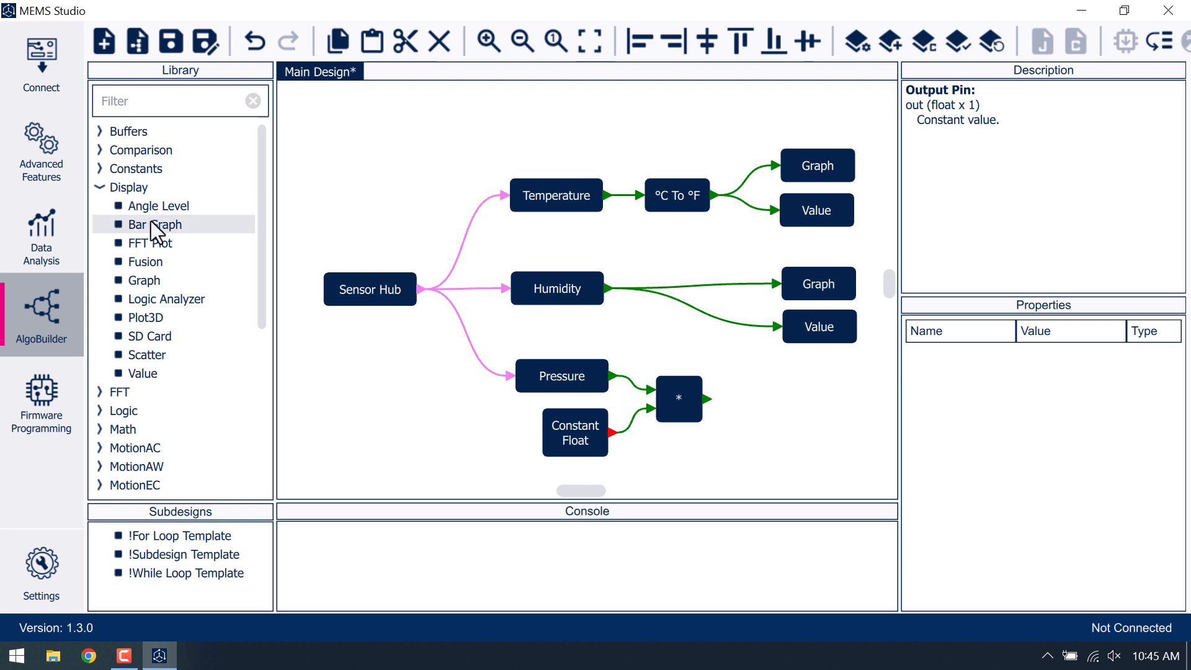
pyautogui.moveTo(166, 282); pyautogui.dragTo(822, 386)
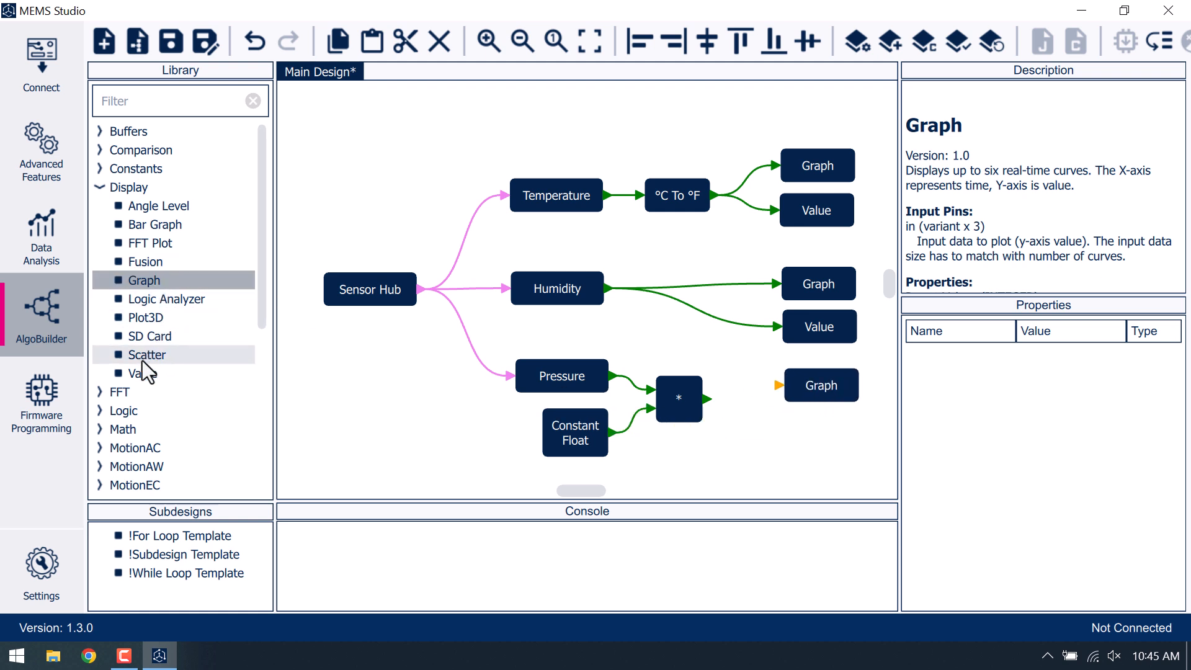
pyautogui.moveTo(140, 374)
pyautogui.mouseDown()
pyautogui.moveTo(252, 400)
pyautogui.moveTo(781, 449)
pyautogui.moveTo(822, 433)
pyautogui.mouseUp()
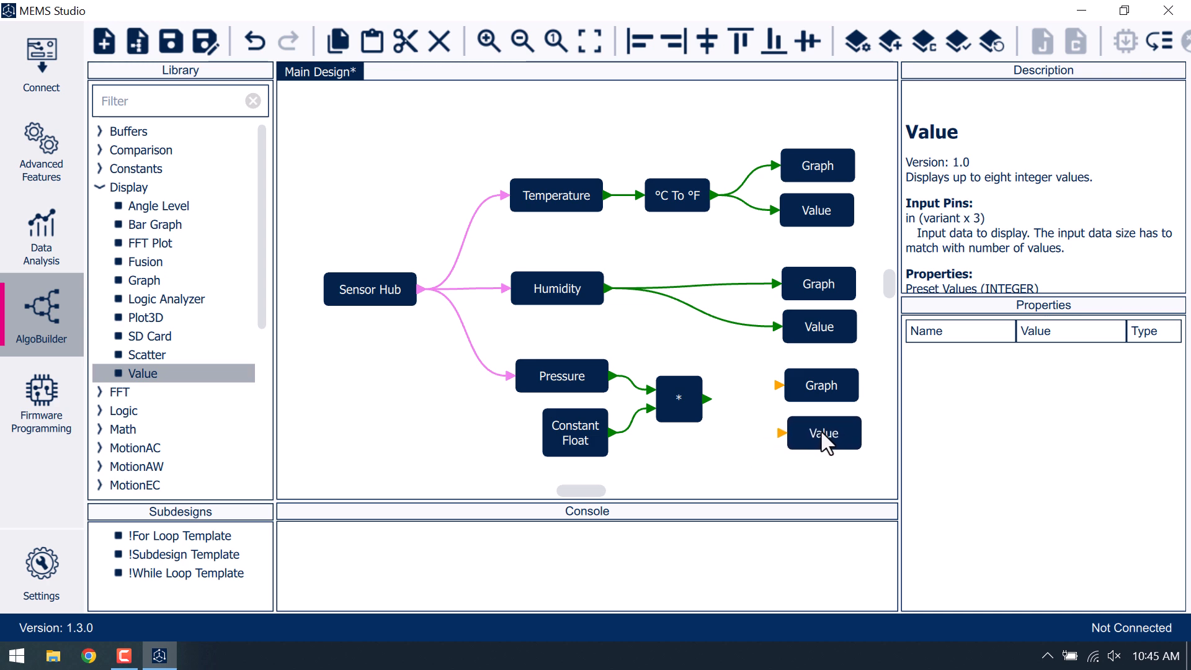
# Step: Set the new Graph block to 1 curve, named Atmospheric Pressure Graph, with waveform 1 named Atmospheric Pressure and in.Hg as the unit name
pyautogui.click(815, 394)
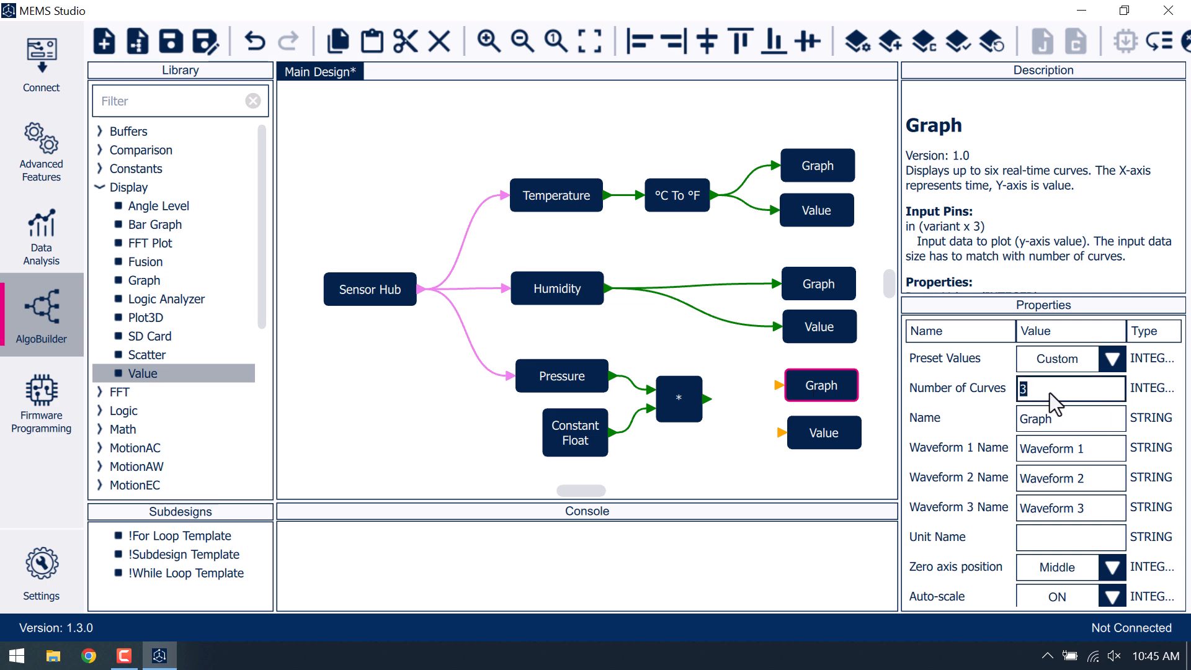
pyautogui.press('Return')
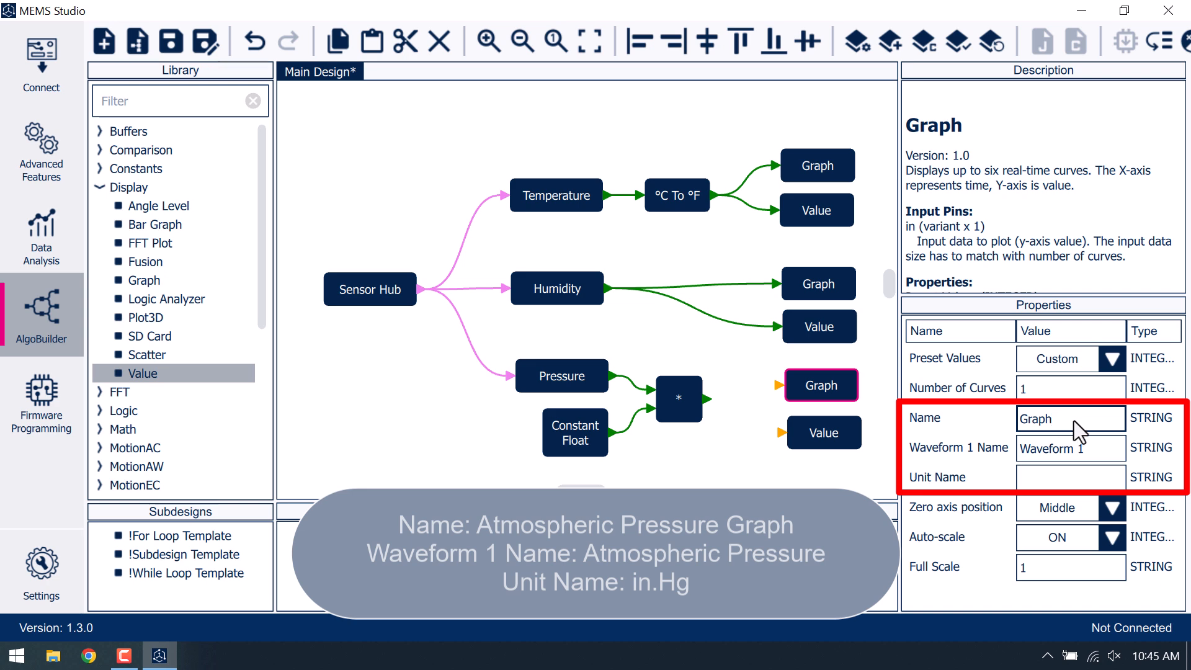
pyautogui.write('Atm')
pyautogui.write('ospheric ')
pyautogui.write('Pressur')
pyautogui.write('e')
pyautogui.click(1098, 451)
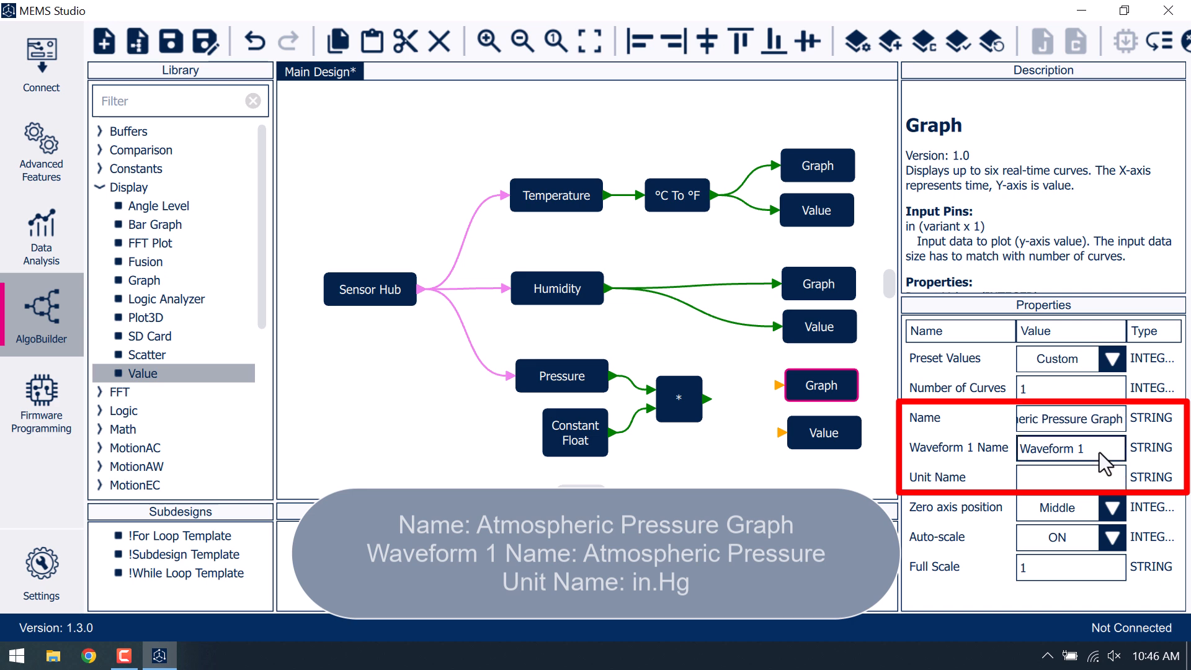
pyautogui.hotkey('ctrl', 'a')
pyautogui.write('Atmospheric Pressure')
pyautogui.click(1075, 475)
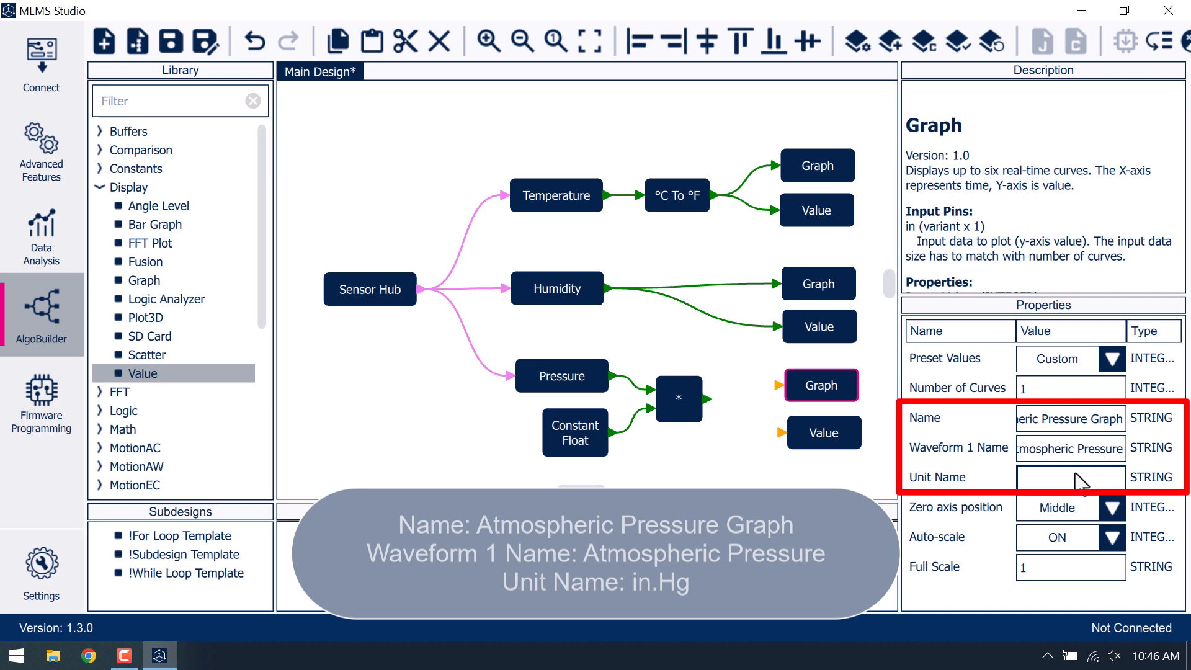
pyautogui.write('in.Hg')
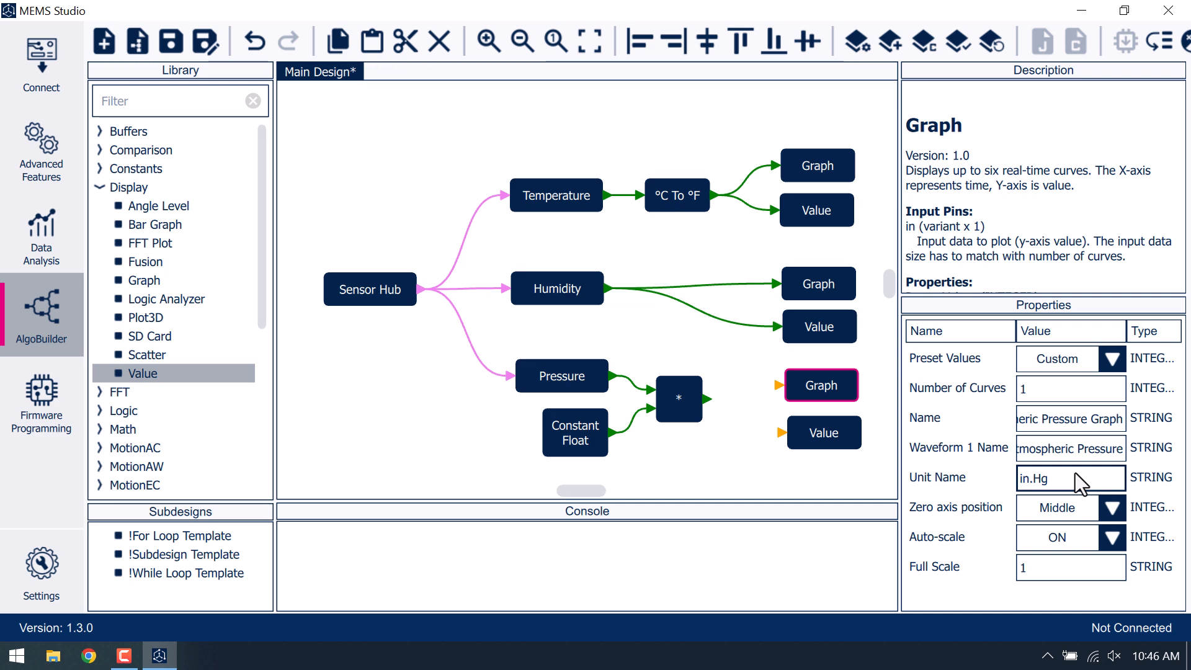
# Step: Set the number of values to 1 for the Value block beside the Multiply block
pyautogui.click(823, 435)
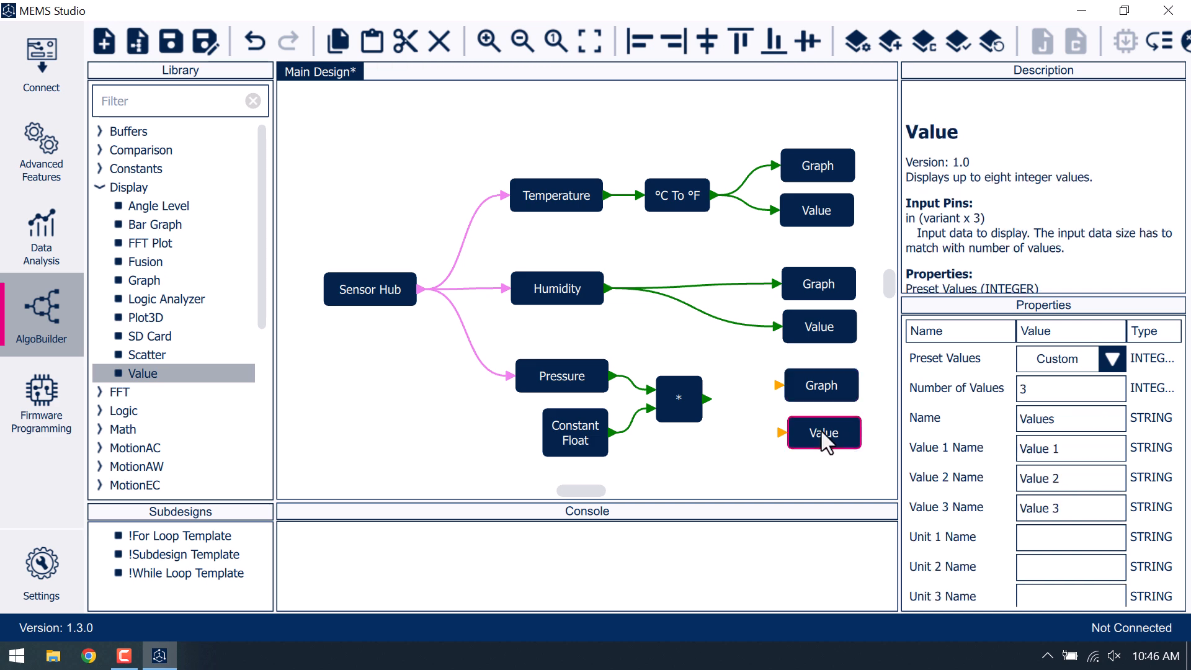
pyautogui.click(1031, 390)
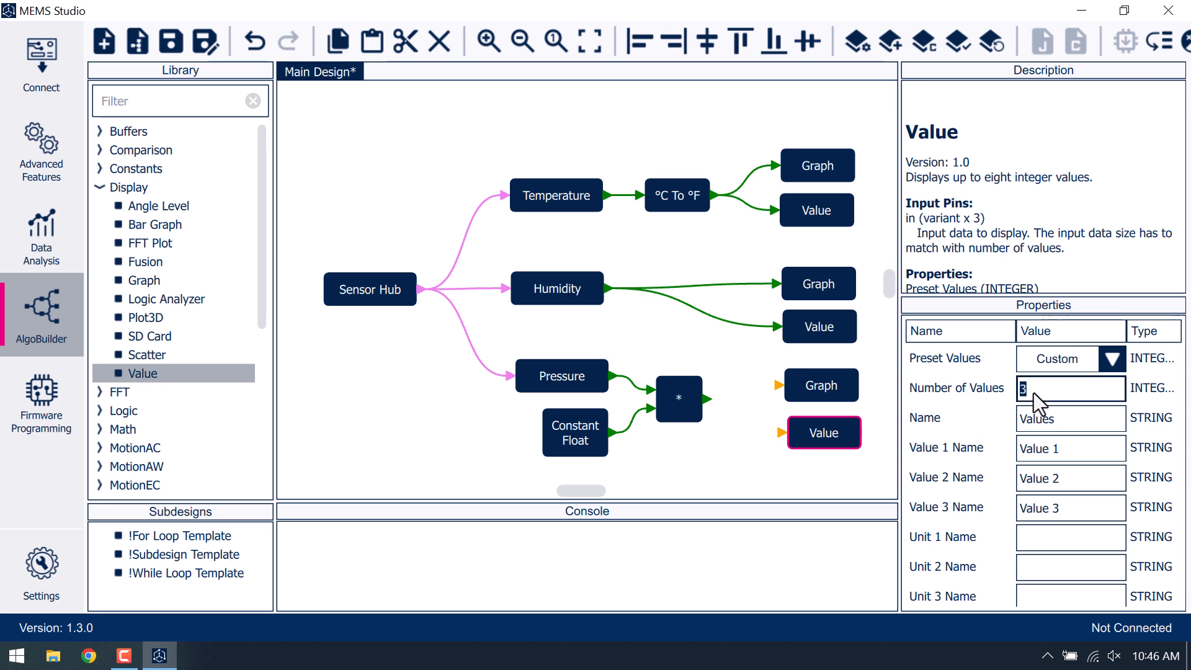
pyautogui.write('1')
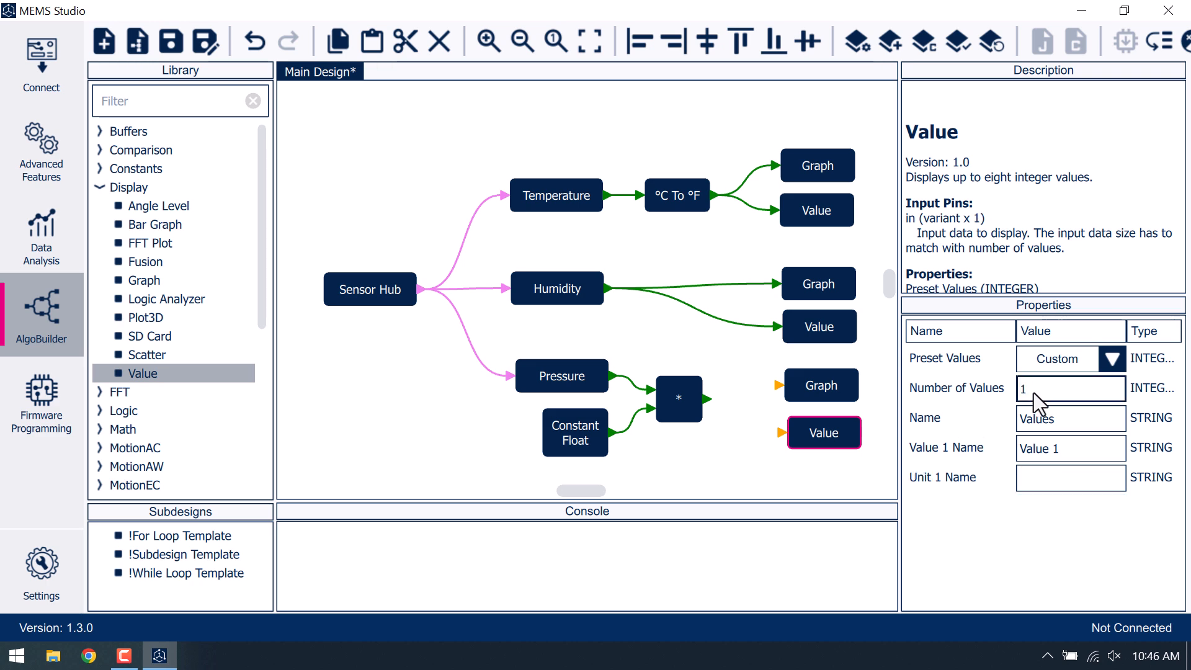
# Step: Name the Value block Atmospheric Pressure Value, with value 1 named Atmospheric Pressure and in.Hg as the unit 1 name
pyautogui.click(1059, 415)
pyautogui.doubleClick(1060, 416)
pyautogui.write('At')
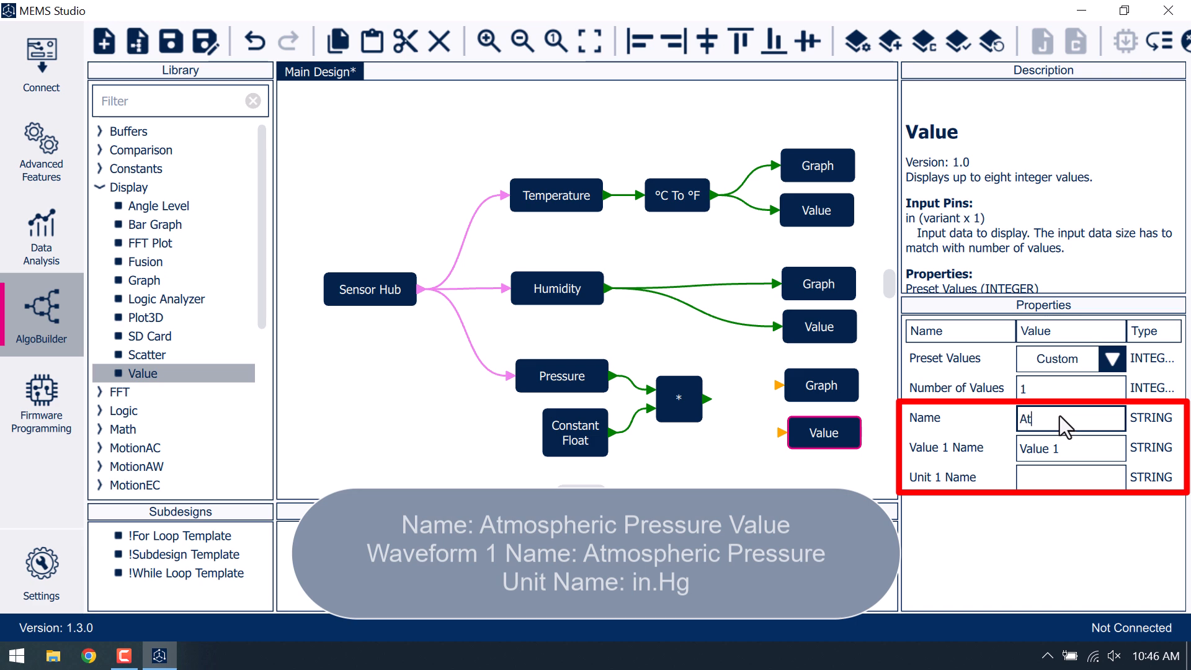
pyautogui.write('mospheric Pre')
pyautogui.write('ssure Va')
pyautogui.write('lue')
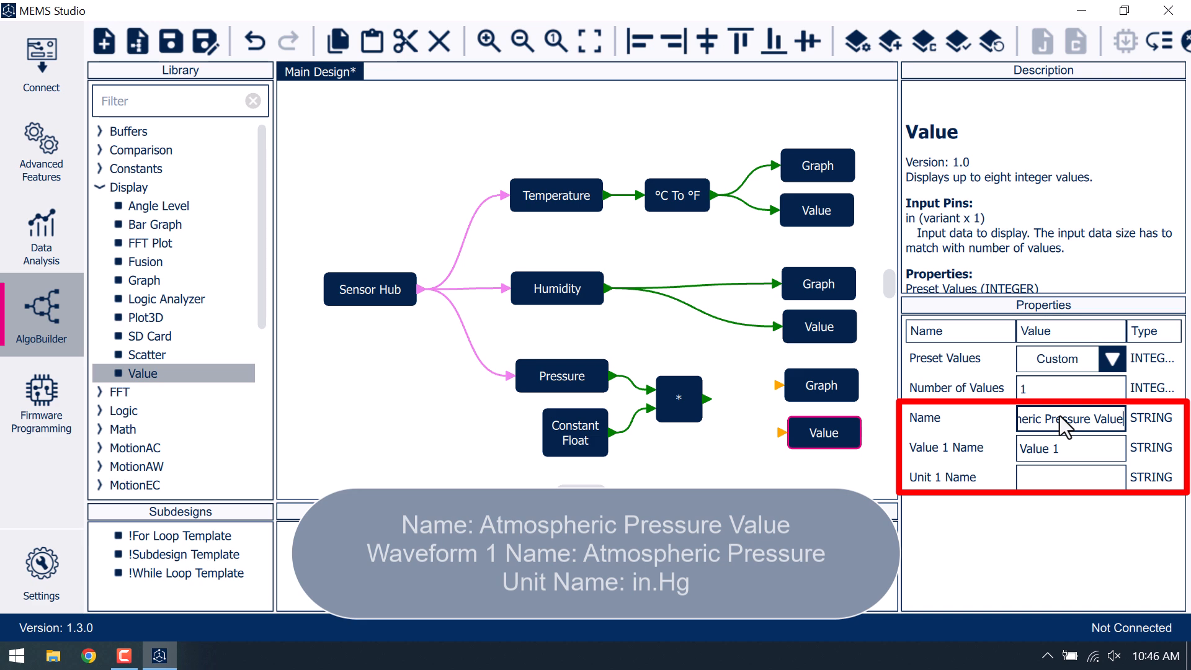
pyautogui.click(1077, 452)
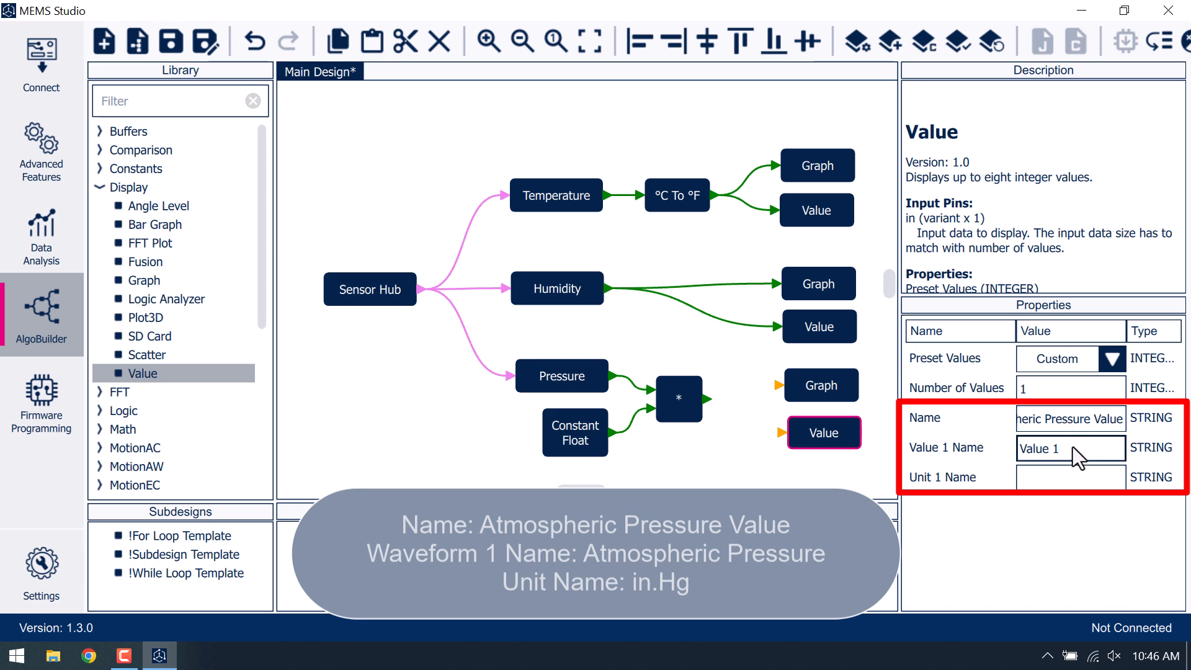
pyautogui.hotkey('ctrl', 'a')
pyautogui.write('Atmospheric Pressure')
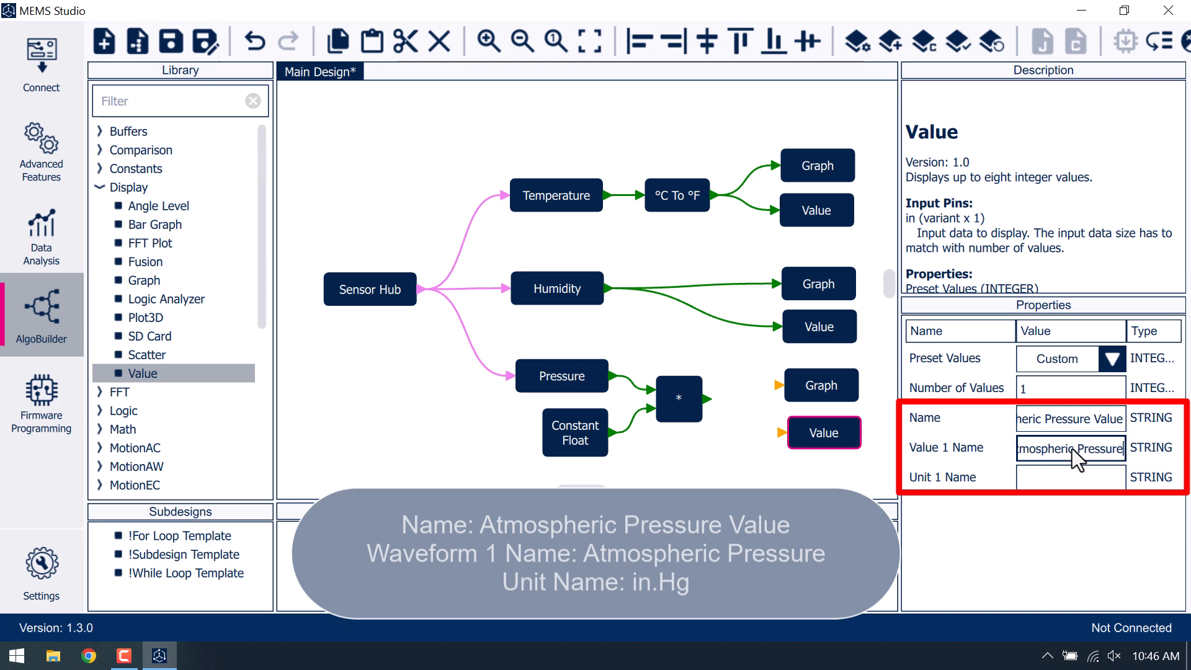
pyautogui.click(1067, 479)
pyautogui.write('in.')
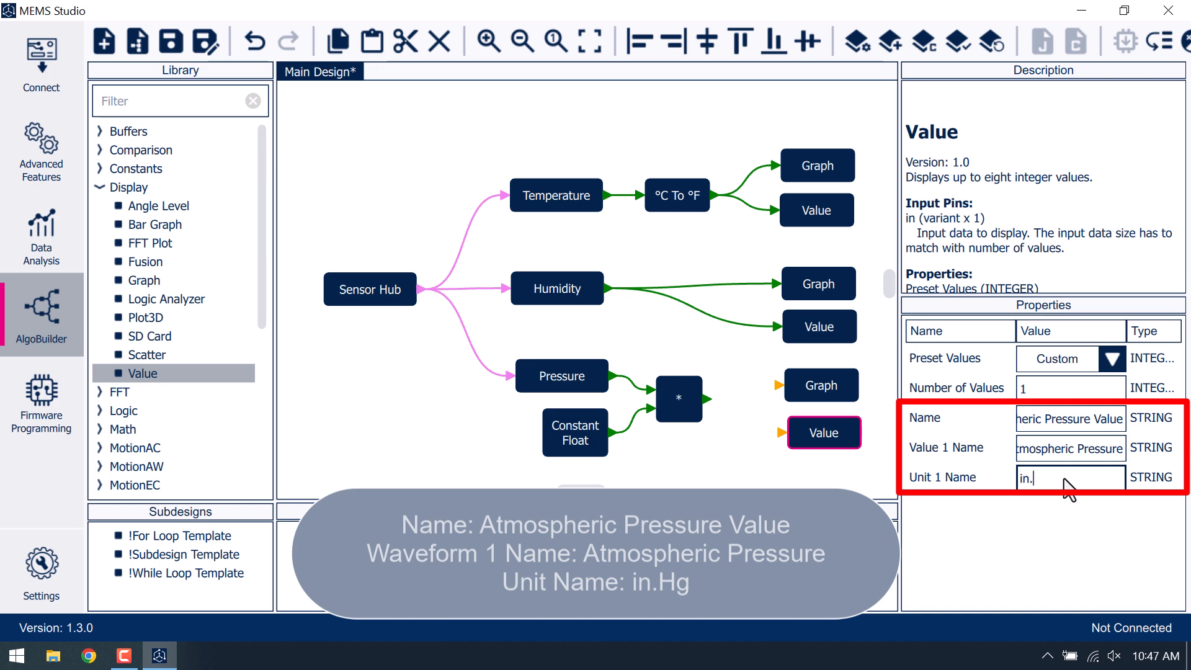
pyautogui.write('Hg')
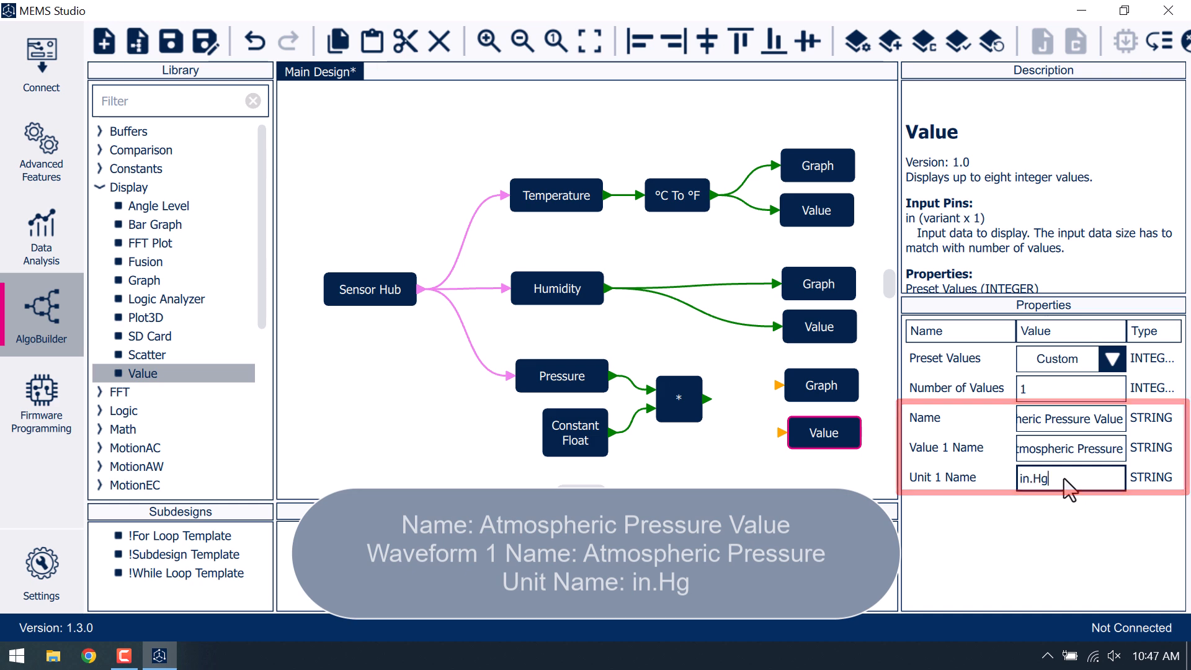
pyautogui.press('Return')
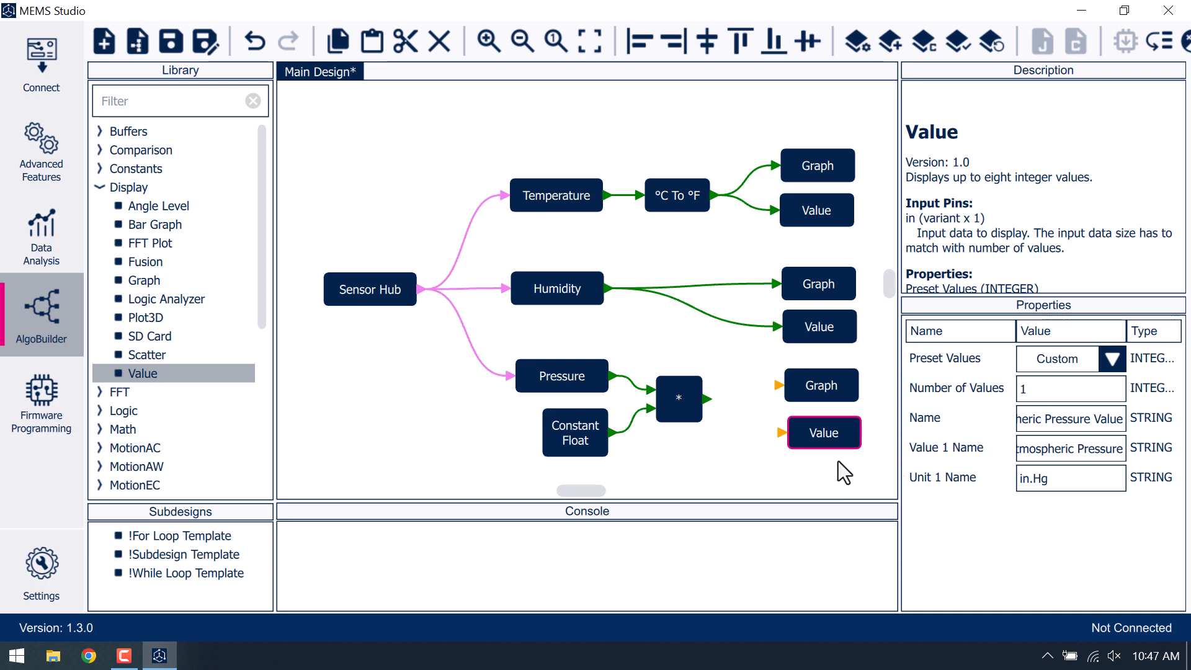
# Step: Connect the Multiply block's output to the inputs of the atmospheric pressure Graph and Value blocks
pyautogui.moveTo(706, 397); pyautogui.dragTo(779, 385)
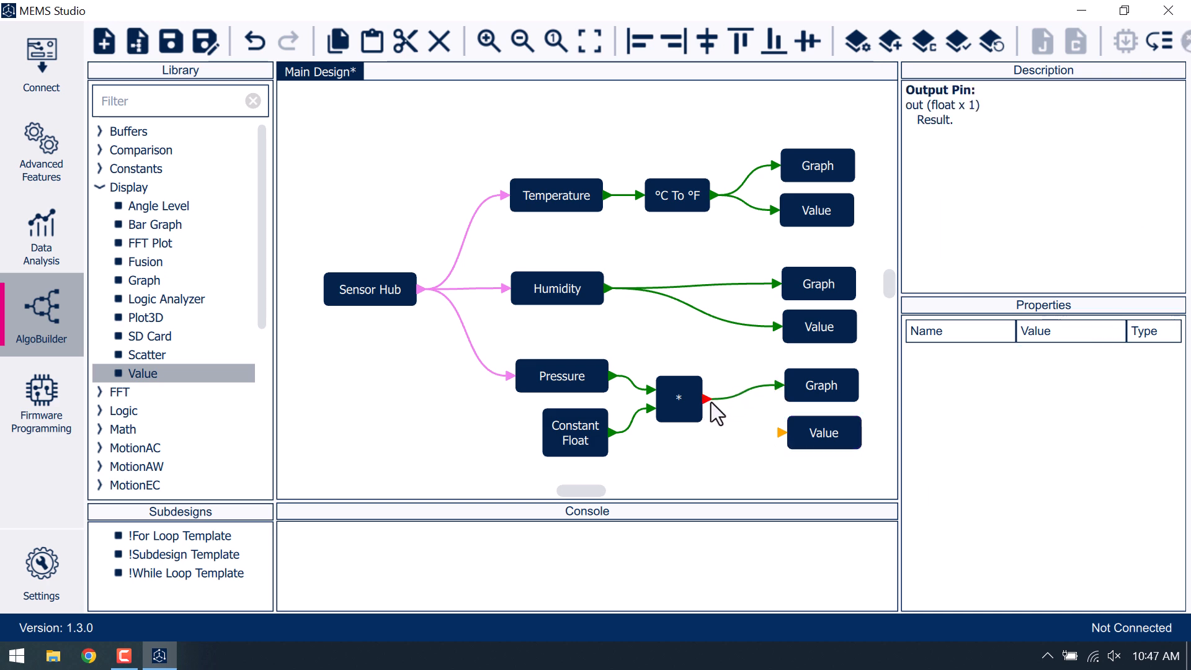
pyautogui.moveTo(708, 401); pyautogui.dragTo(780, 433)
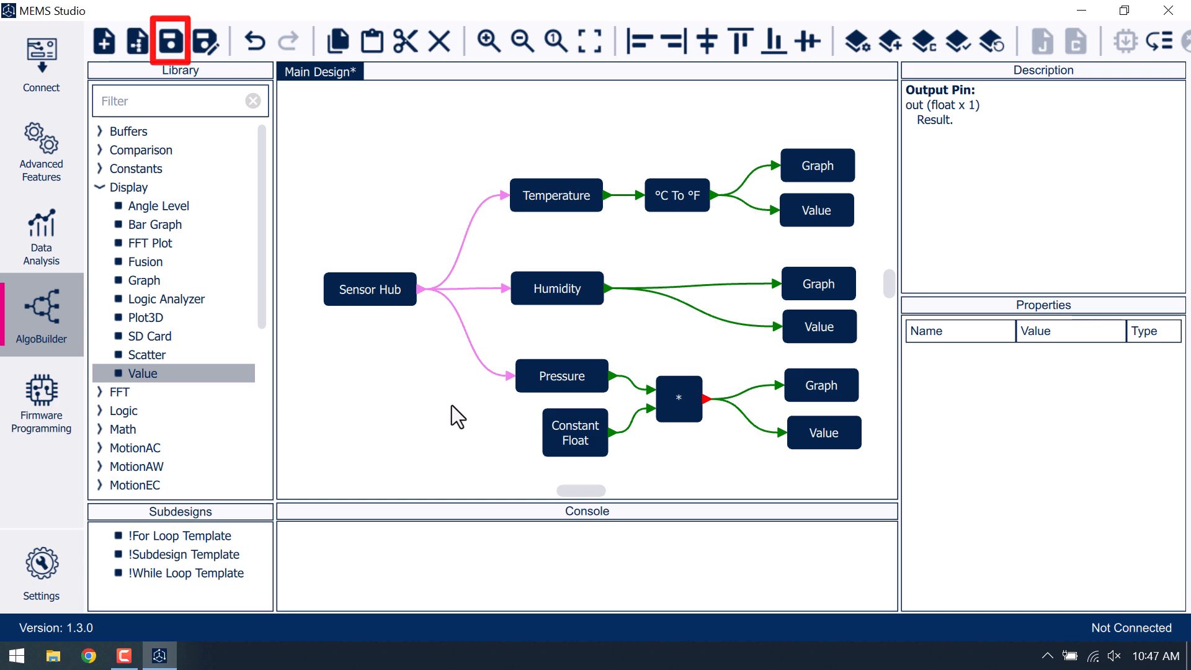
# Step: Save the design as WeatherStation in the C:\MEMS_Studio-Workshop\Module6\AlgoBuilder folder
pyautogui.click(171, 42)
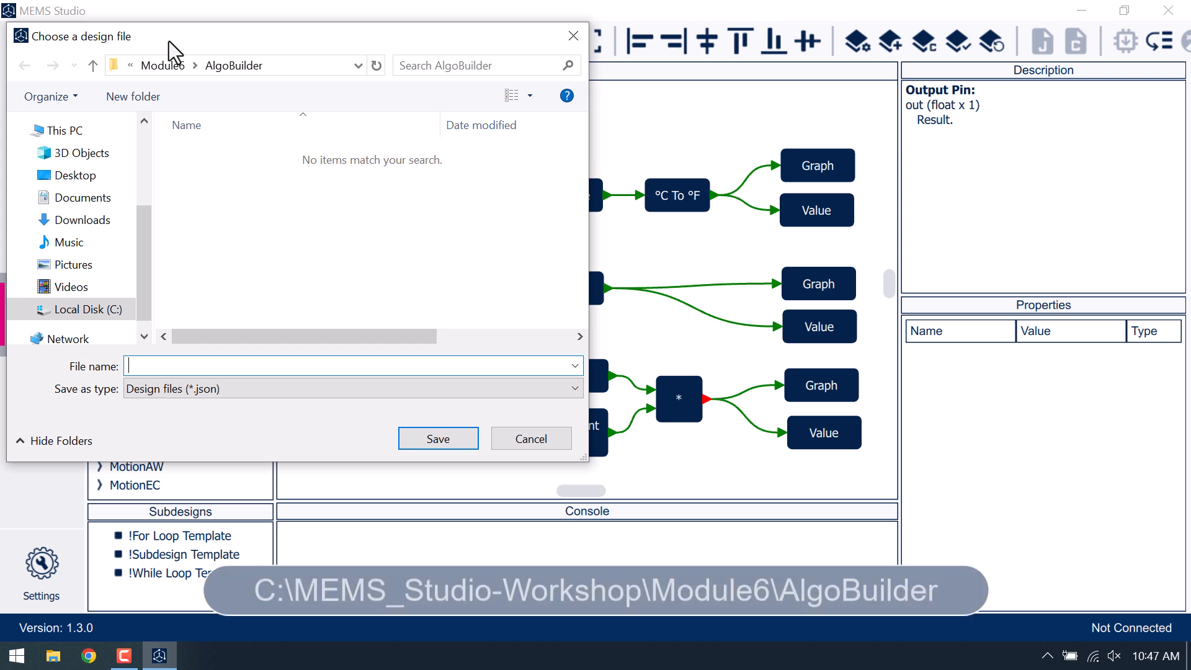
pyautogui.click(111, 303)
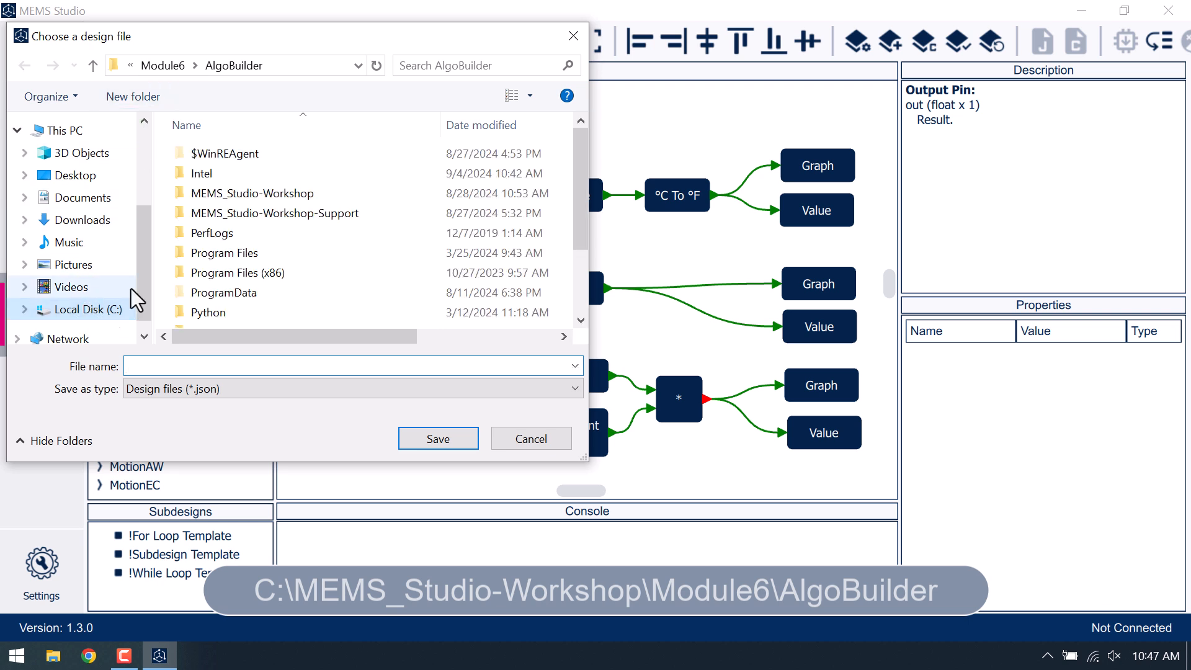
pyautogui.doubleClick(265, 194)
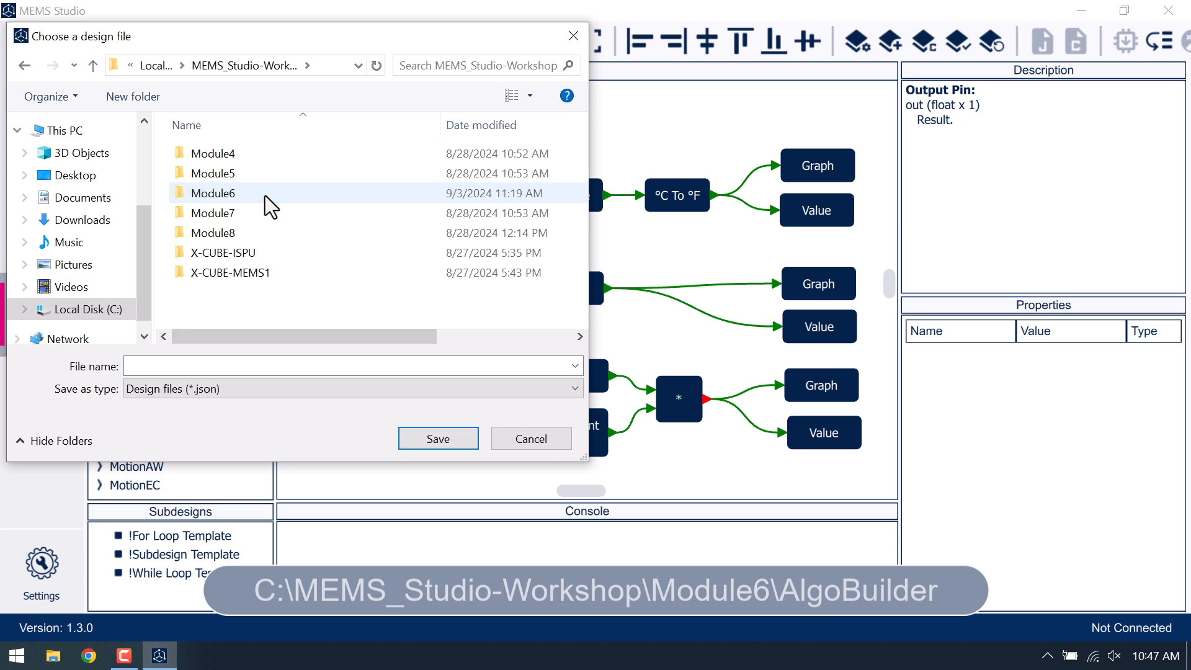
pyautogui.doubleClick(265, 195)
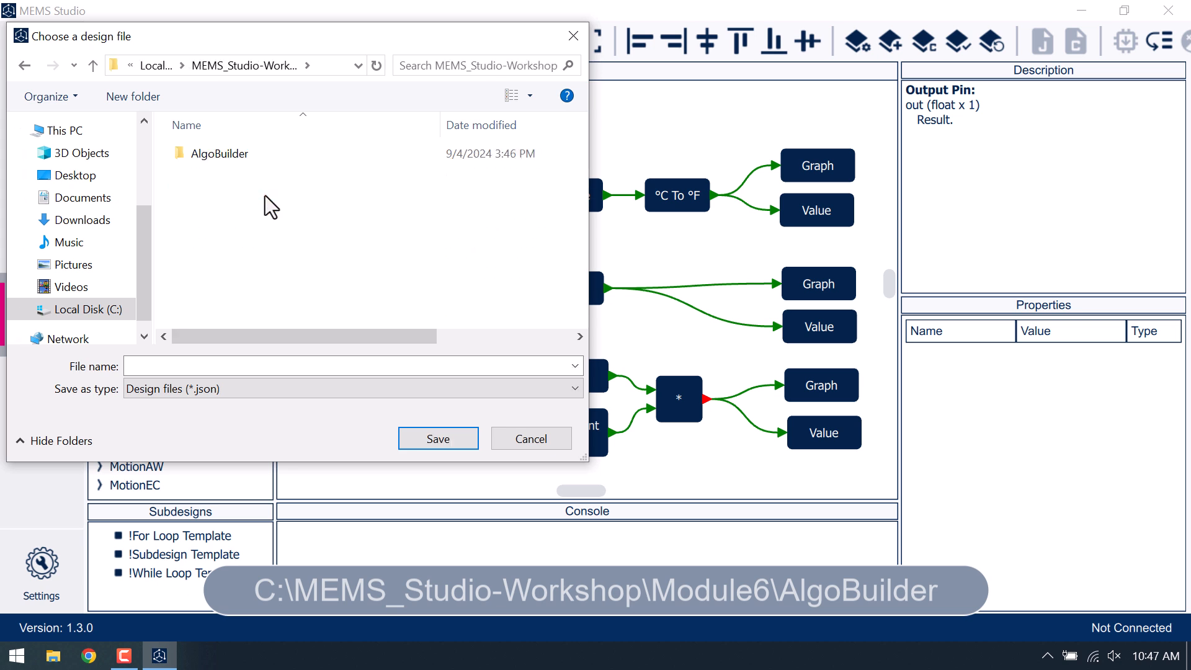
pyautogui.doubleClick(240, 160)
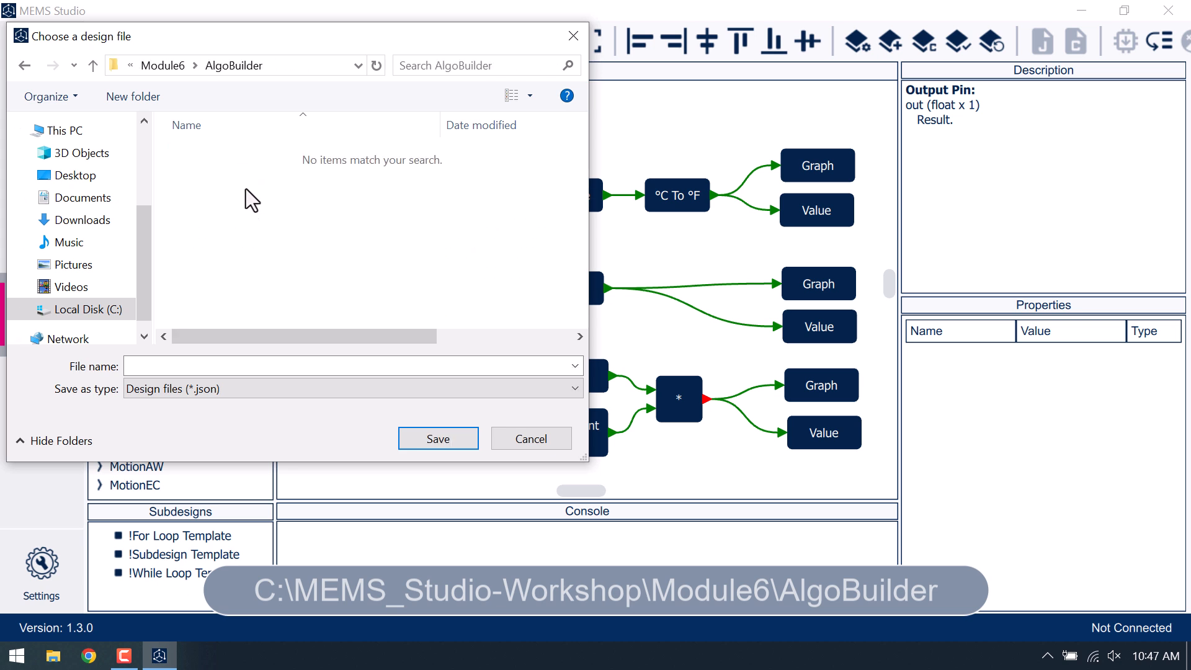
pyautogui.click(257, 367)
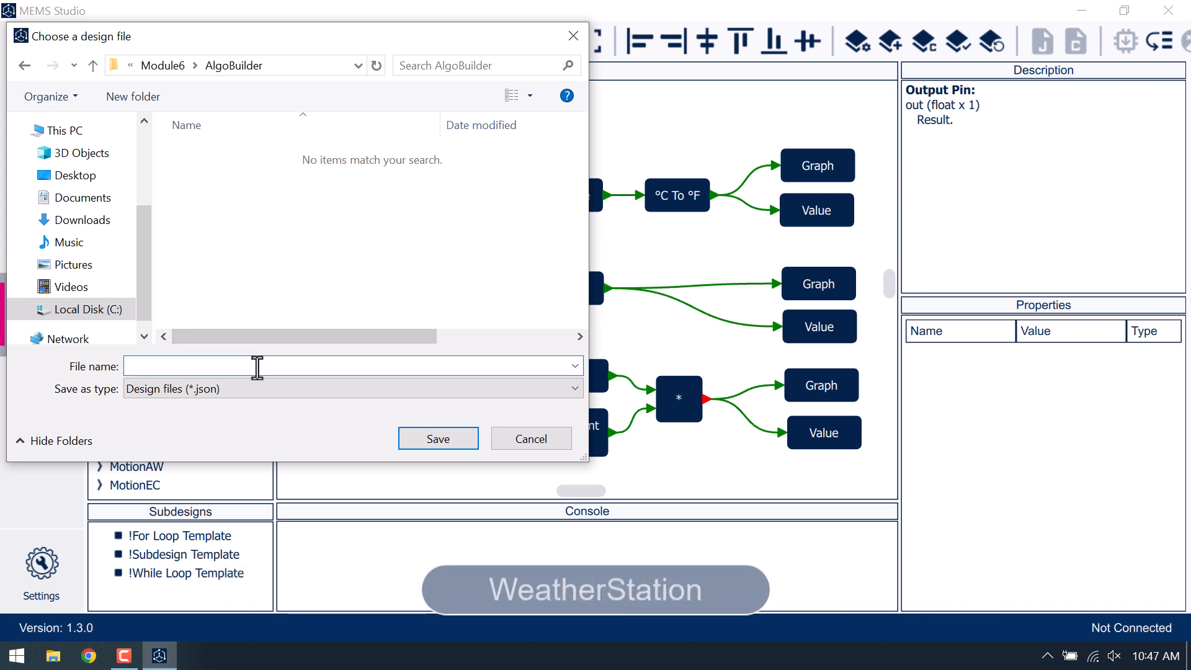
pyautogui.write('Weather')
pyautogui.write('Station')
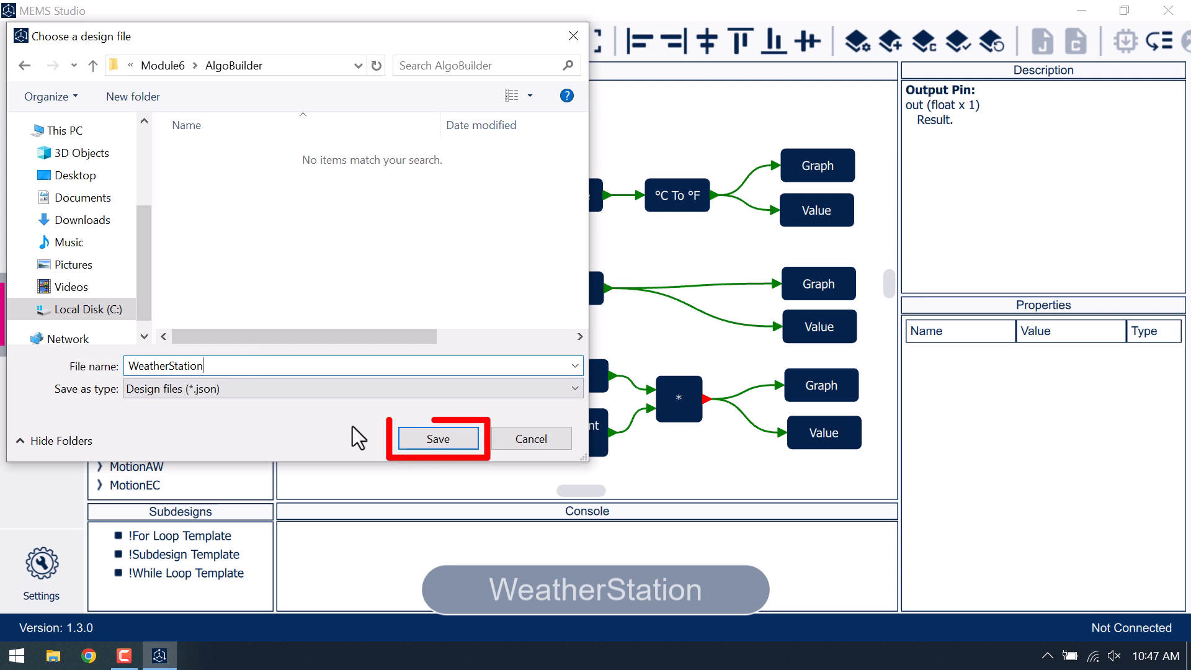
pyautogui.click(408, 441)
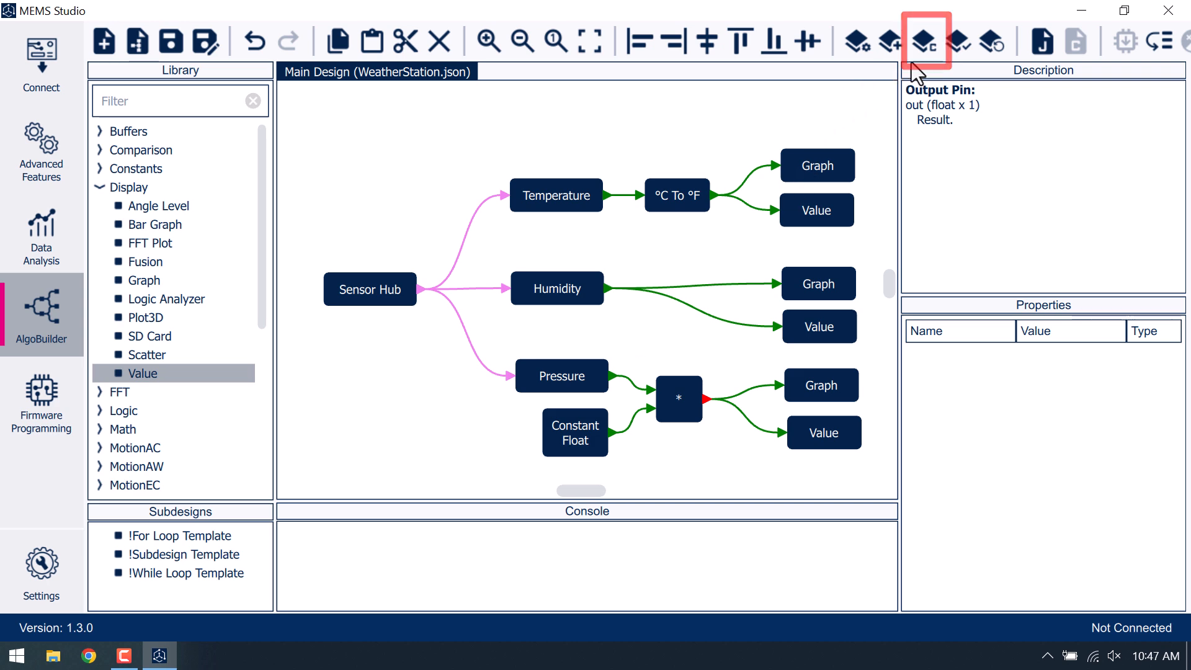
# Step: Generate the C code for the design, overwriting the project directory, and build the firmware
pyautogui.click(924, 43)
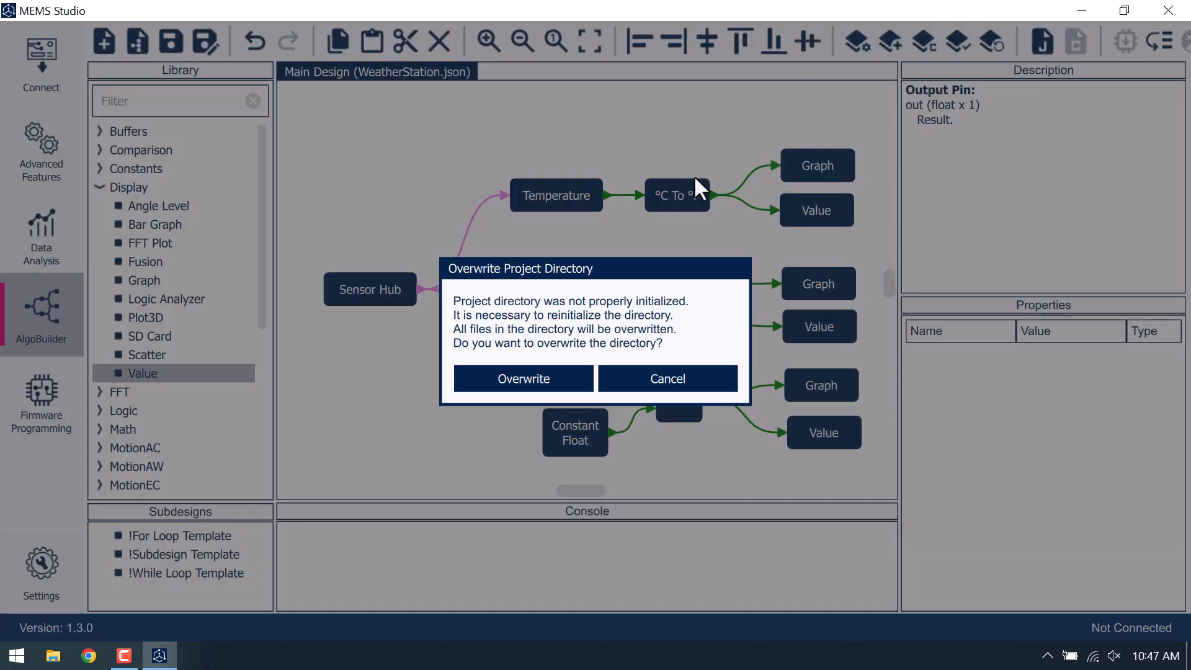
pyautogui.click(567, 377)
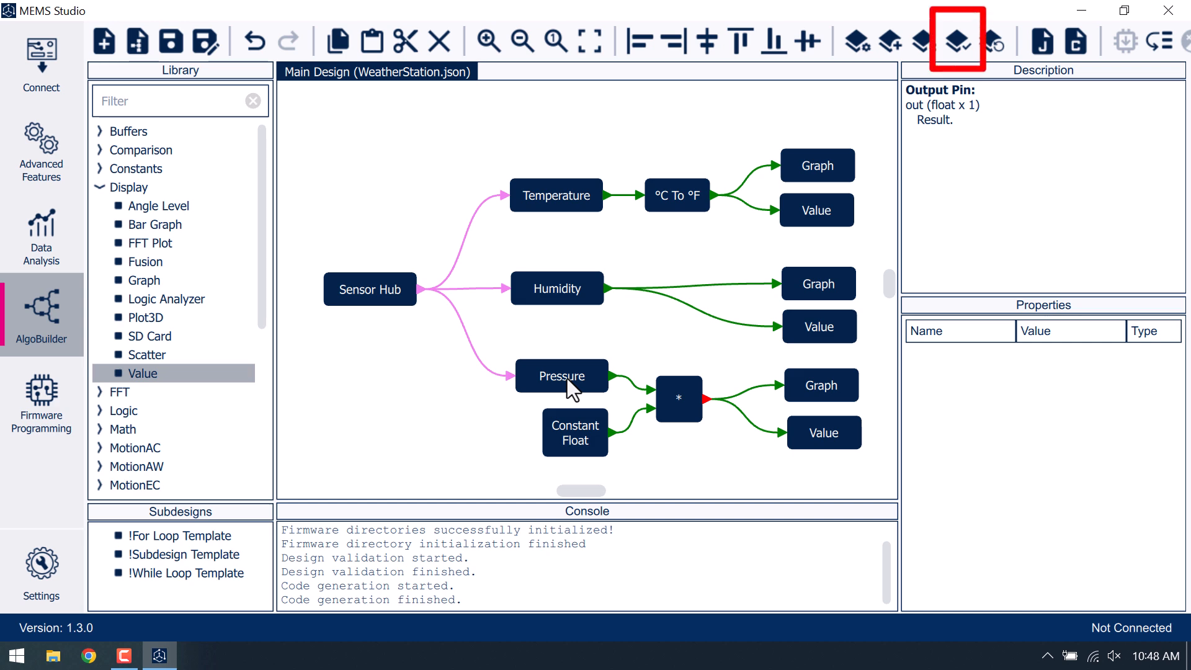
pyautogui.click(963, 45)
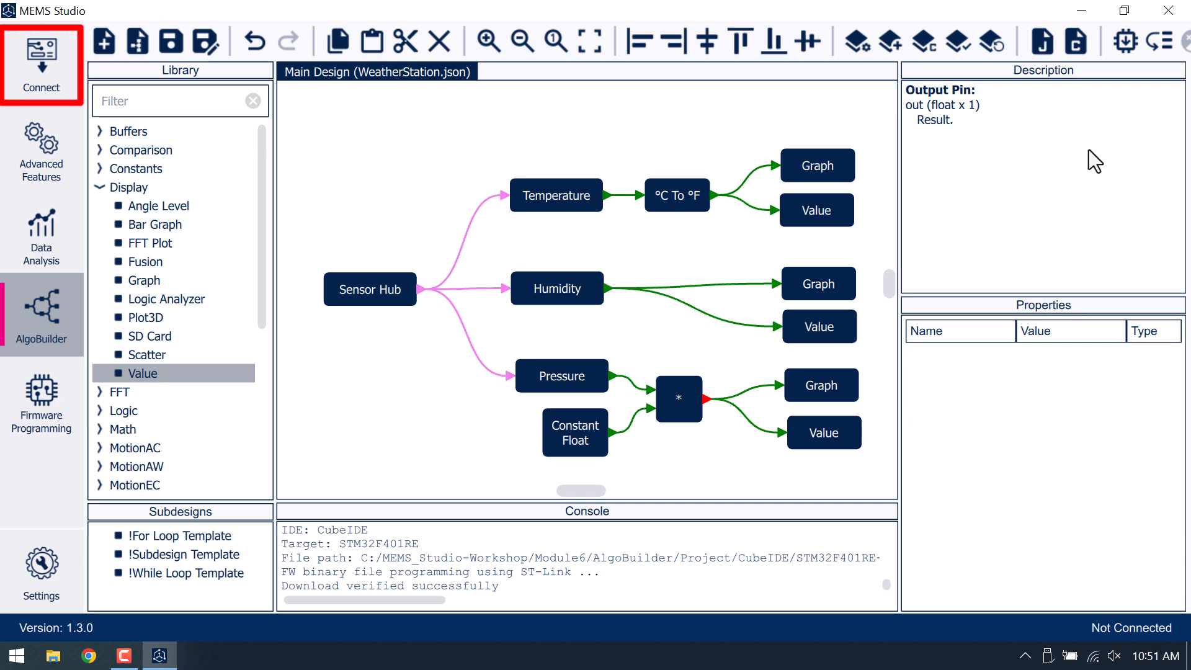
# Step: Connect to the board over serial port COM3 and start the sensor data stream
pyautogui.click(34, 43)
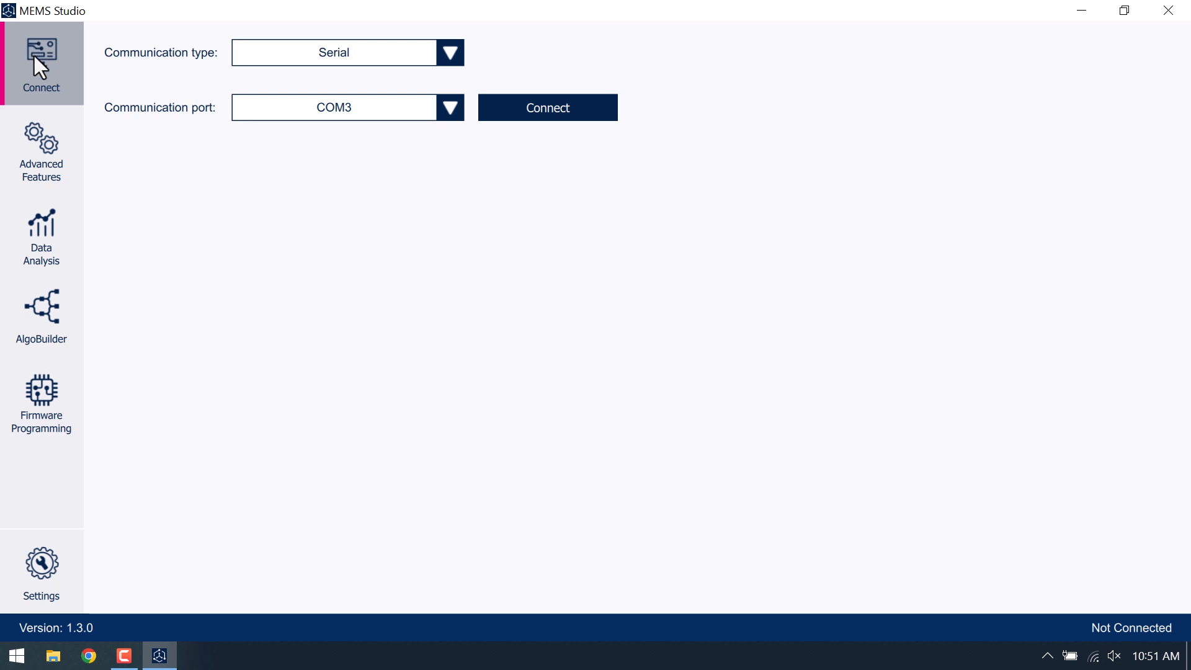
pyautogui.click(547, 113)
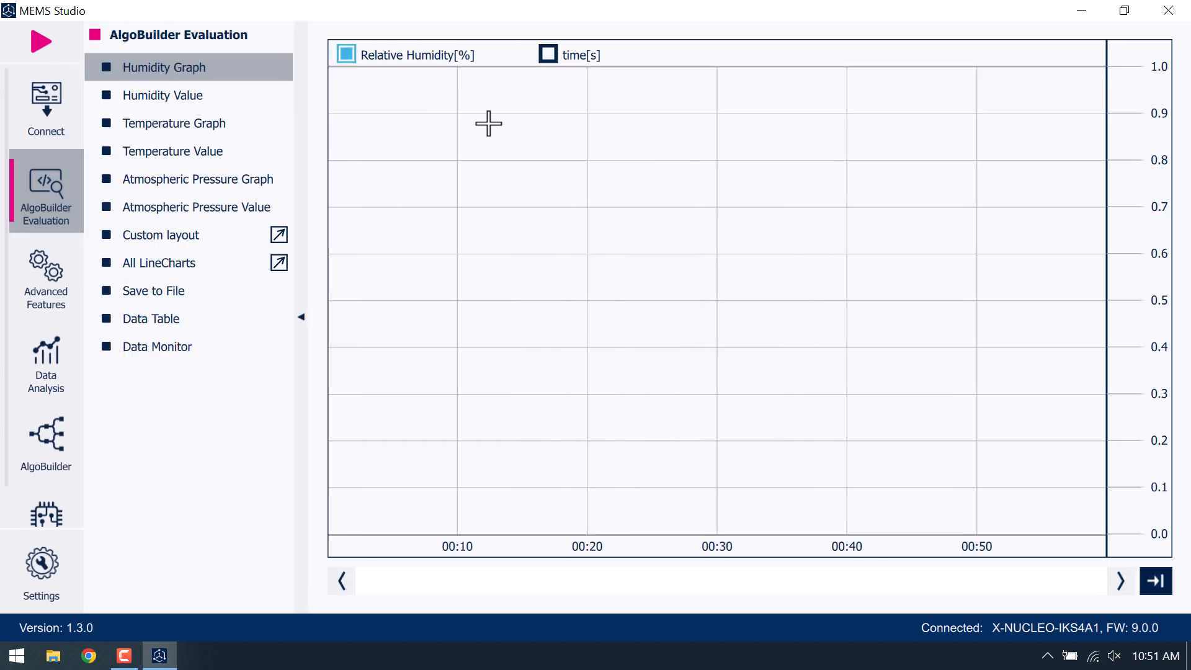
pyautogui.click(36, 43)
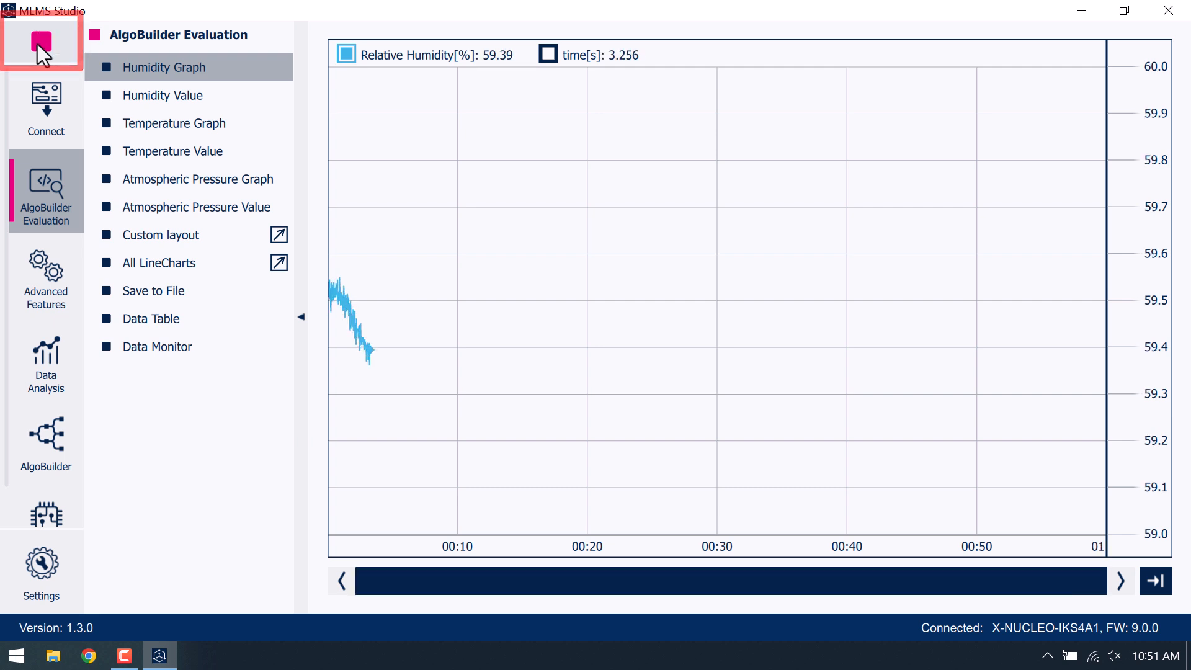
# Step: Examine the live humidity value and the temperature and atmospheric pressure graphs and values in AlgoBuilder Evaluation
pyautogui.click(228, 95)
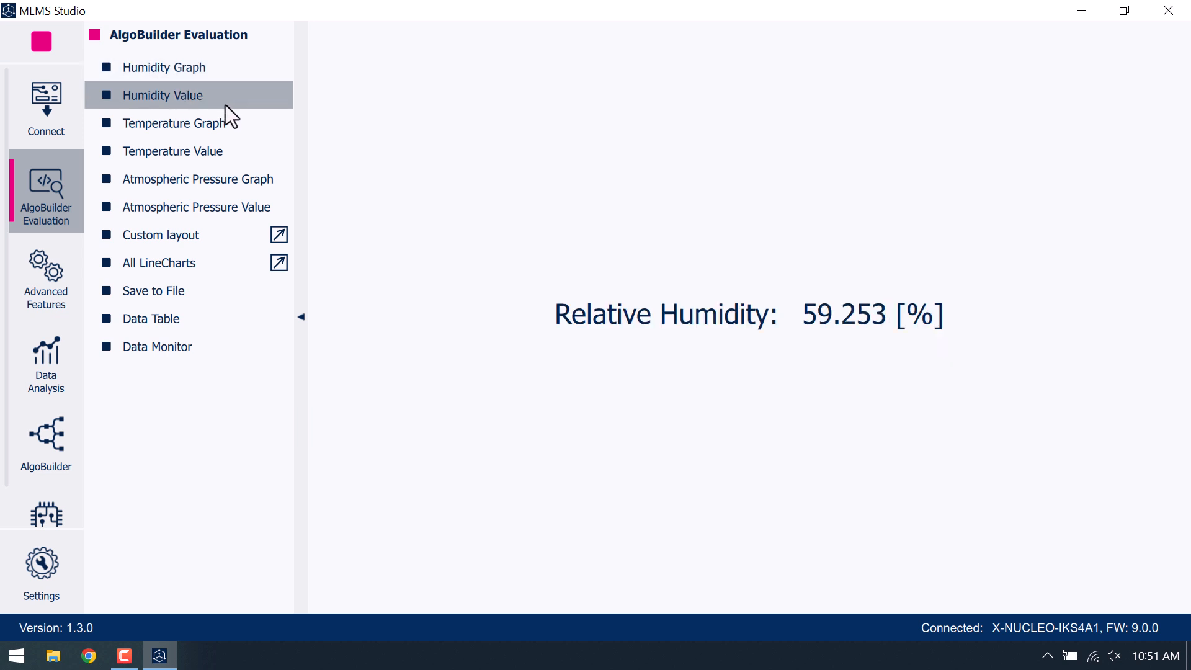
pyautogui.click(229, 124)
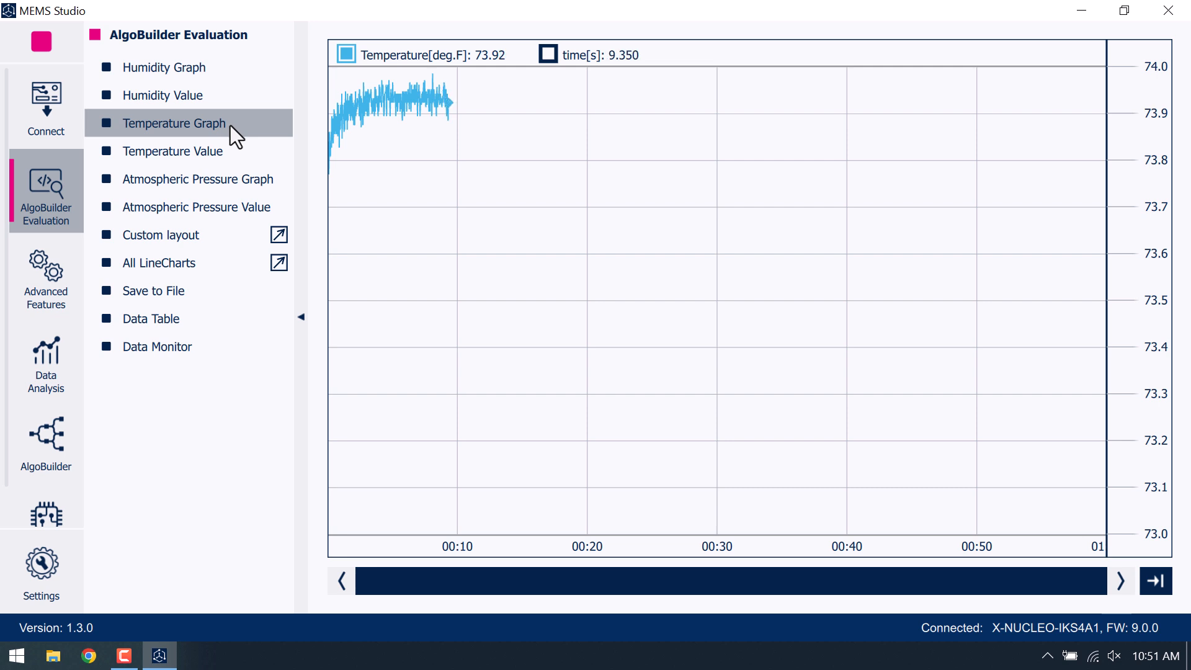
pyautogui.click(235, 155)
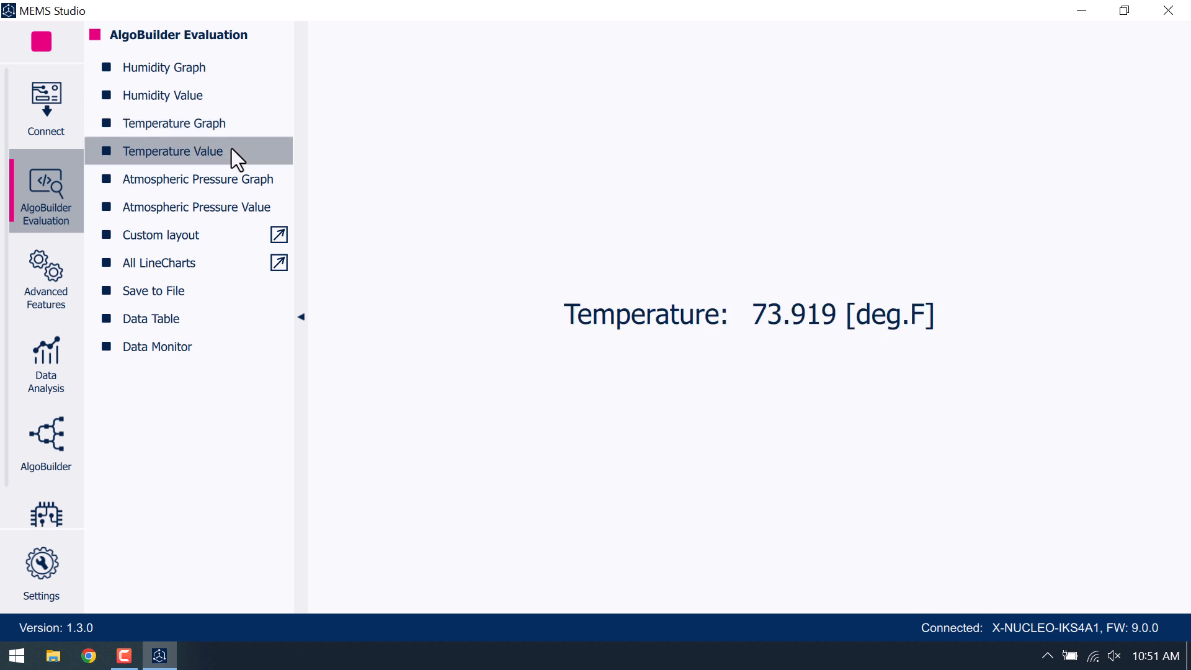
pyautogui.click(216, 177)
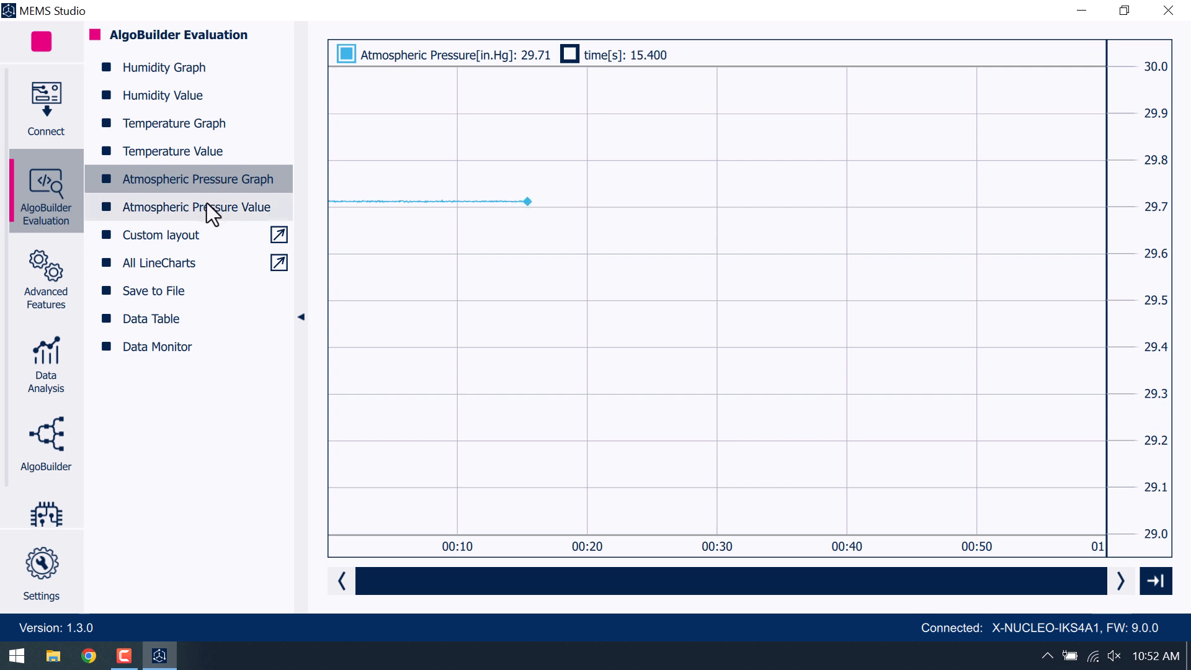
pyautogui.click(205, 205)
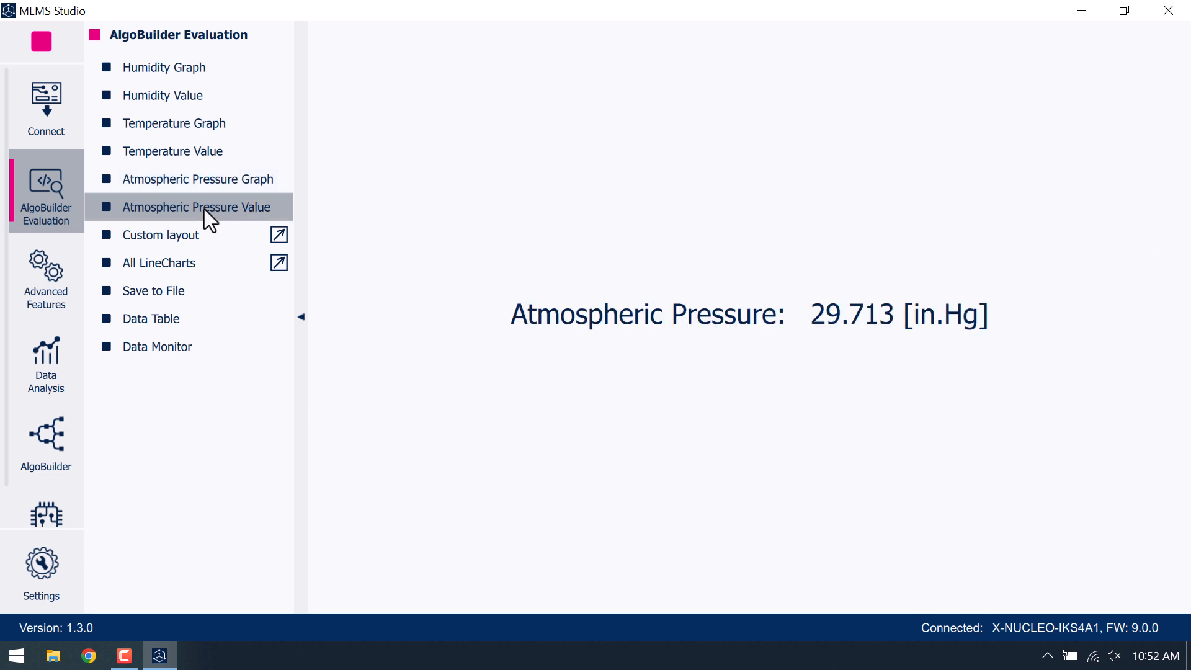
# Step: Review the combined line charts, data table, data monitor and file logging options for the live data
pyautogui.click(212, 263)
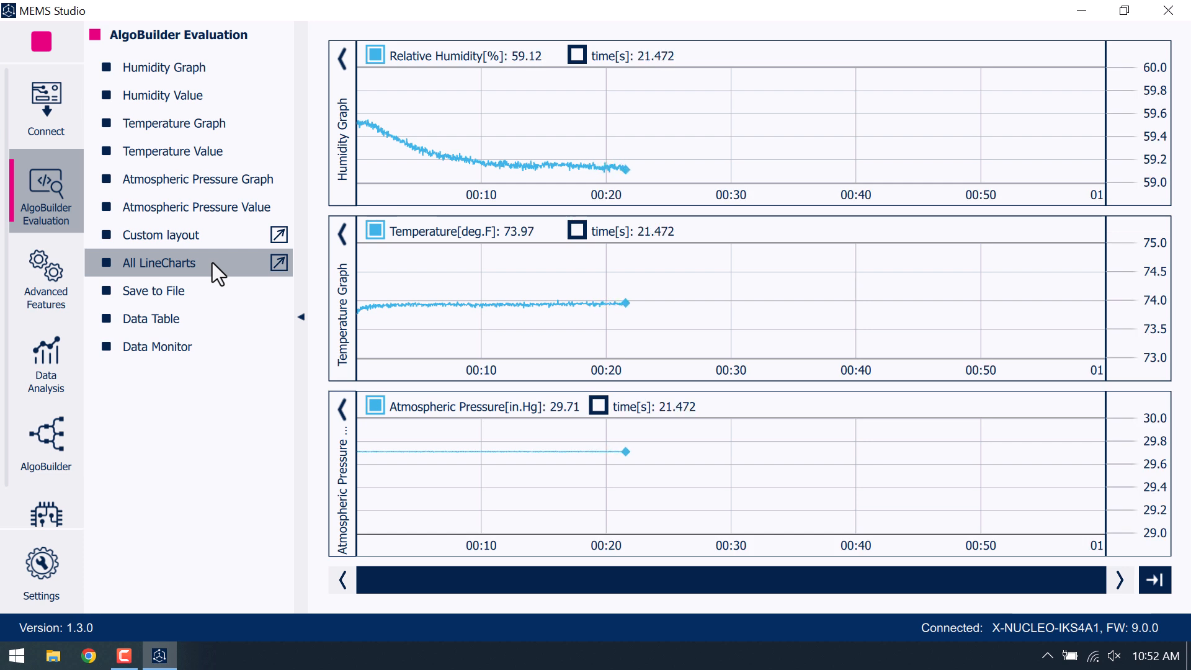
pyautogui.click(198, 315)
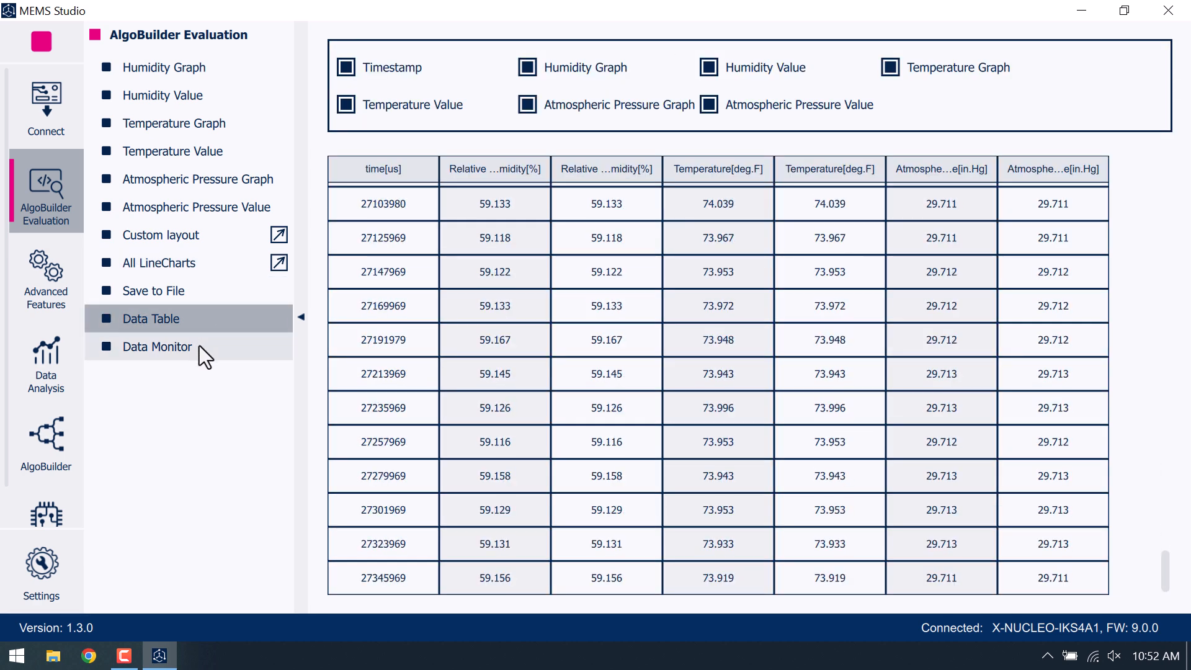
pyautogui.click(199, 345)
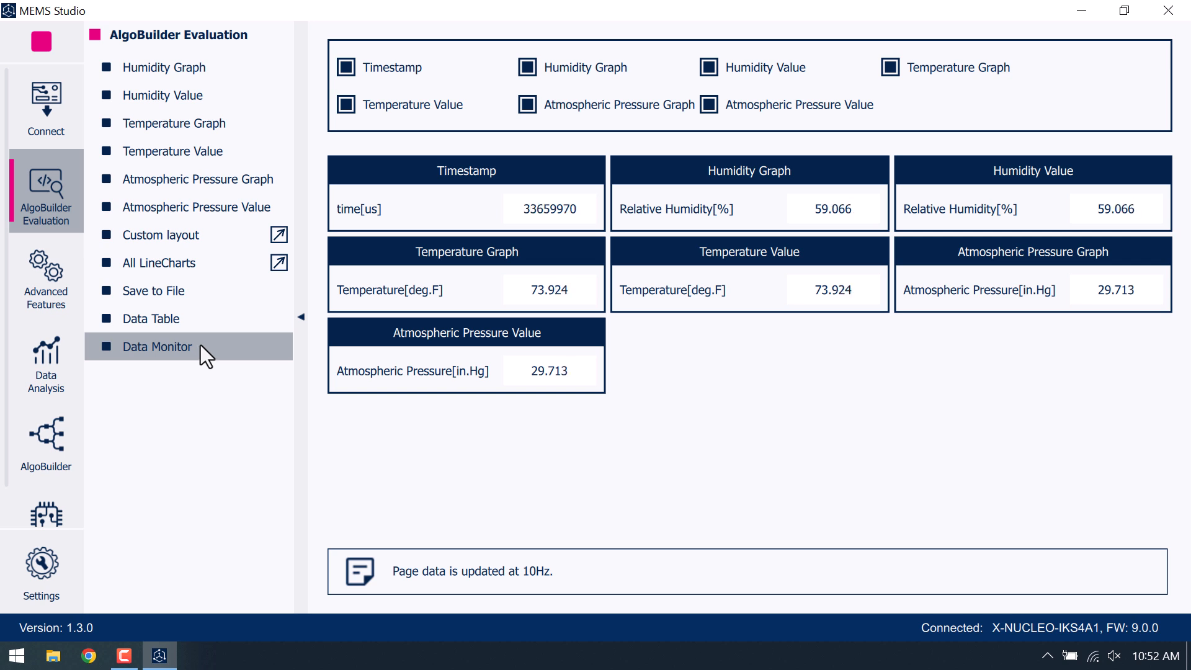
pyautogui.click(206, 292)
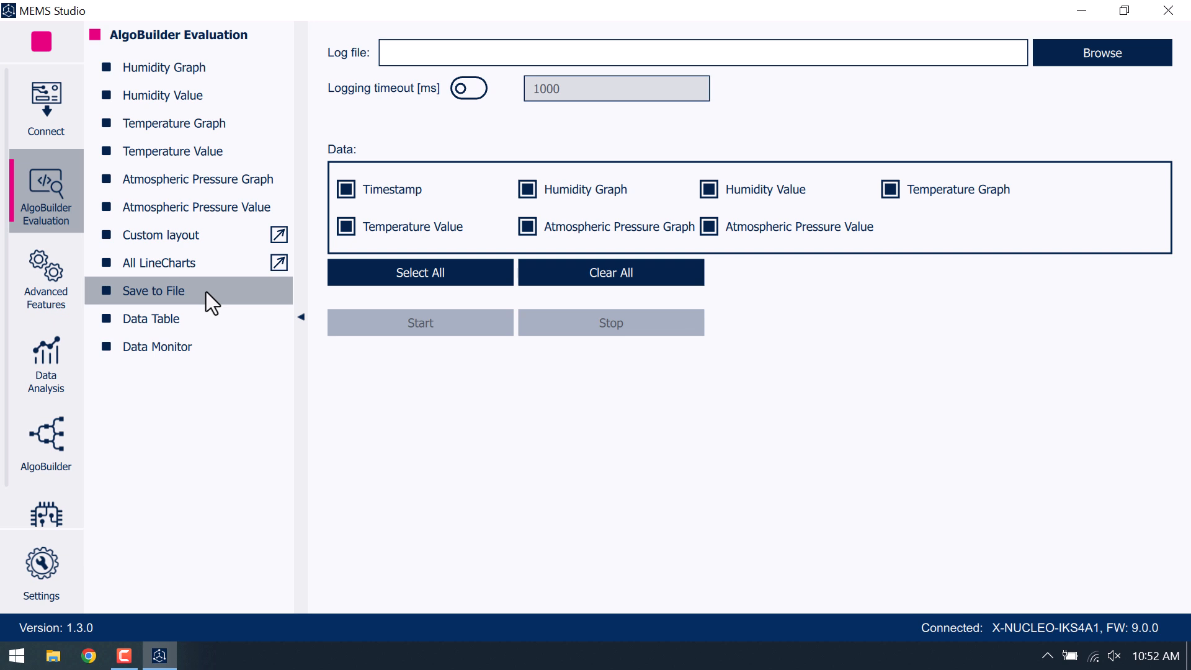
# Step: Add the Temperature Graph to the custom layout, spanning the upper-left two-by-two block of grid cells
pyautogui.click(223, 239)
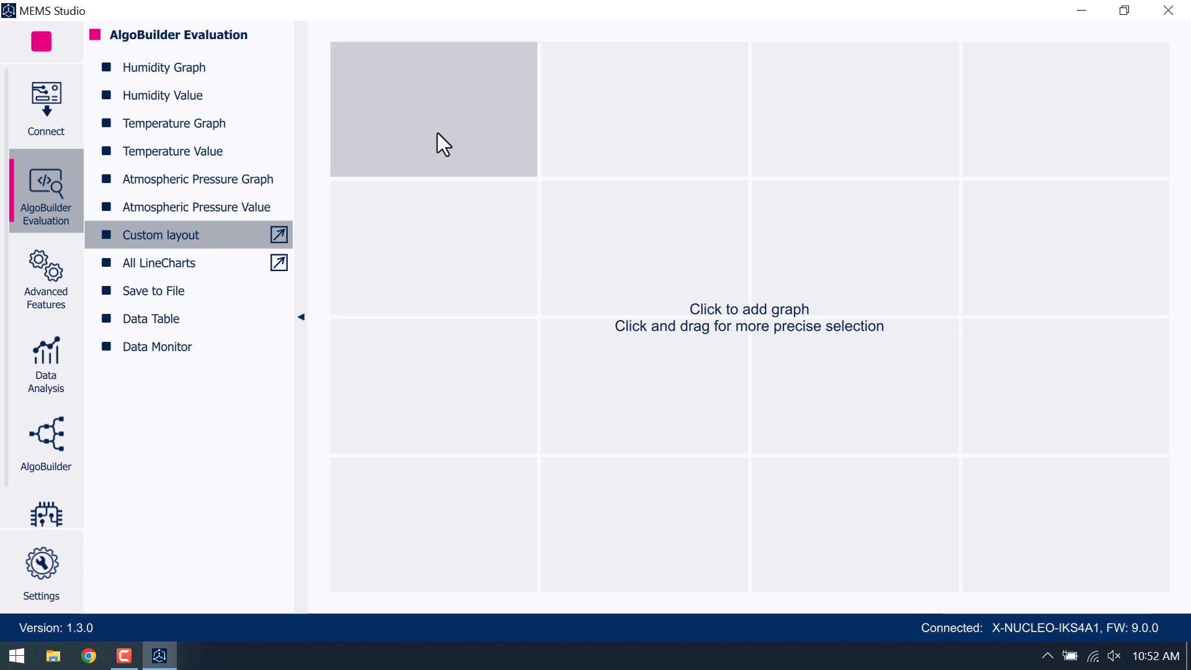
pyautogui.moveTo(437, 133); pyautogui.dragTo(528, 178)
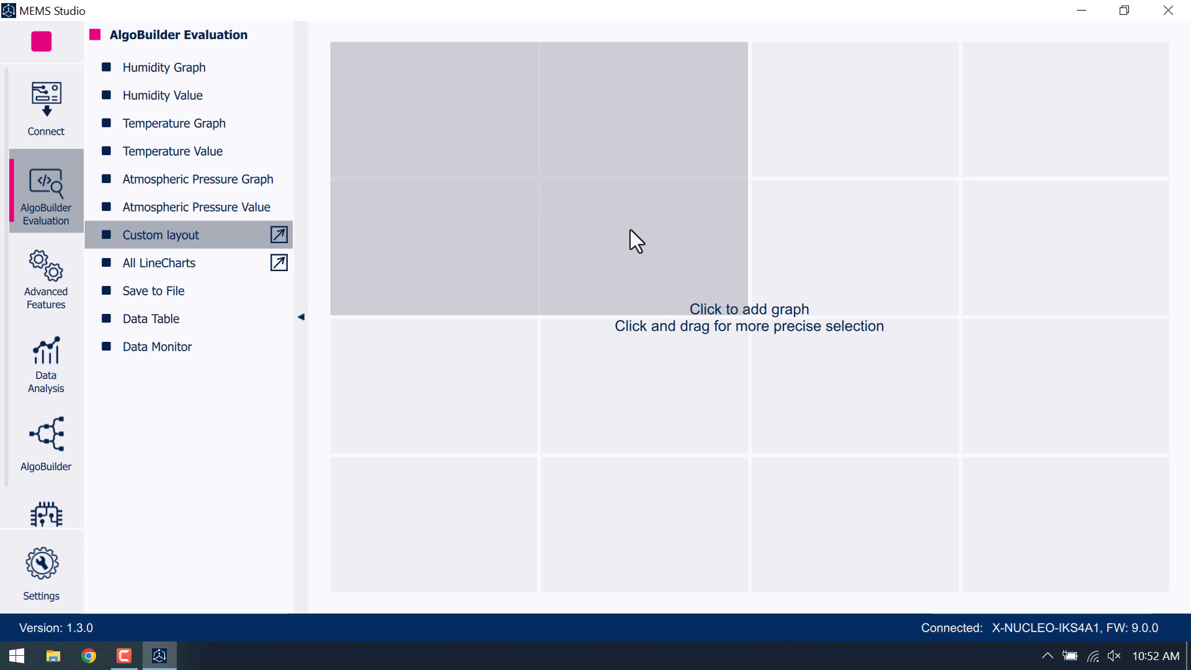
pyautogui.moveTo(630, 230); pyautogui.dragTo(630, 230)
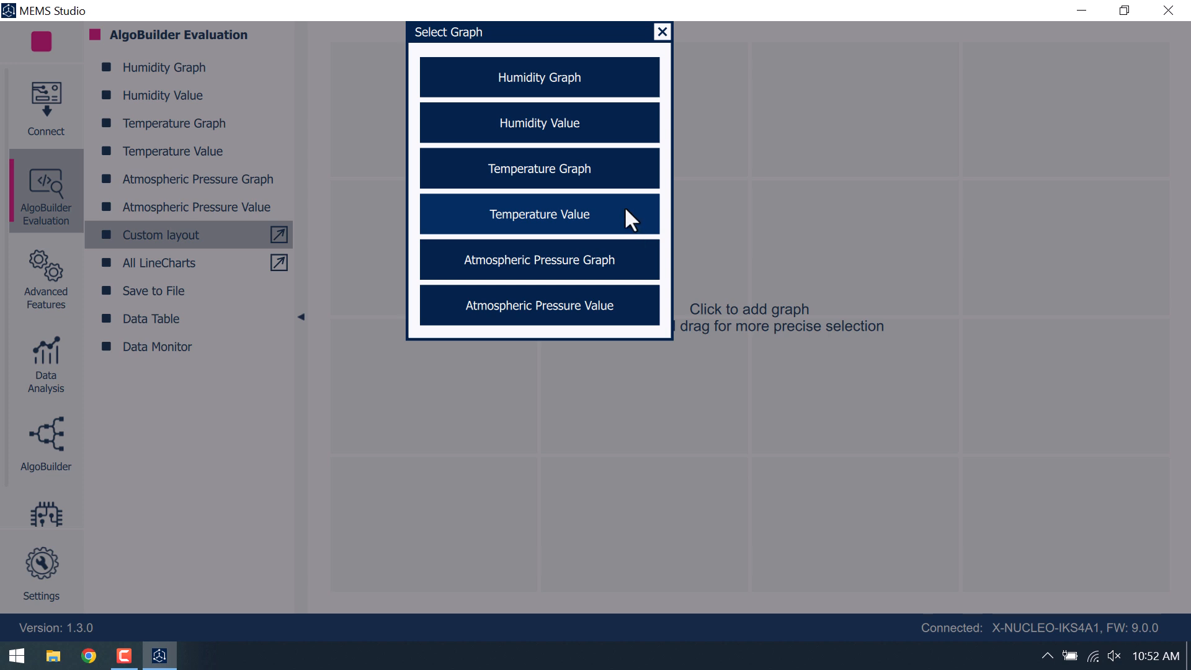
pyautogui.click(604, 165)
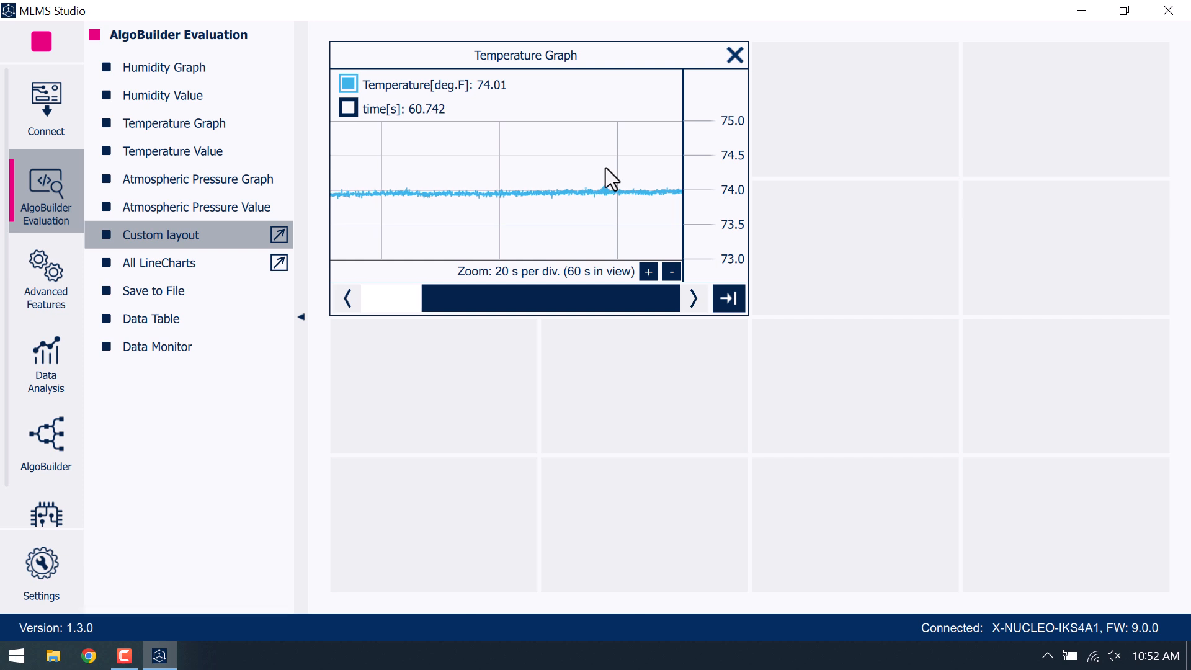
# Step: Add two-by-two Humidity and Atmospheric Pressure graphs to the custom layout, below the Temperature Graph and in the lower-right block
pyautogui.moveTo(436, 380); pyautogui.dragTo(571, 477)
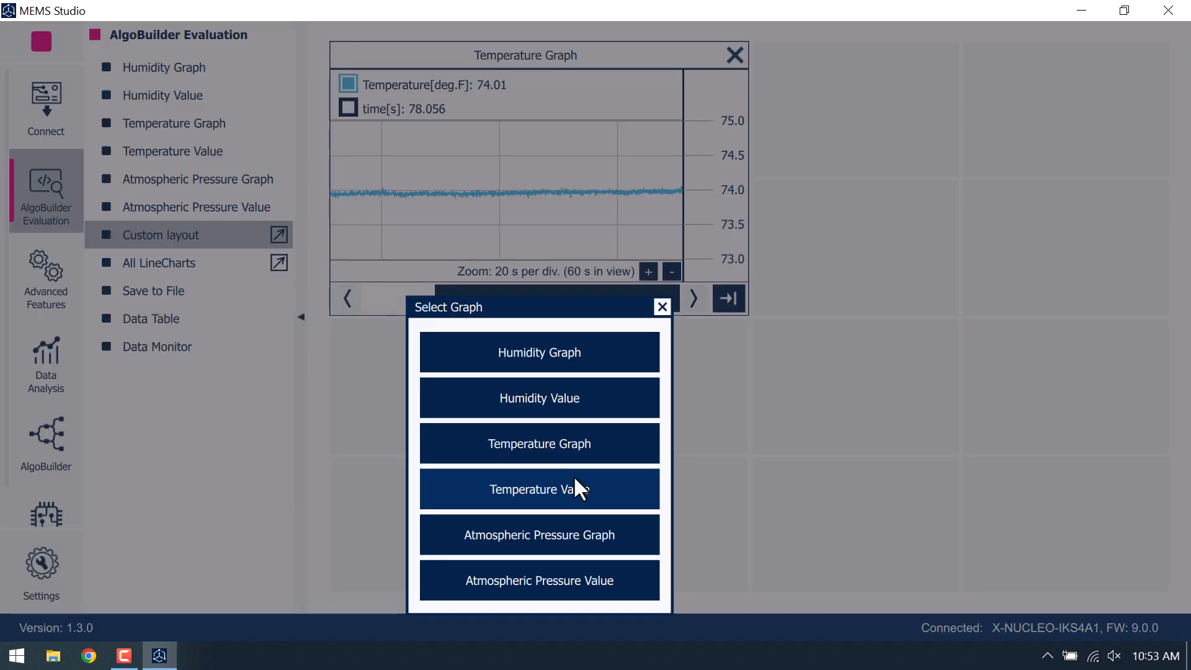
pyautogui.click(546, 348)
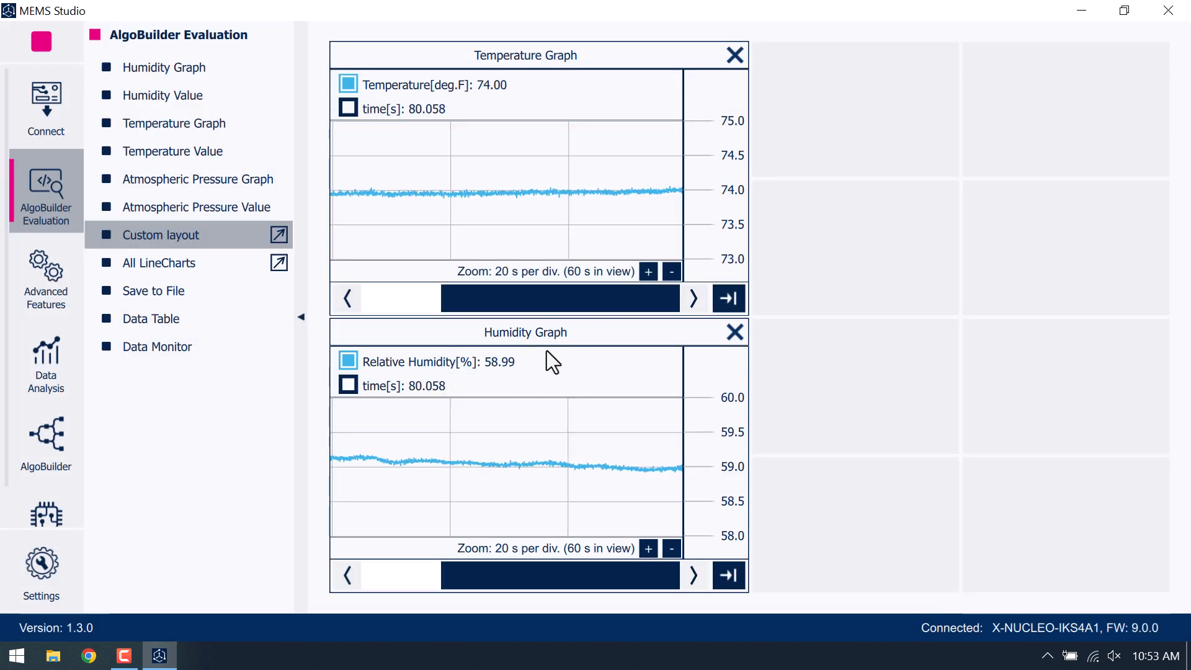
pyautogui.moveTo(663, 378); pyautogui.dragTo(1036, 485)
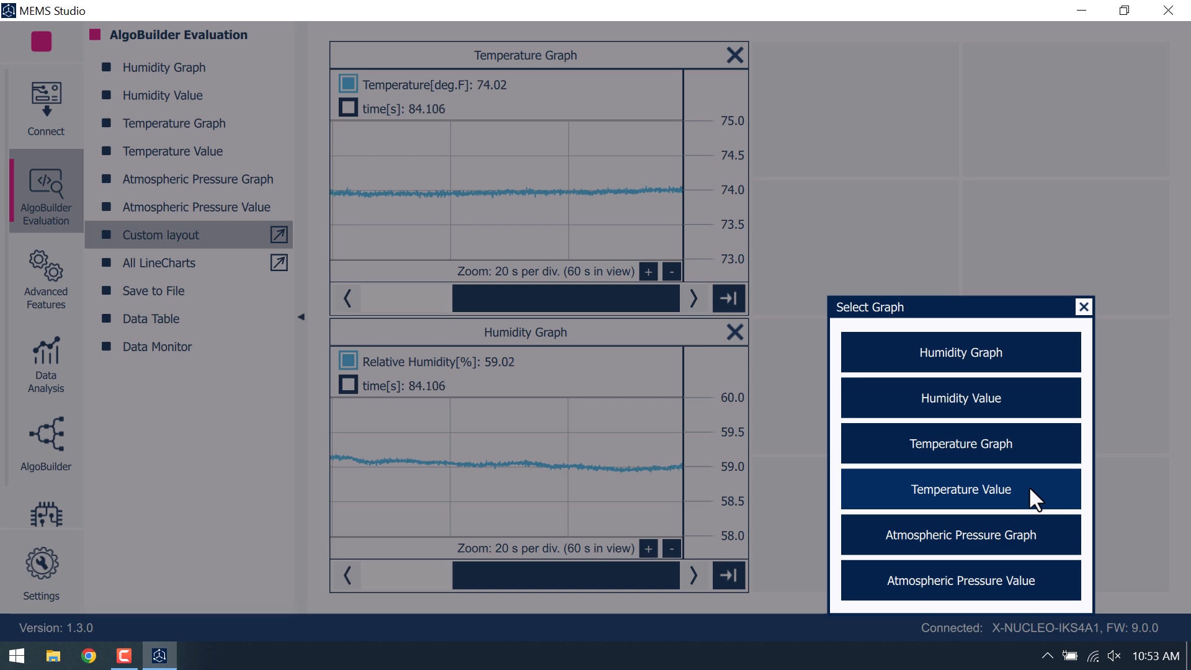
pyautogui.click(966, 535)
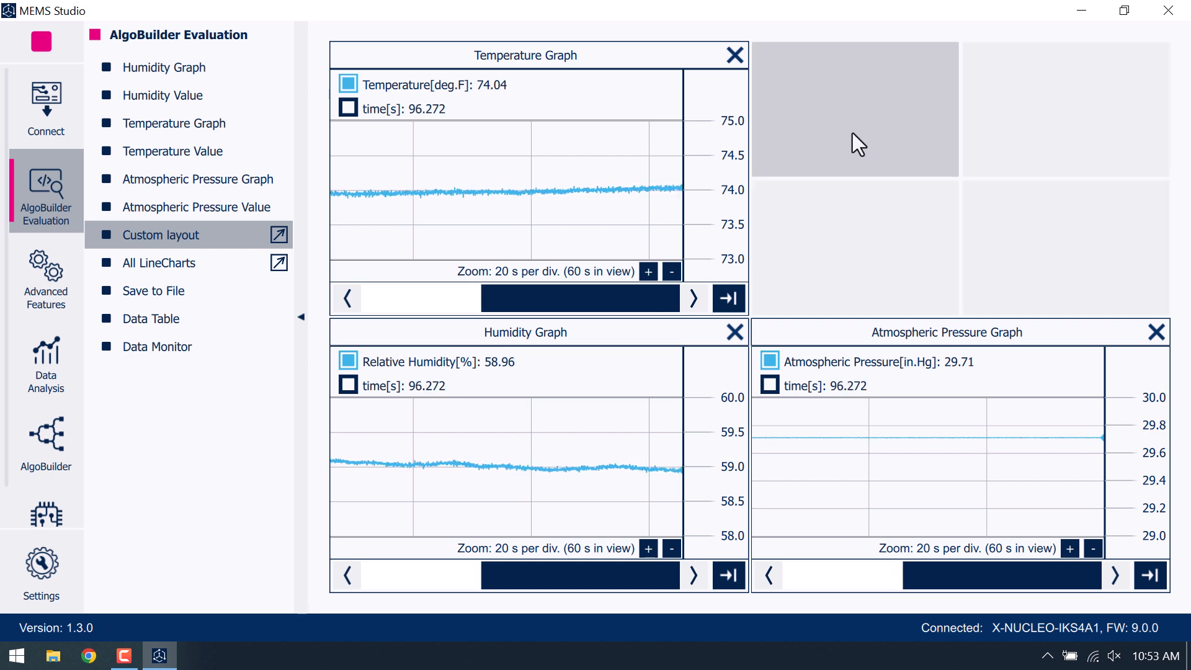
# Step: Add single-cell Temperature, Humidity and Atmospheric Pressure Value displays to the free cells above the Atmospheric Pressure Graph
pyautogui.click(859, 145)
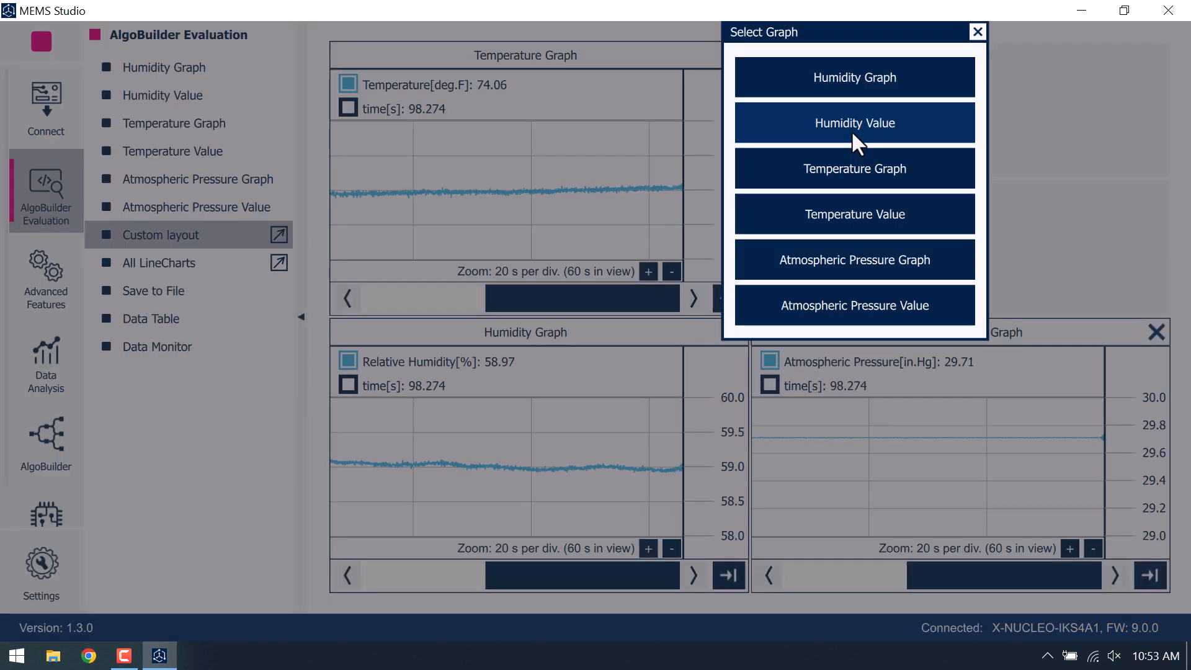
pyautogui.click(872, 211)
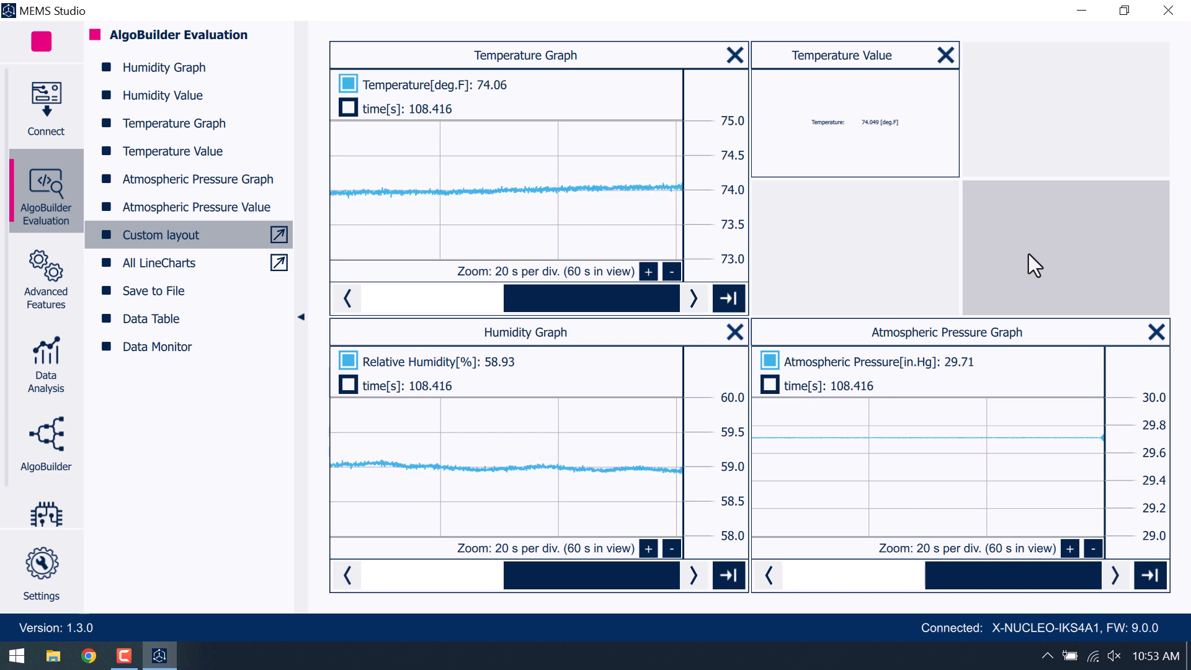
pyautogui.click(840, 260)
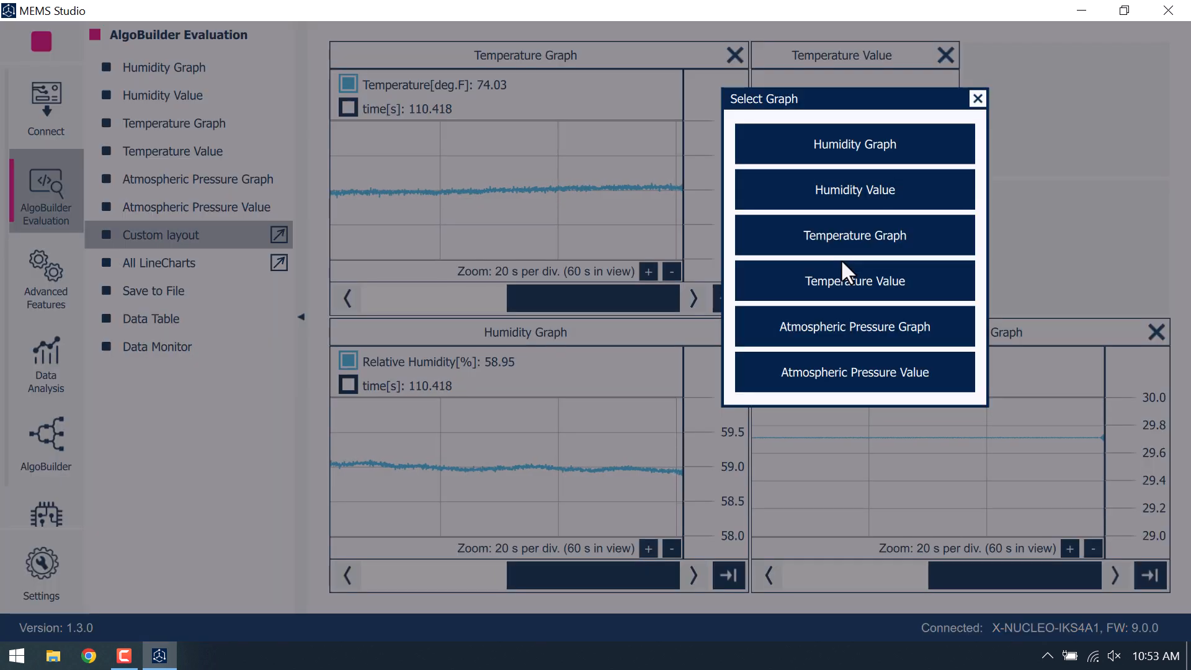
pyautogui.click(840, 192)
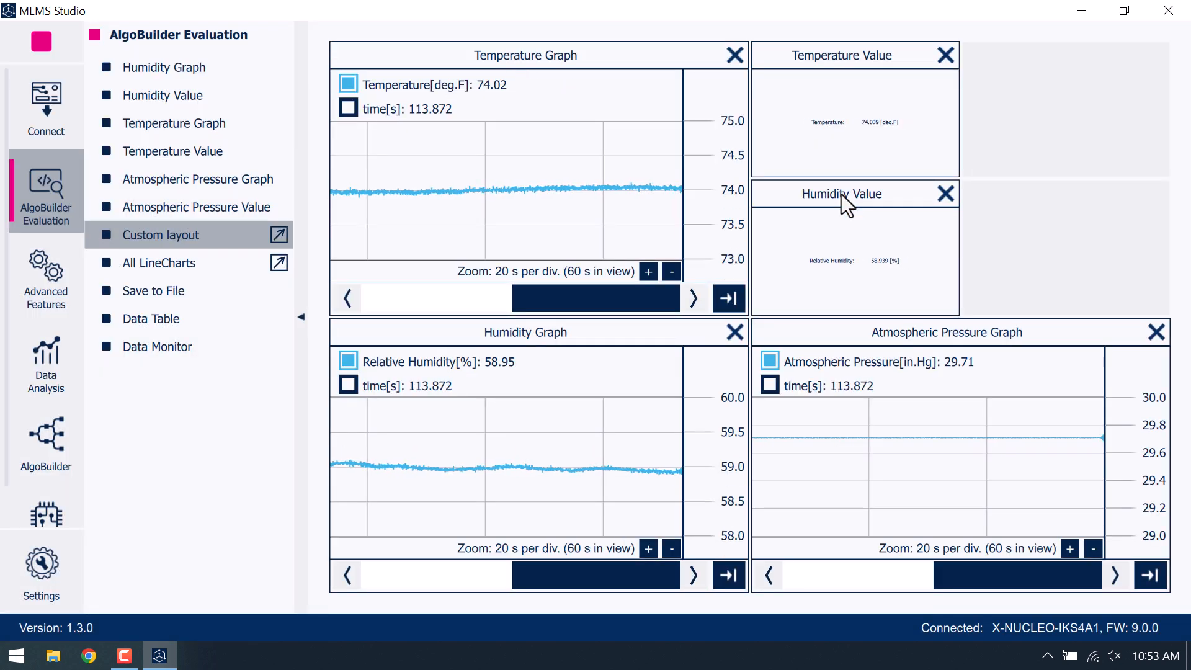
pyautogui.click(1060, 248)
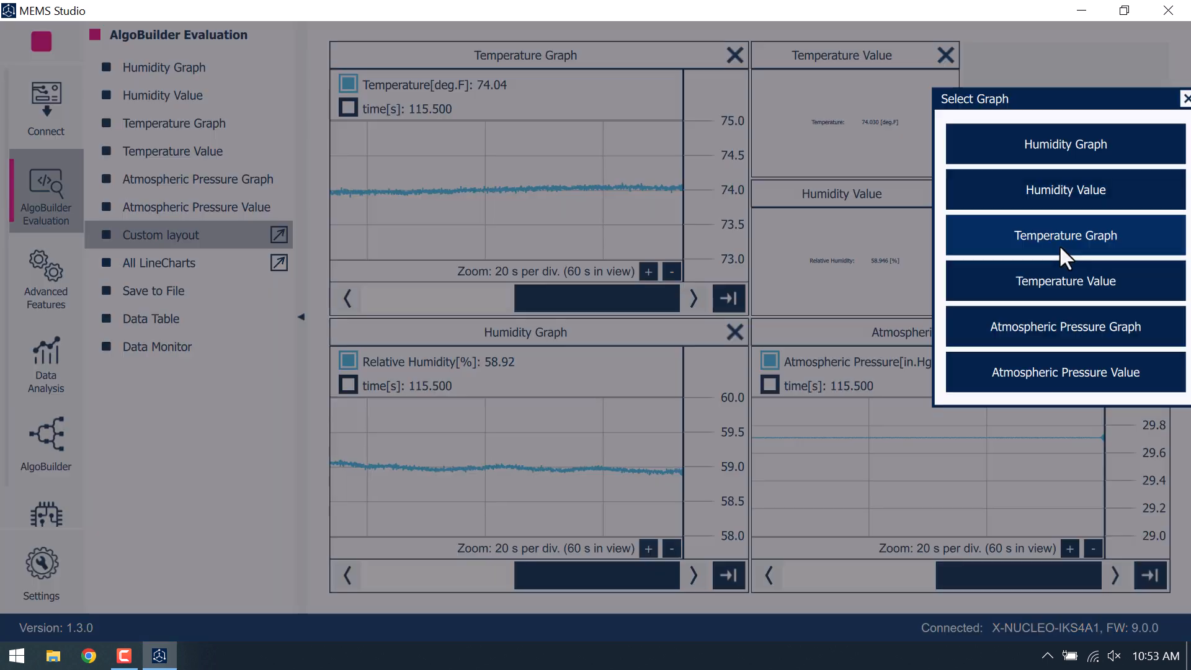
pyautogui.click(1057, 376)
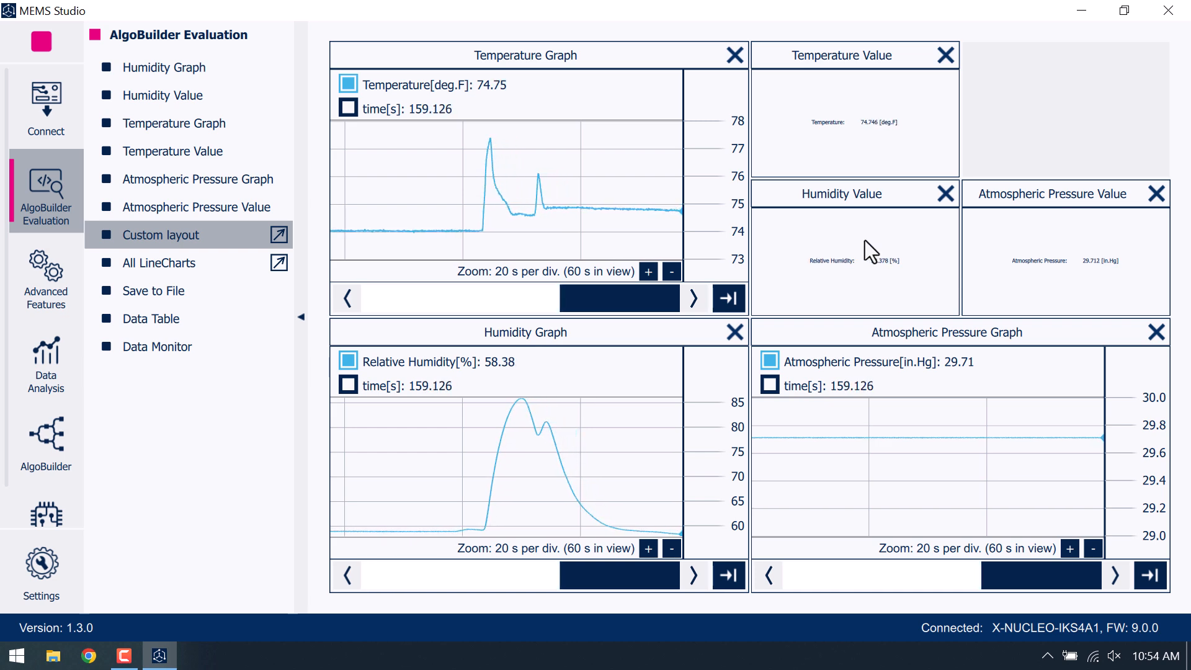
# Step: Stop the sensor data stream and disconnect from the board
pyautogui.click(36, 39)
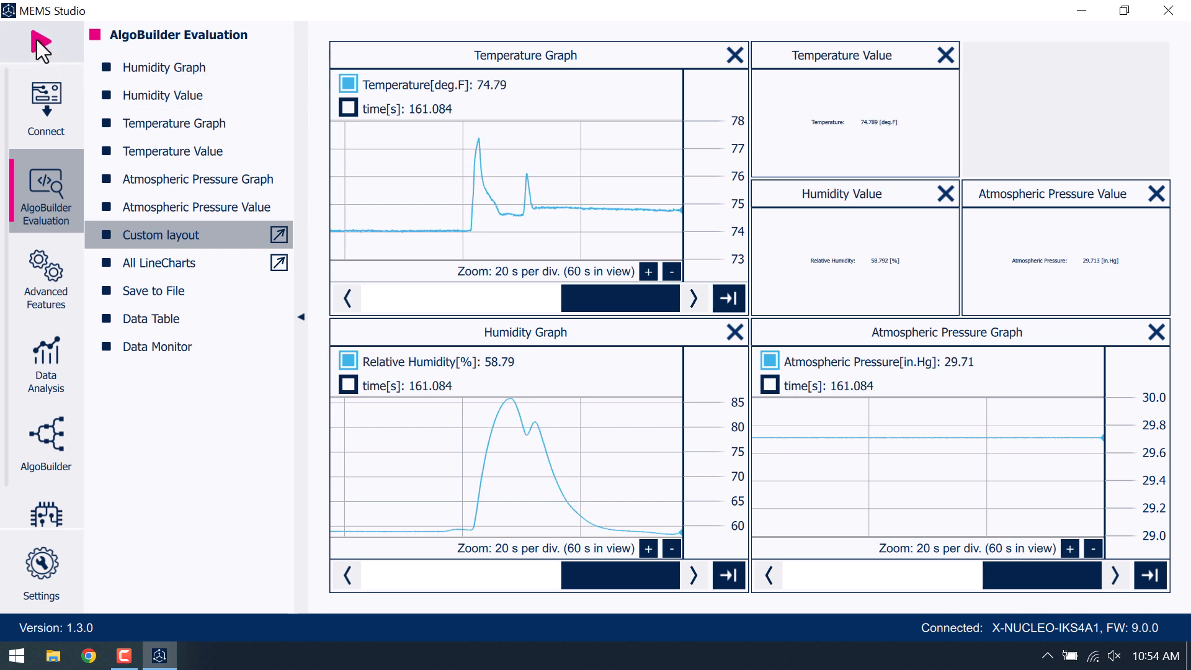
pyautogui.click(46, 95)
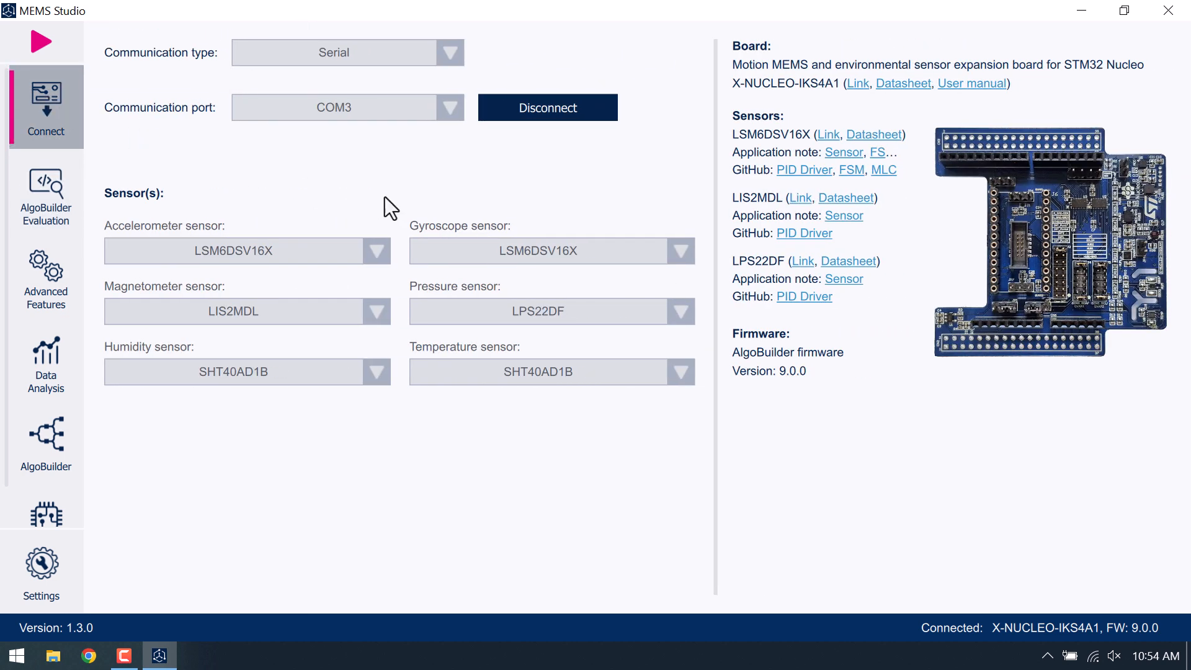
pyautogui.click(506, 109)
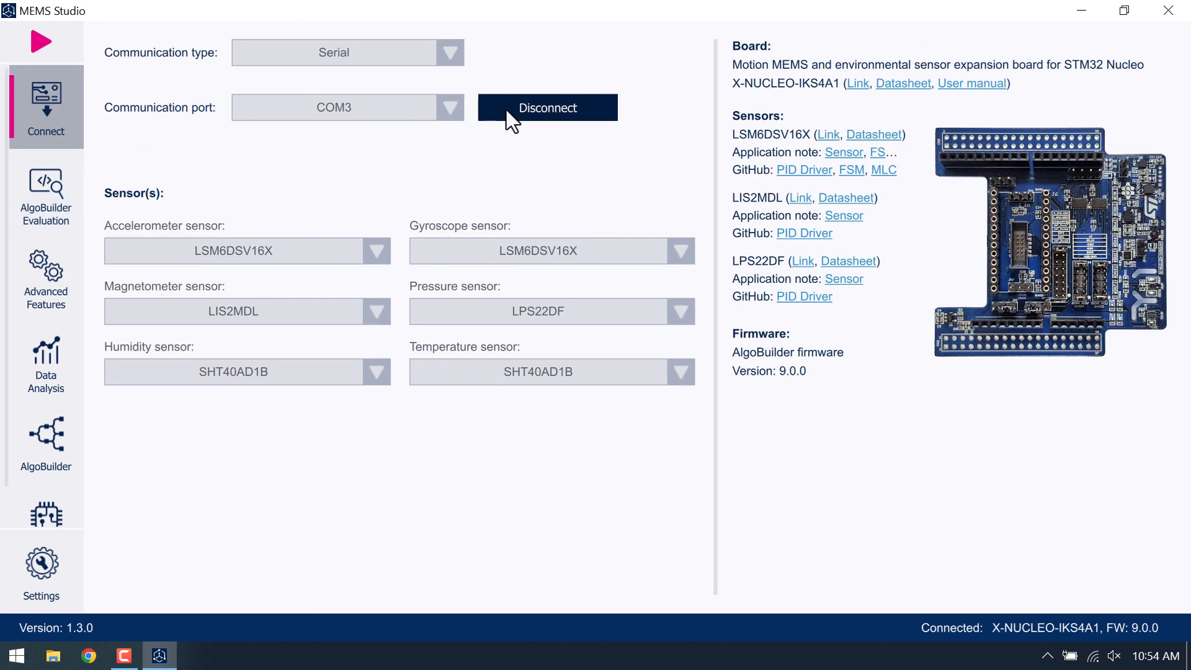